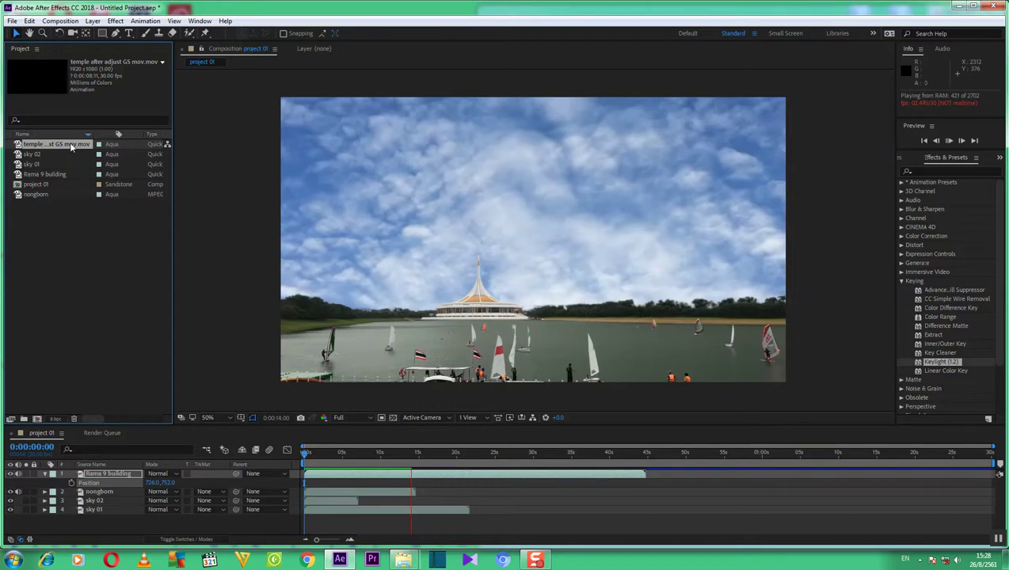
- Rename the green-screen footage to 'temple' and add it as the bottom layer of project 01
{"action": "right_click", "coordinate": [71, 145]}
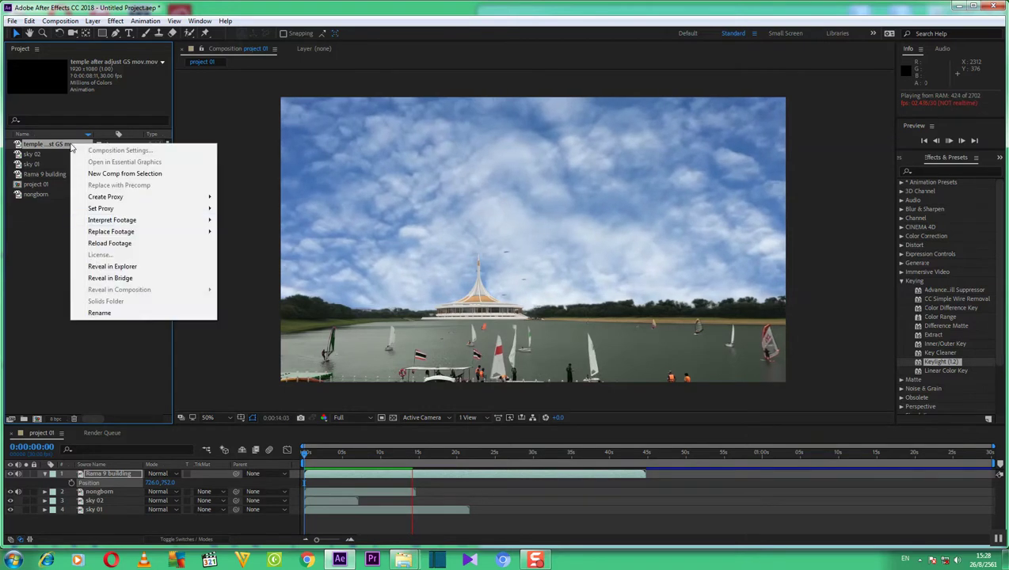
{"action": "left_click", "coordinate": [101, 313]}
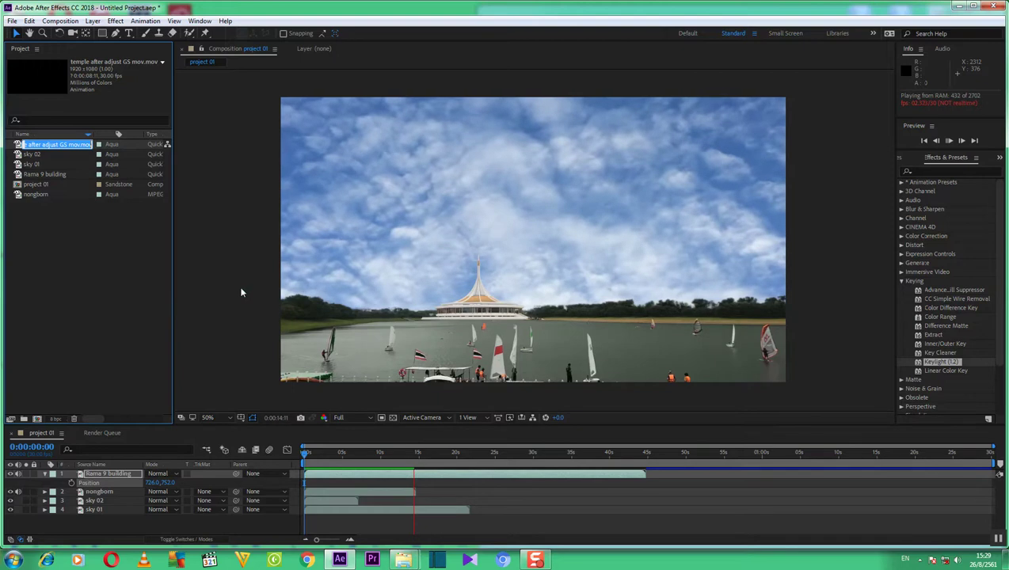
{"action": "type", "text": "temple"}
{"action": "key", "text": "Return"}
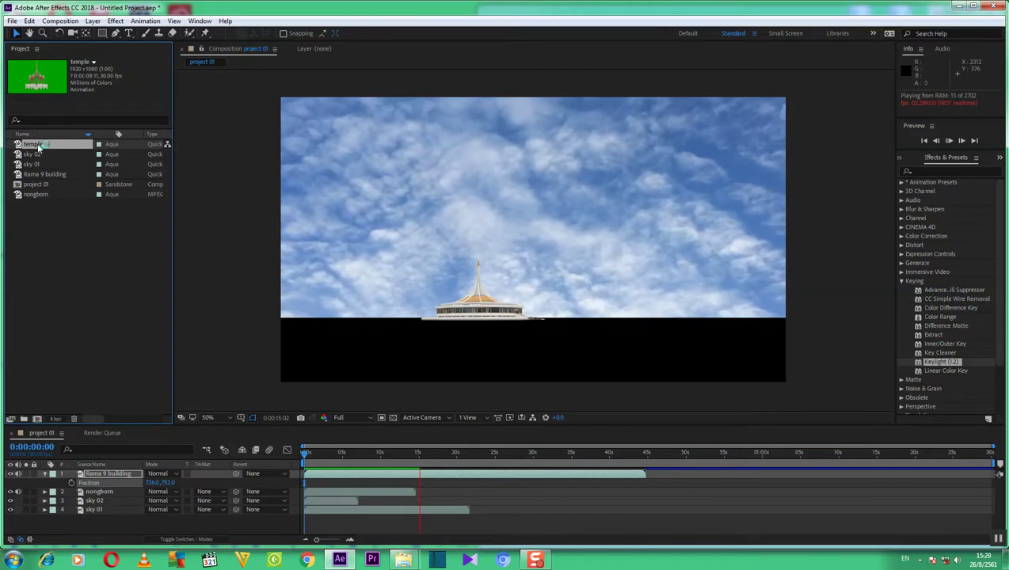
{"action": "left_click_drag", "start_coordinate": [37, 146], "coordinate": [89, 520]}
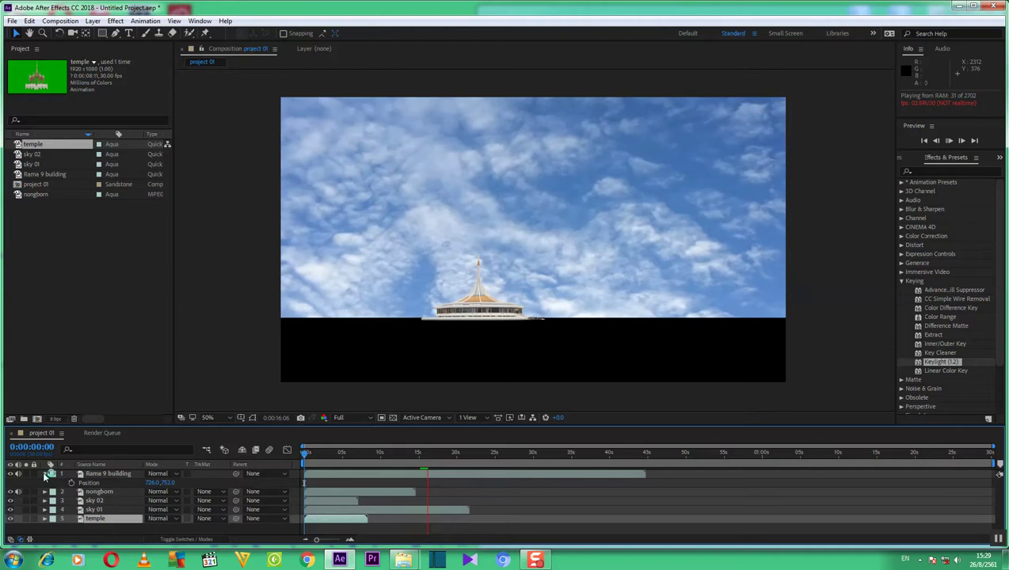
- Collapse the Rama 9 building layer, check frames at 20 s and 25 s, then return to frame 0
{"action": "left_click", "coordinate": [44, 474]}
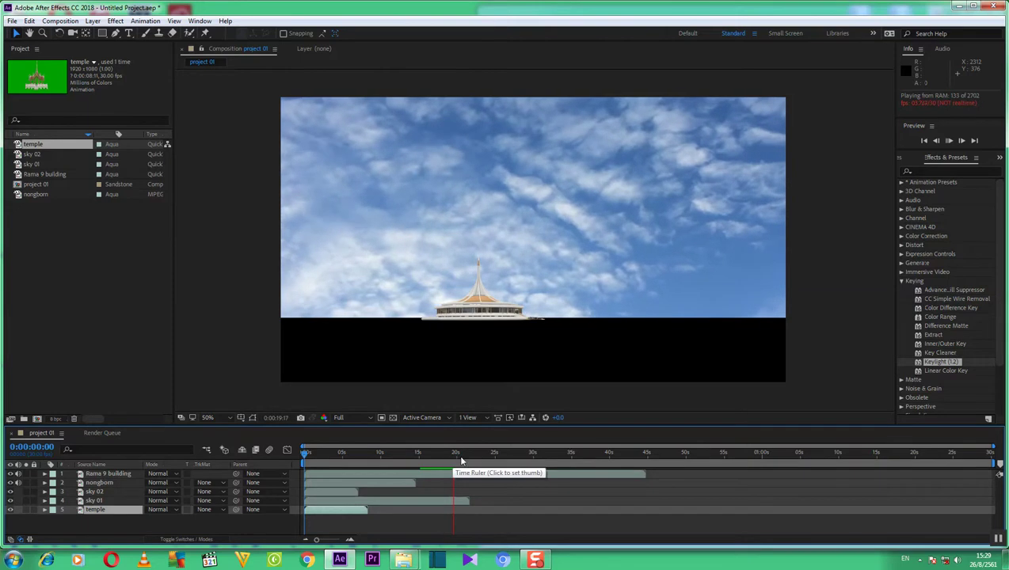
{"action": "left_click", "coordinate": [456, 453]}
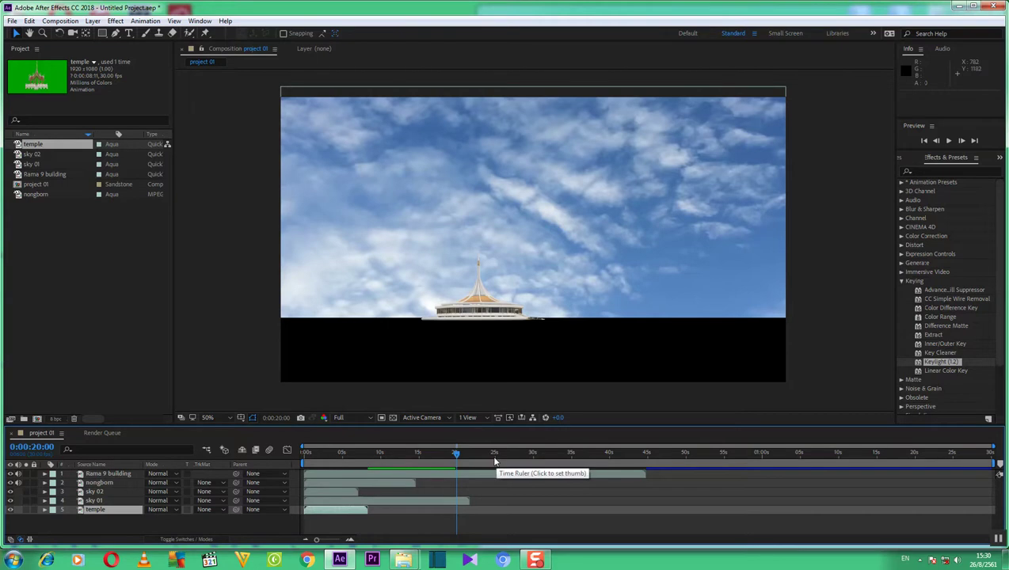
{"action": "left_click", "coordinate": [496, 462]}
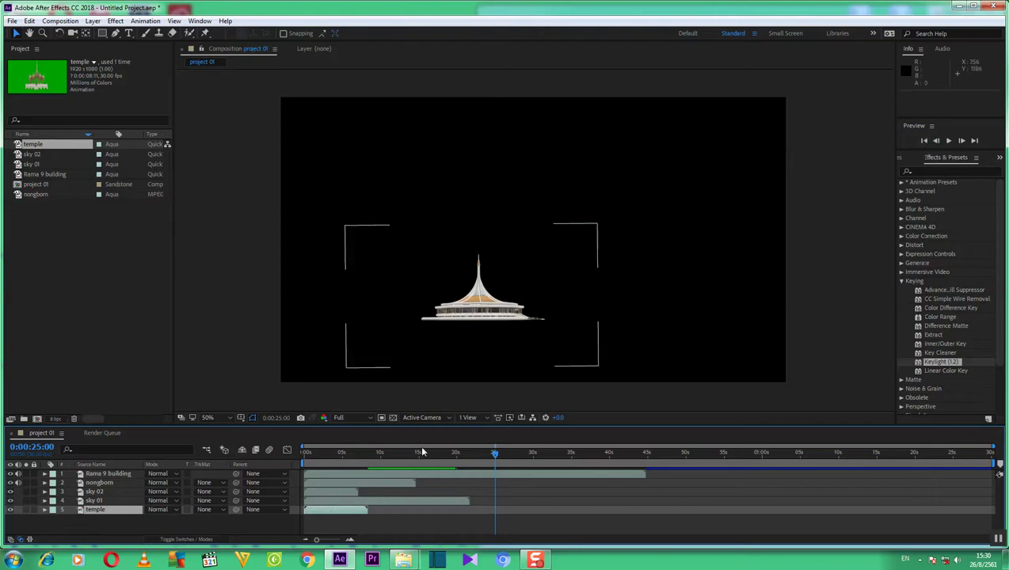
{"action": "left_click", "coordinate": [923, 141]}
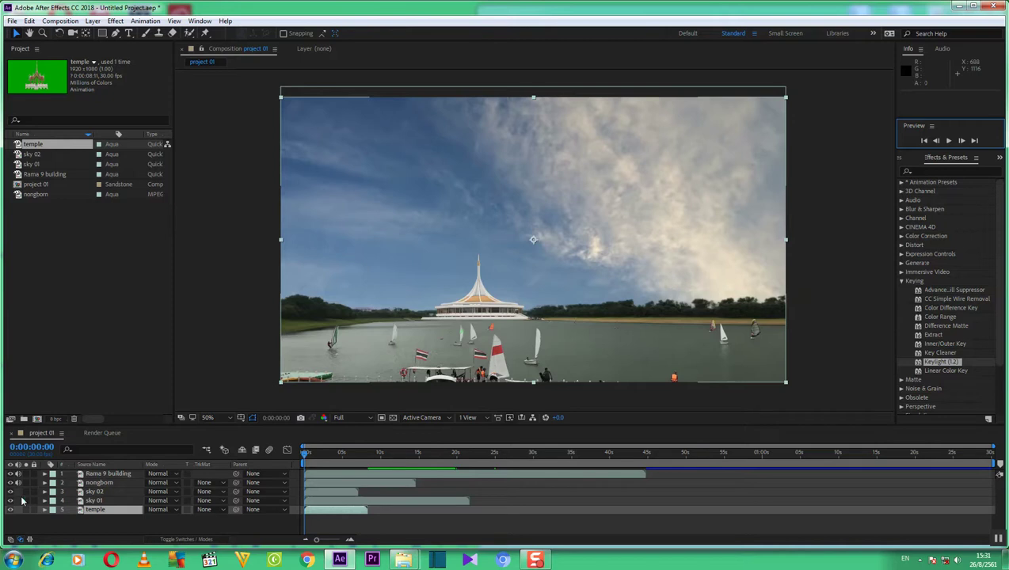
{"action": "left_click", "coordinate": [23, 498]}
{"action": "left_click", "coordinate": [23, 500]}
{"action": "left_click", "coordinate": [23, 501]}
{"action": "left_click", "coordinate": [23, 500]}
{"action": "left_click", "coordinate": [22, 501]}
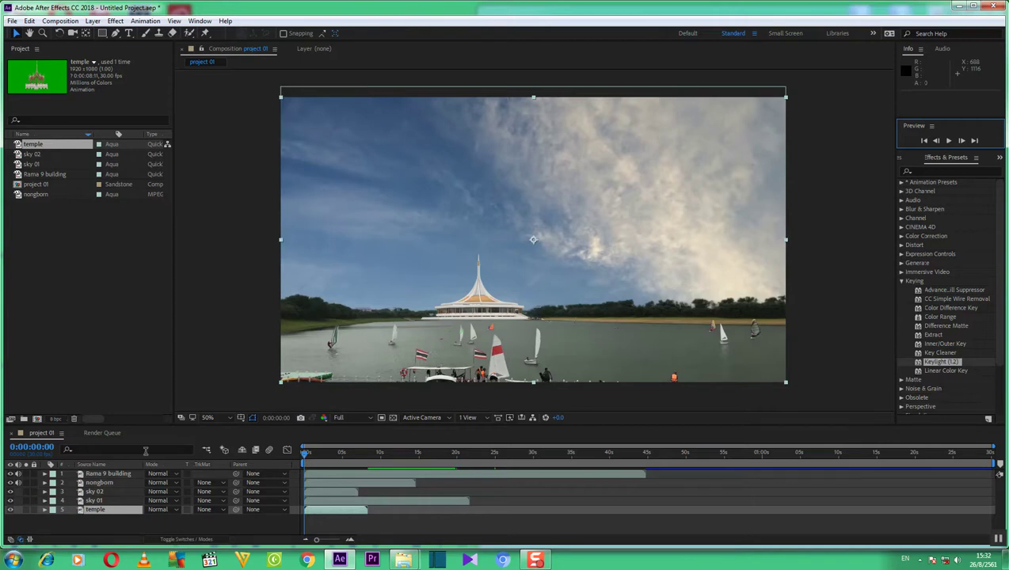
{"action": "left_click", "coordinate": [247, 461]}
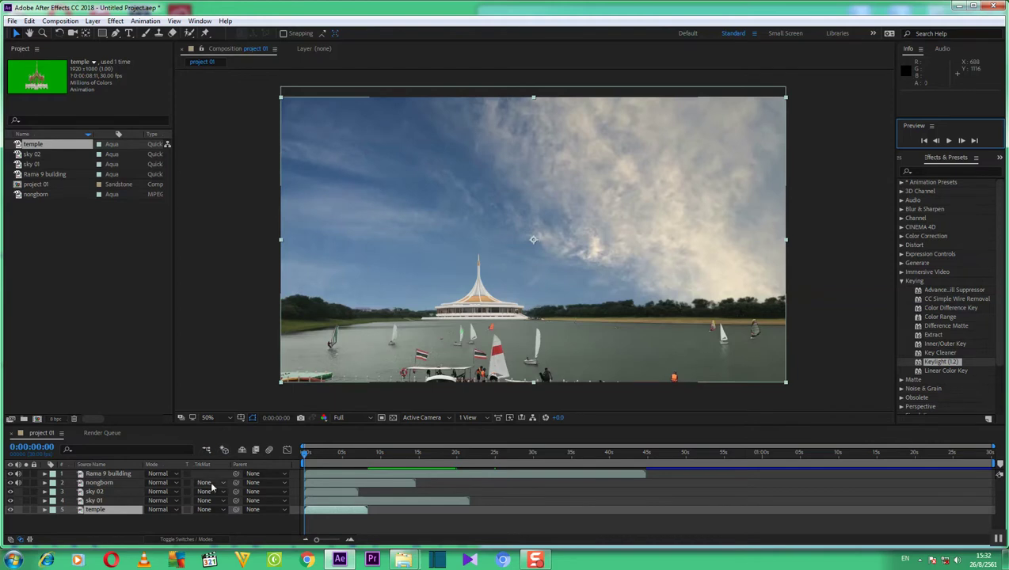
{"action": "left_click", "coordinate": [124, 511]}
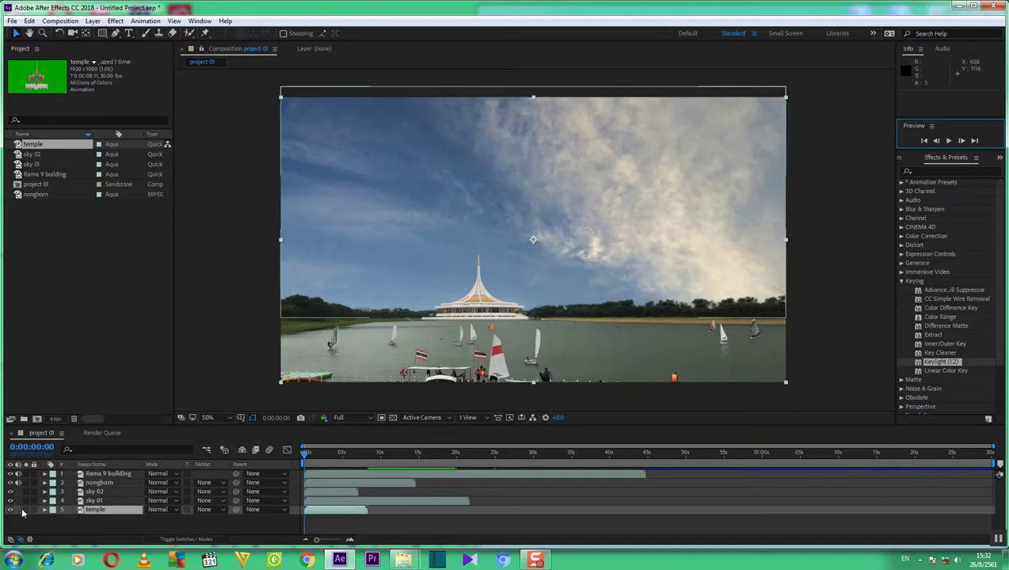
{"action": "left_click", "coordinate": [93, 511]}
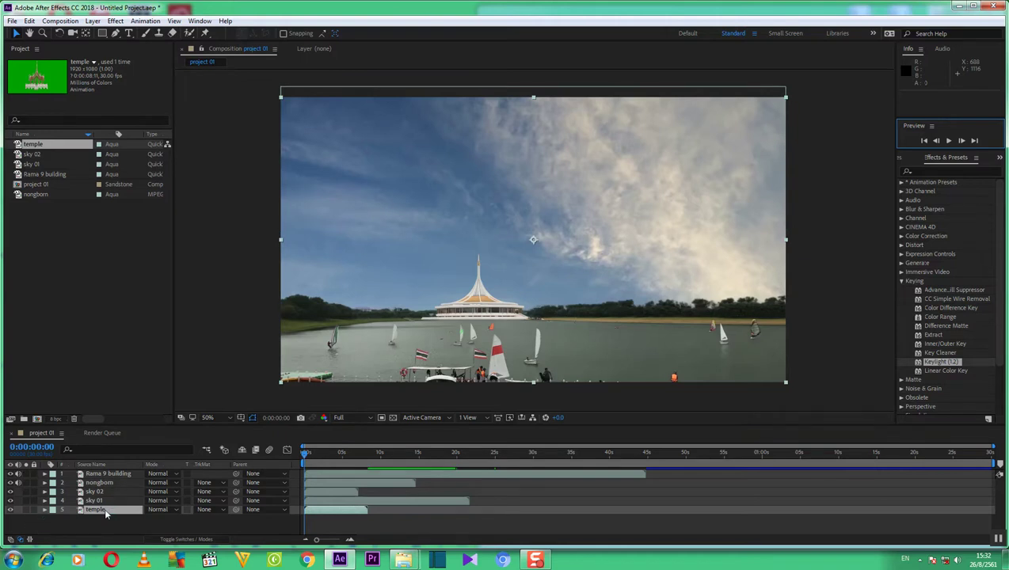
{"action": "left_click", "coordinate": [100, 512]}
- Move the temple layer up the stack above sky 02
{"action": "left_click", "coordinate": [97, 508]}
{"action": "left_click_drag", "start_coordinate": [97, 507], "coordinate": [99, 492]}
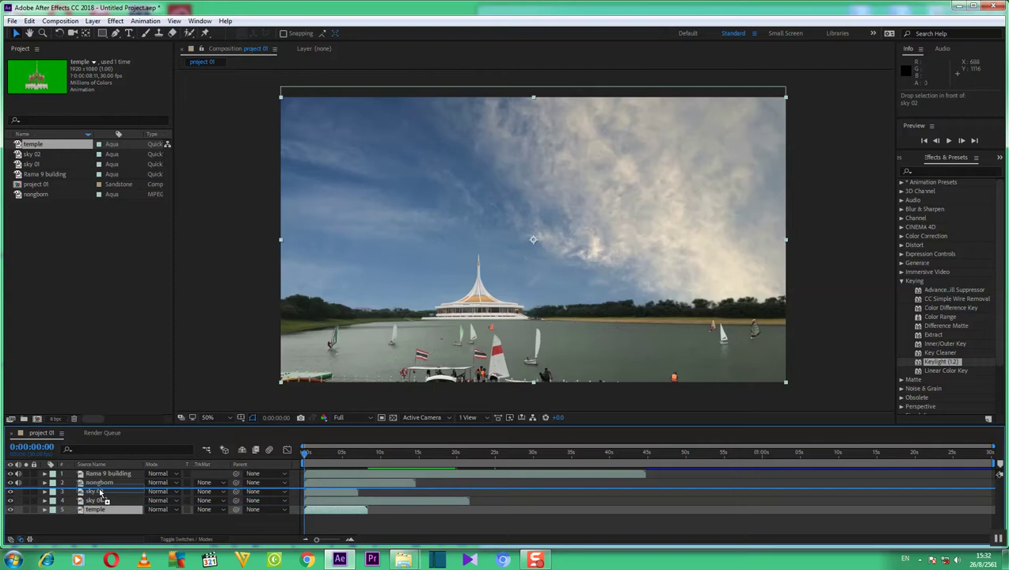
{"action": "left_click_drag", "start_coordinate": [100, 492], "coordinate": [99, 492]}
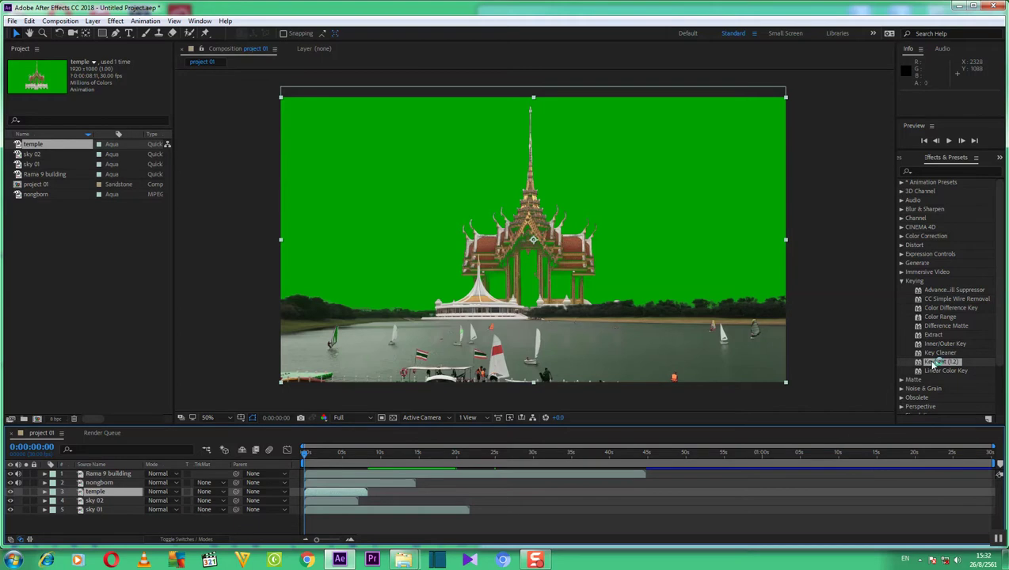
- Apply the Keylight (1.2) effect to the temple layer
{"action": "mouse_move", "coordinate": [935, 363]}
{"action": "left_mouse_down"}
{"action": "mouse_move", "coordinate": [259, 187]}
{"action": "mouse_move", "coordinate": [131, 390]}
{"action": "left_mouse_up"}
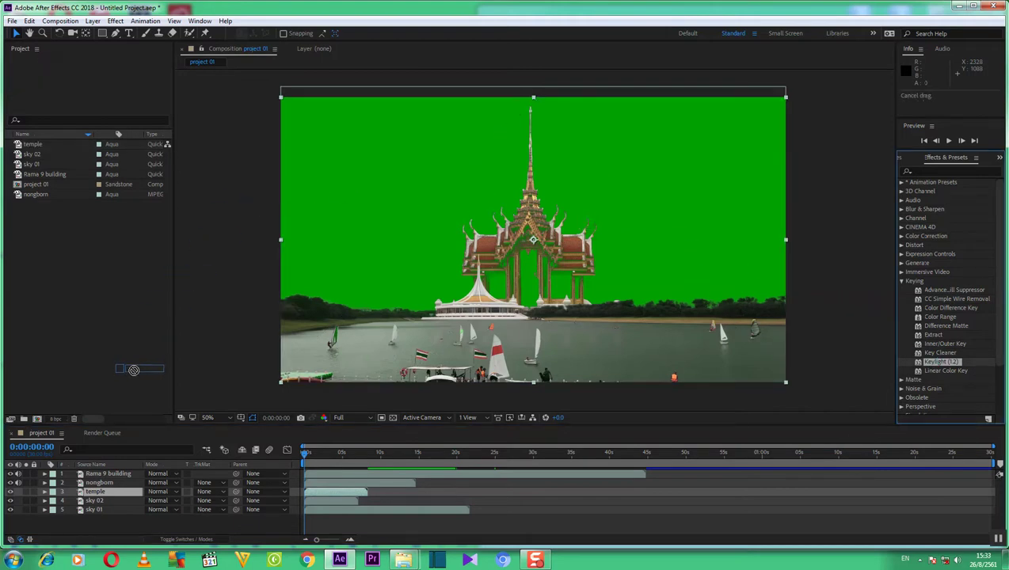
{"action": "left_click_drag", "start_coordinate": [131, 390], "coordinate": [103, 494]}
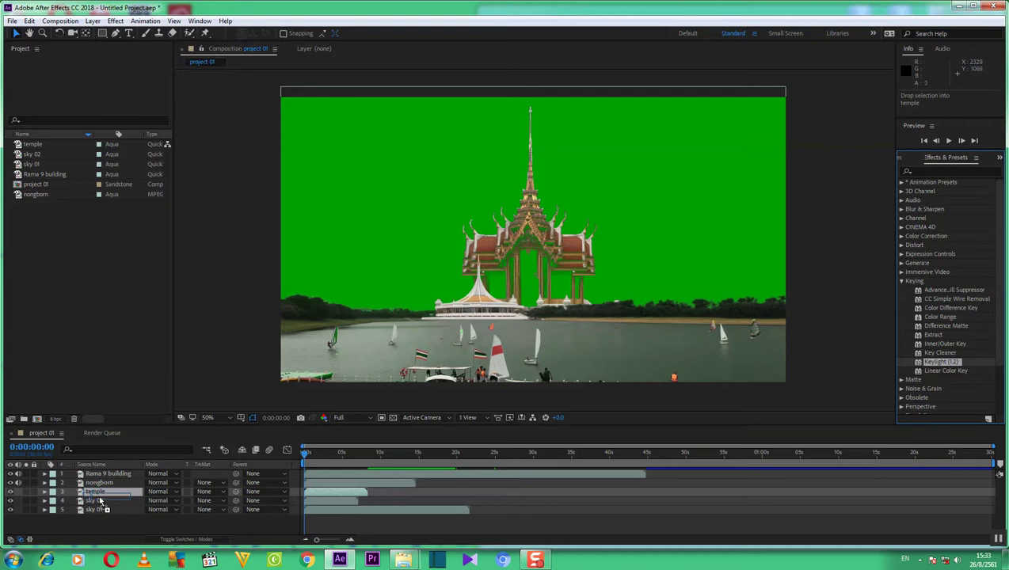
{"action": "left_click_drag", "start_coordinate": [103, 494], "coordinate": [101, 492]}
{"action": "left_click_drag", "start_coordinate": [99, 493], "coordinate": [100, 493]}
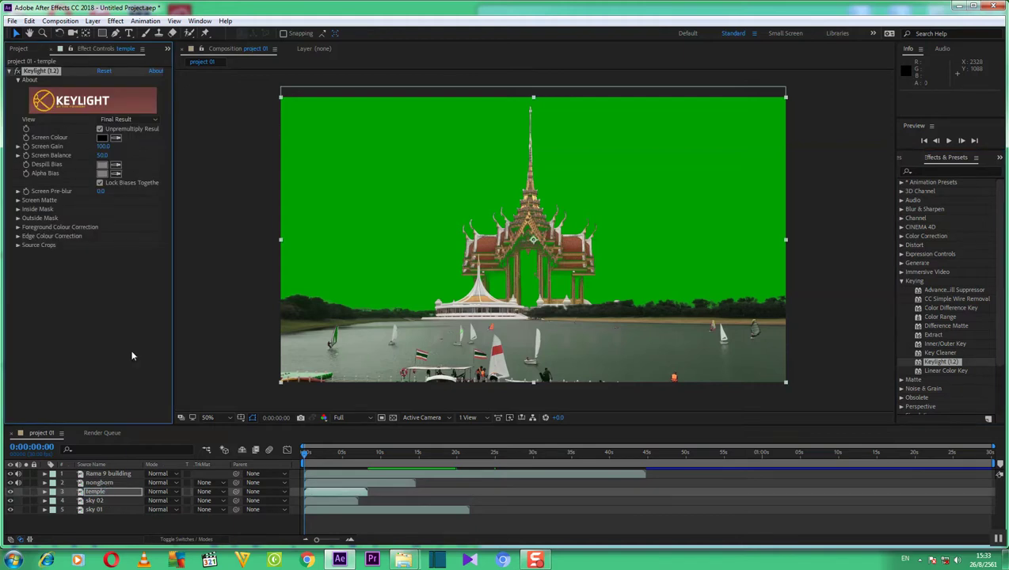
- Sample the green background as Keylight's Screen Colour to key it out
{"action": "left_click", "coordinate": [116, 139]}
{"action": "left_click", "coordinate": [356, 162]}
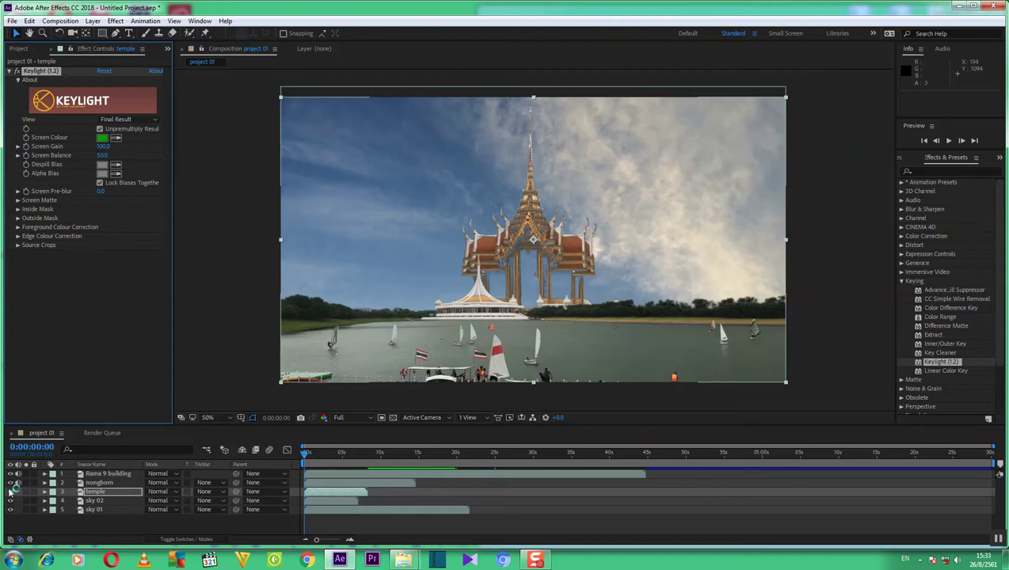
{"action": "key", "text": "'"}
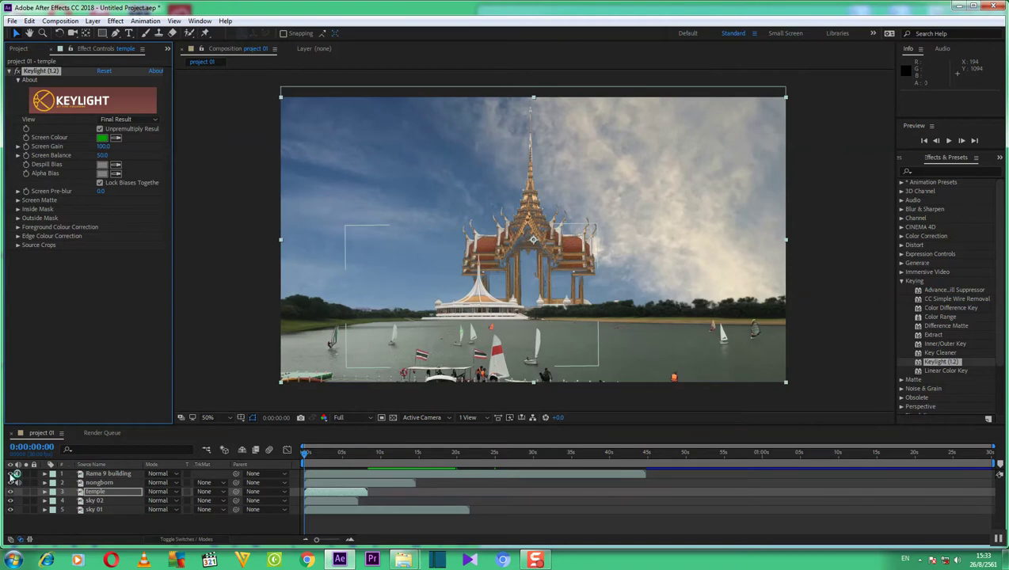
- Hide the Rama 9 building layer and move temple above the nongbom lake footage
{"action": "left_click", "coordinate": [10, 474]}
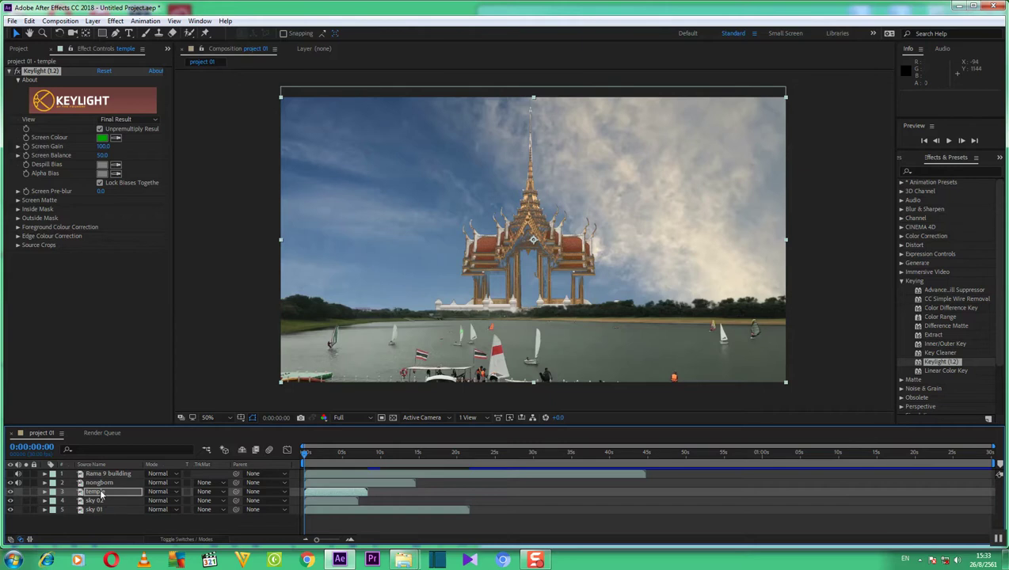
{"action": "left_click_drag", "start_coordinate": [100, 494], "coordinate": [100, 483]}
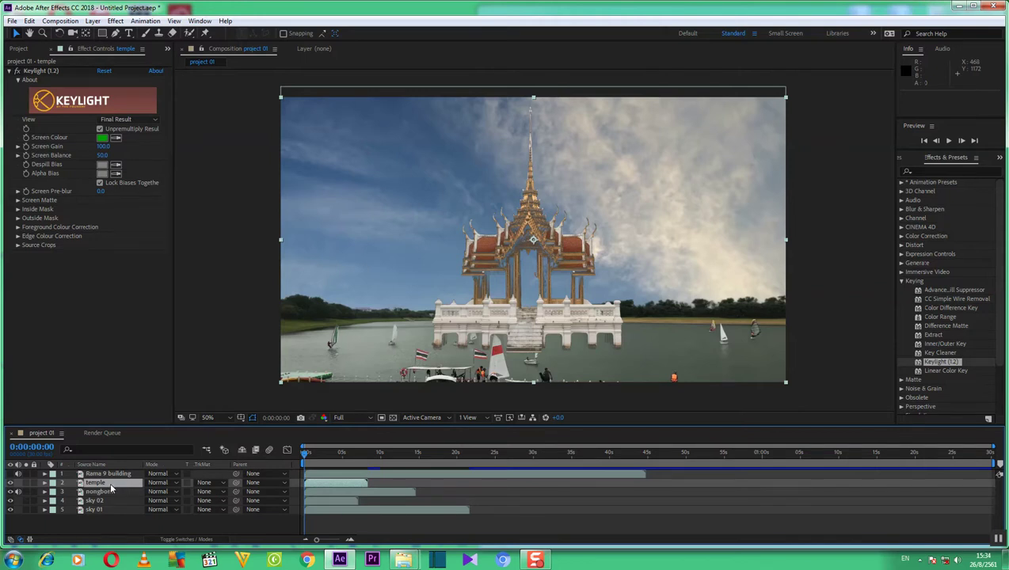
{"action": "key", "text": "s"}
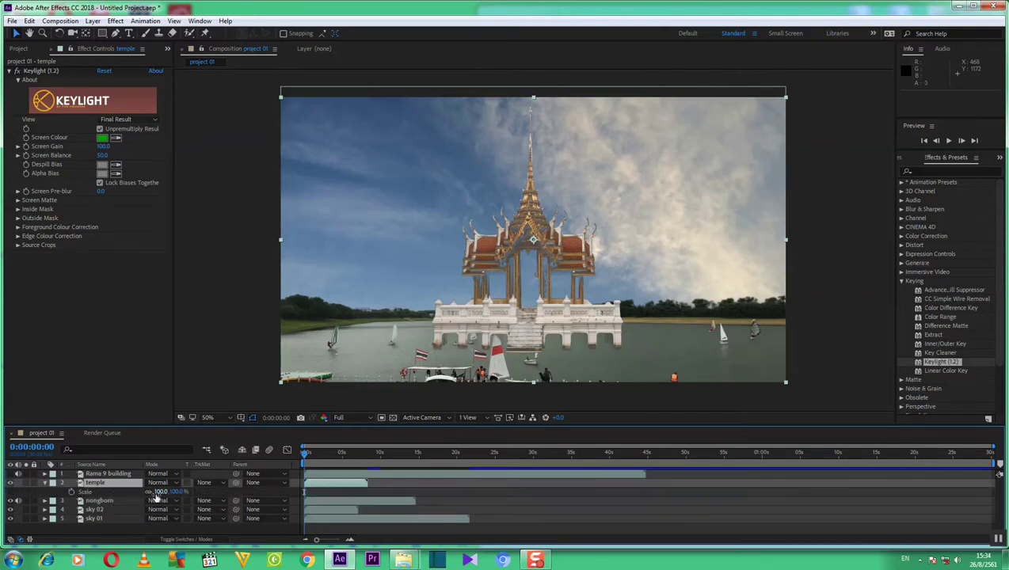
- Set the temple layer's Scale to 50%
{"action": "left_click", "coordinate": [159, 492]}
{"action": "type", "text": "50"}
{"action": "key", "text": "Return"}
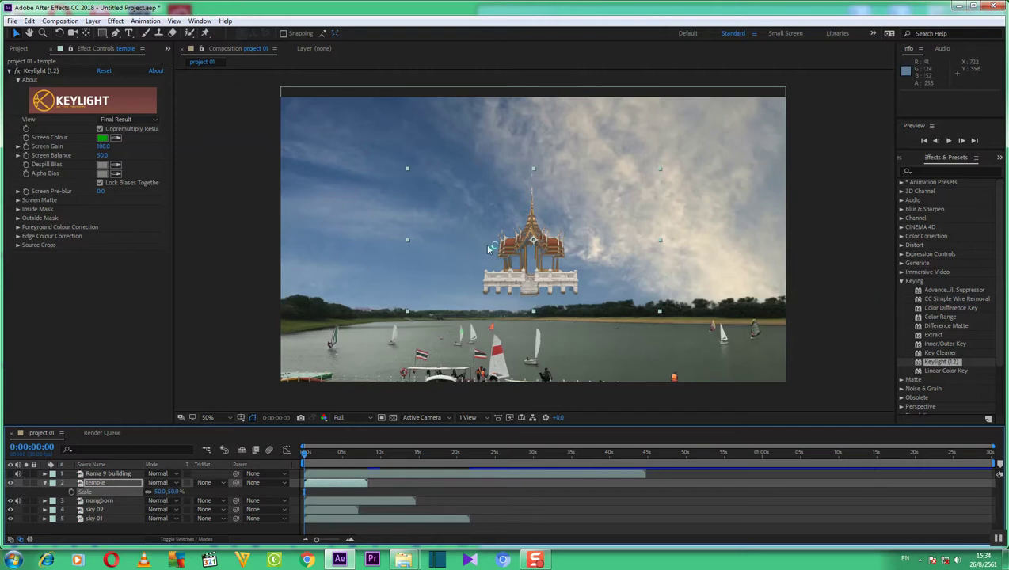
- Position the temple on the lake's far shore at 696, 648
{"action": "left_click", "coordinate": [129, 484]}
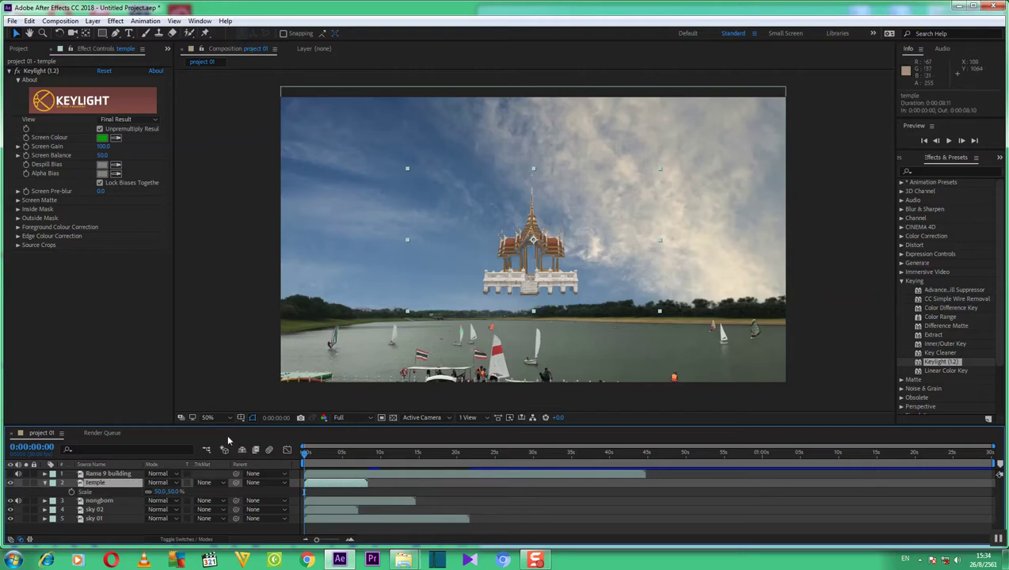
{"action": "mouse_move", "coordinate": [528, 240]}
{"action": "left_mouse_down"}
{"action": "mouse_move", "coordinate": [454, 268]}
{"action": "mouse_move", "coordinate": [672, 268]}
{"action": "mouse_move", "coordinate": [460, 259]}
{"action": "mouse_move", "coordinate": [455, 273]}
{"action": "left_mouse_up"}
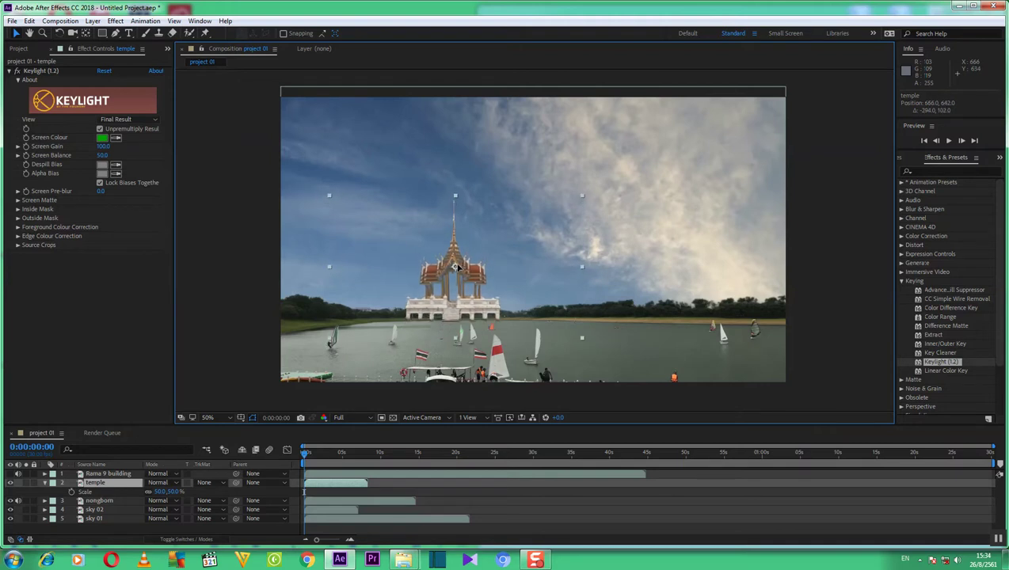
{"action": "key", "text": "Return"}
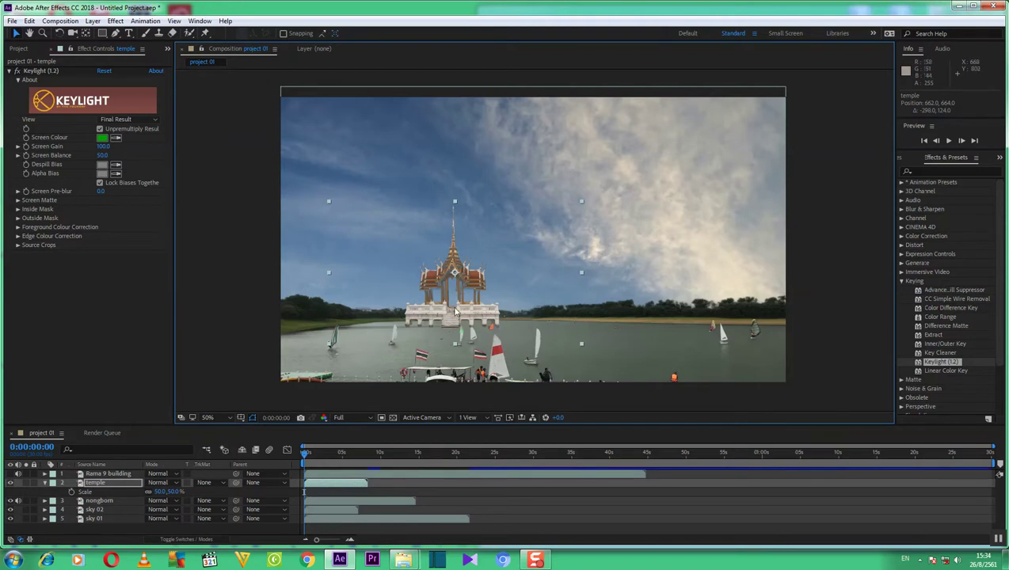
{"action": "left_click_drag", "start_coordinate": [454, 275], "coordinate": [456, 266]}
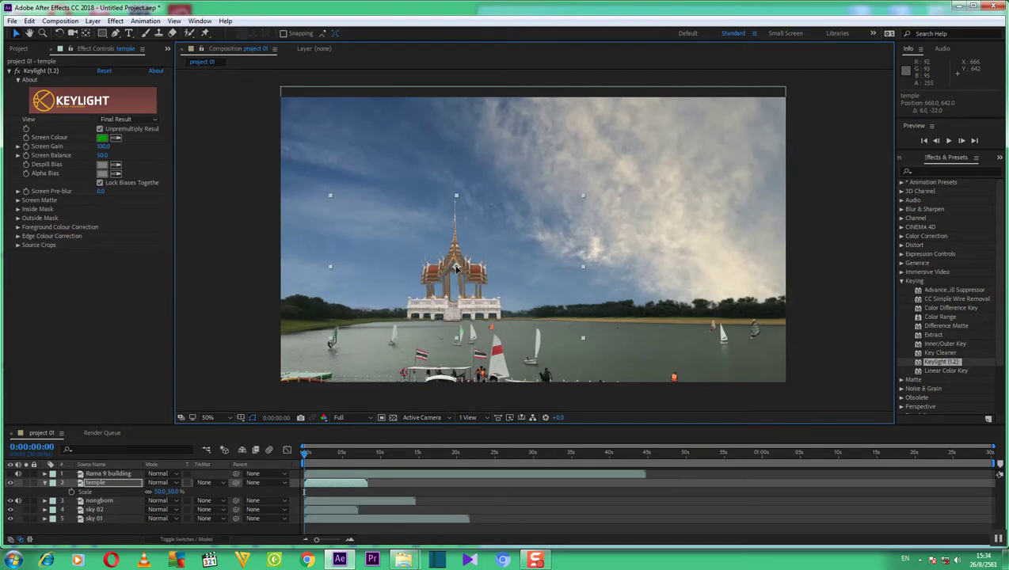
{"action": "left_click_drag", "start_coordinate": [456, 266], "coordinate": [455, 274]}
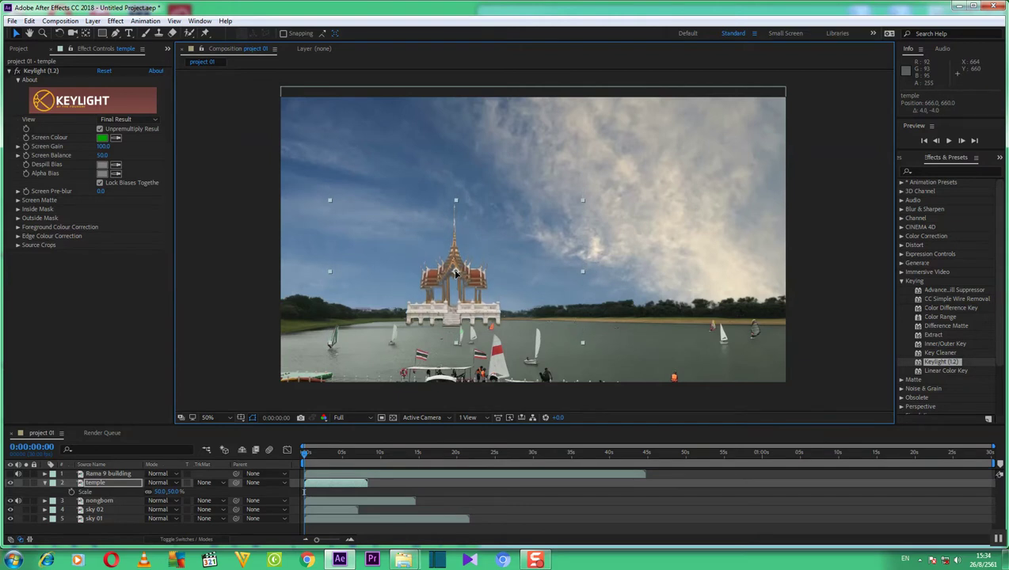
{"action": "left_click_drag", "start_coordinate": [455, 274], "coordinate": [428, 275]}
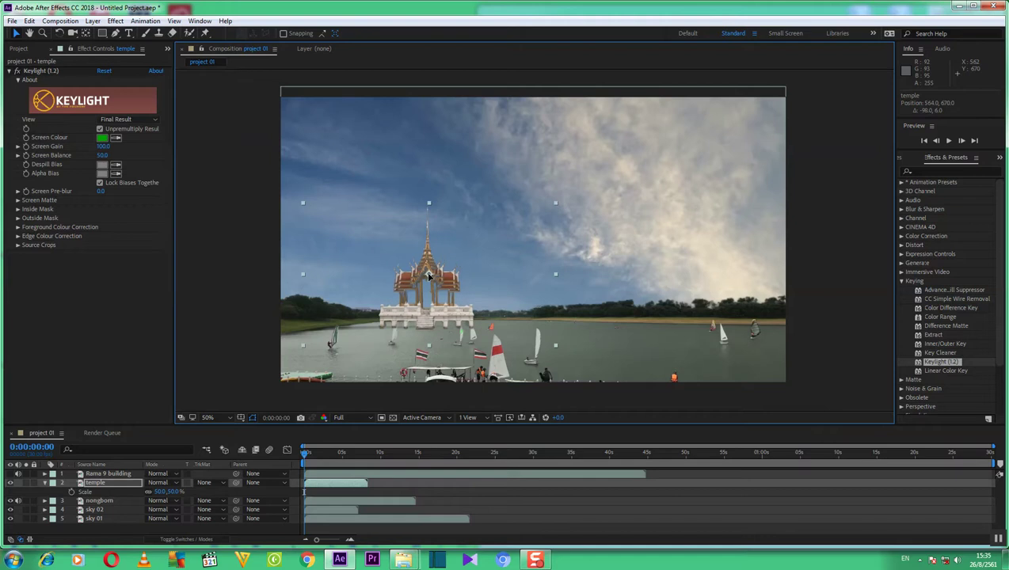
{"action": "left_click_drag", "start_coordinate": [427, 275], "coordinate": [430, 276]}
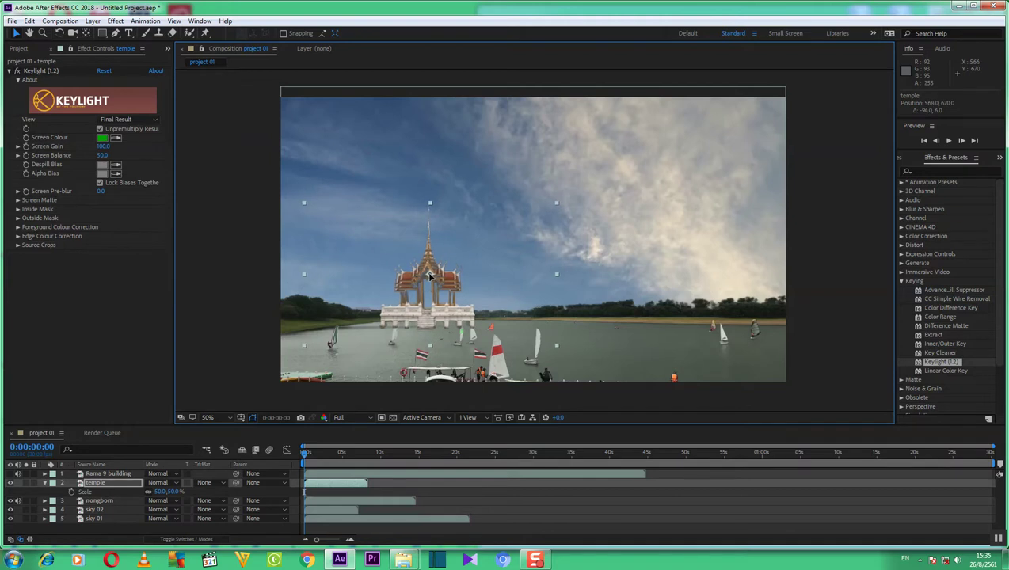
{"action": "mouse_move", "coordinate": [430, 276]}
{"action": "left_mouse_down"}
{"action": "mouse_move", "coordinate": [478, 275]}
{"action": "mouse_move", "coordinate": [464, 267]}
{"action": "left_mouse_up"}
{"action": "left_click_drag", "start_coordinate": [464, 267], "coordinate": [464, 270]}
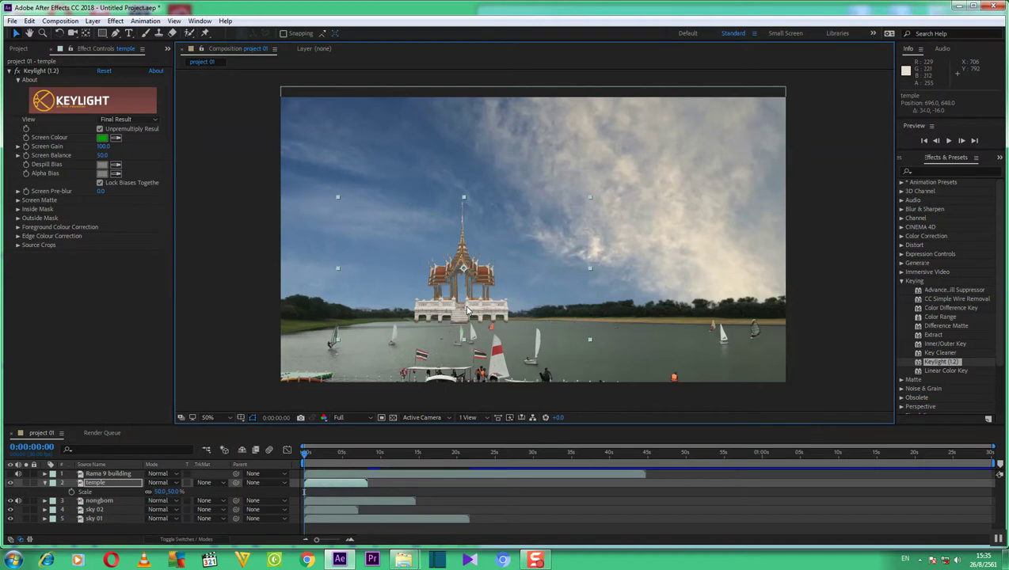
- Scale the temple to 30% and lower it onto the horizon at 722, 730
{"action": "left_click", "coordinate": [158, 492]}
{"action": "type", "text": "30"}
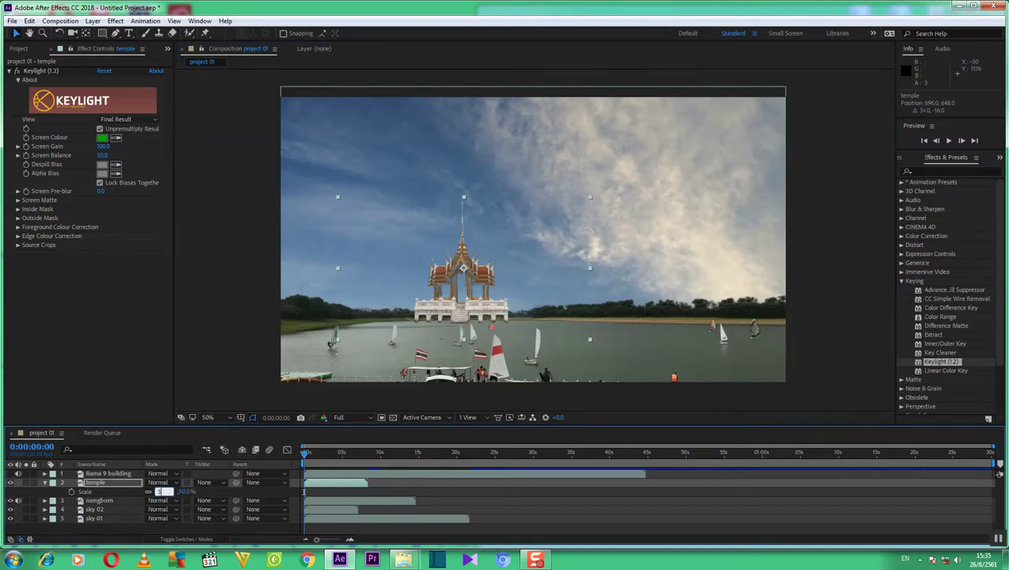
{"action": "key", "text": "Return"}
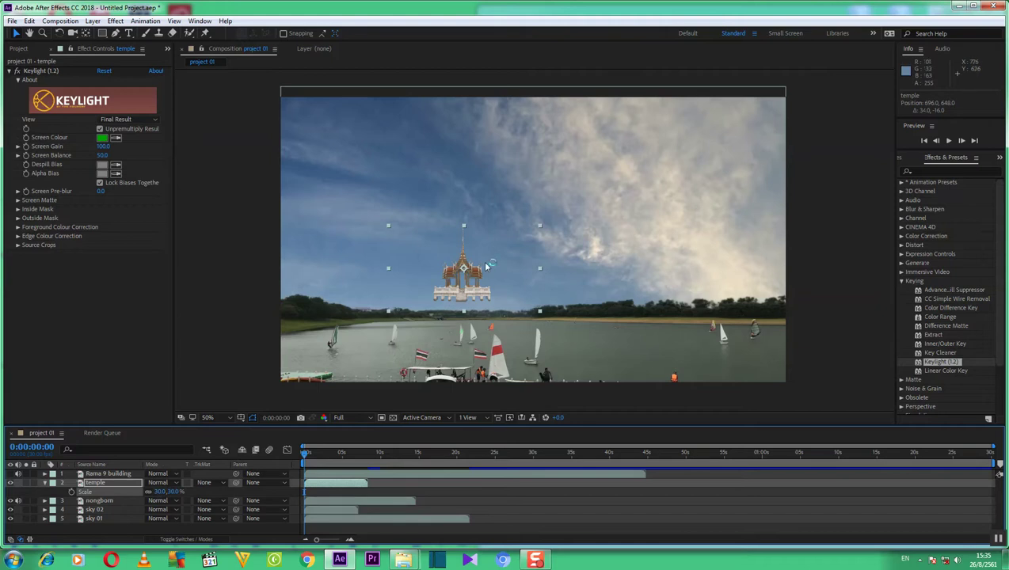
{"action": "left_click_drag", "start_coordinate": [466, 272], "coordinate": [469, 292]}
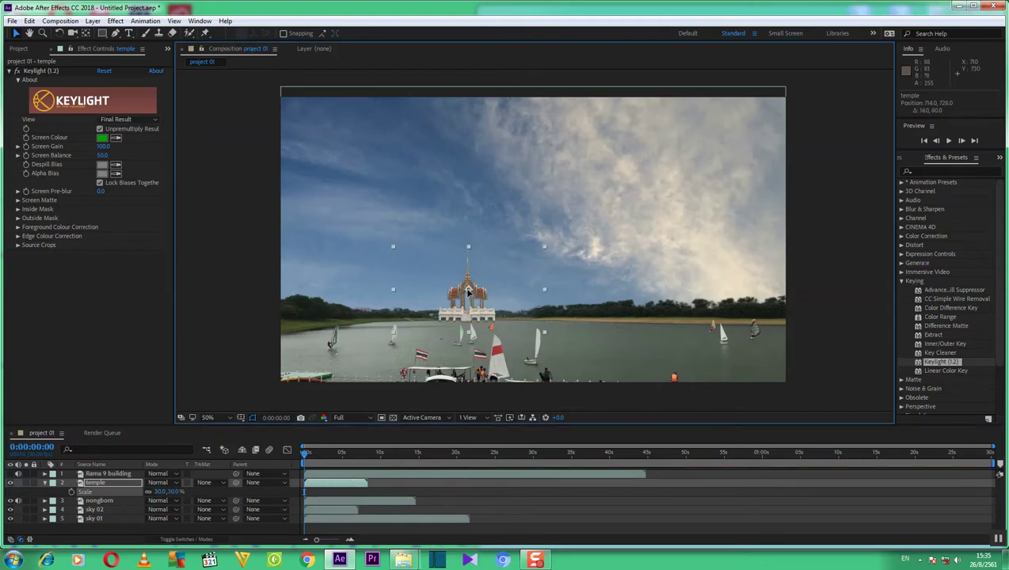
{"action": "left_click_drag", "start_coordinate": [468, 292], "coordinate": [470, 293]}
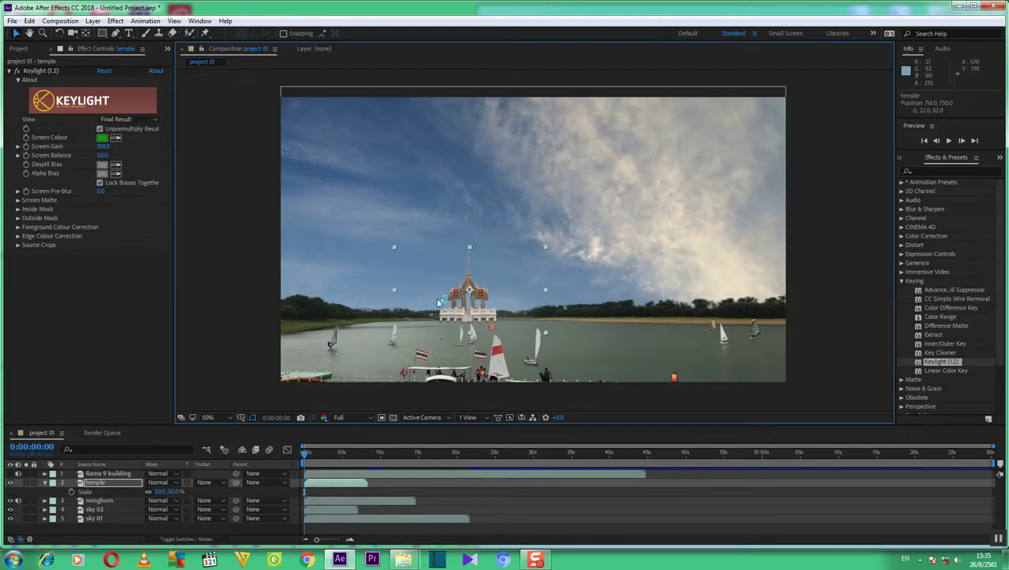
{"action": "left_click_drag", "start_coordinate": [470, 291], "coordinate": [471, 292]}
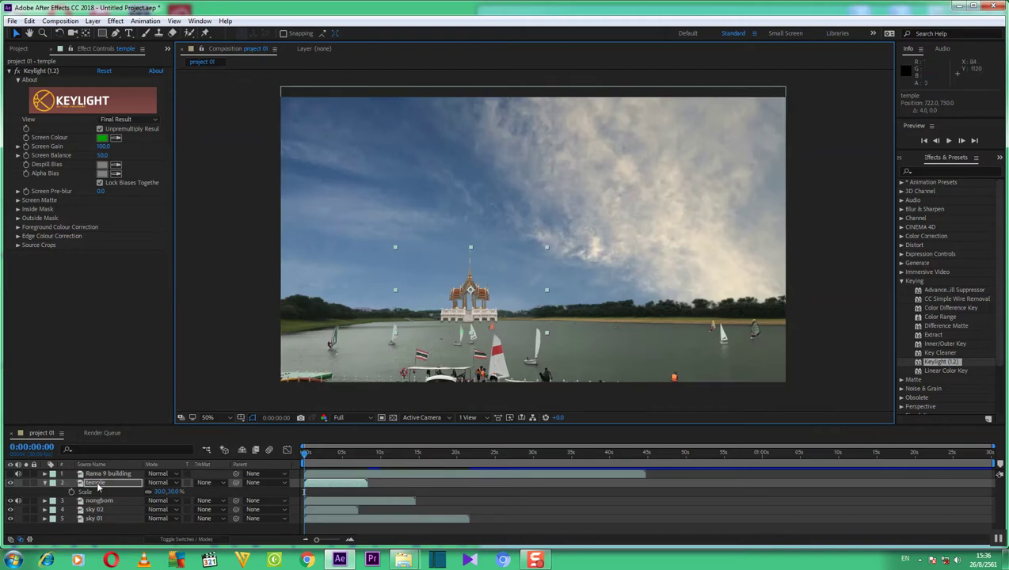
- Collapse Scale and move the temple layer below nongbom, just above sky 02
{"action": "left_click", "coordinate": [46, 482]}
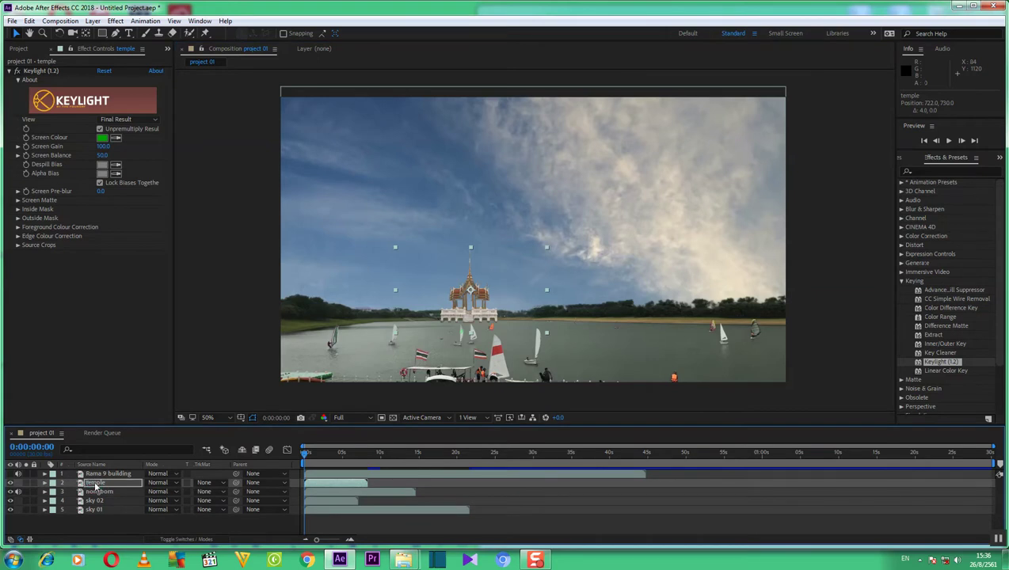
{"action": "left_click_drag", "start_coordinate": [95, 484], "coordinate": [96, 502]}
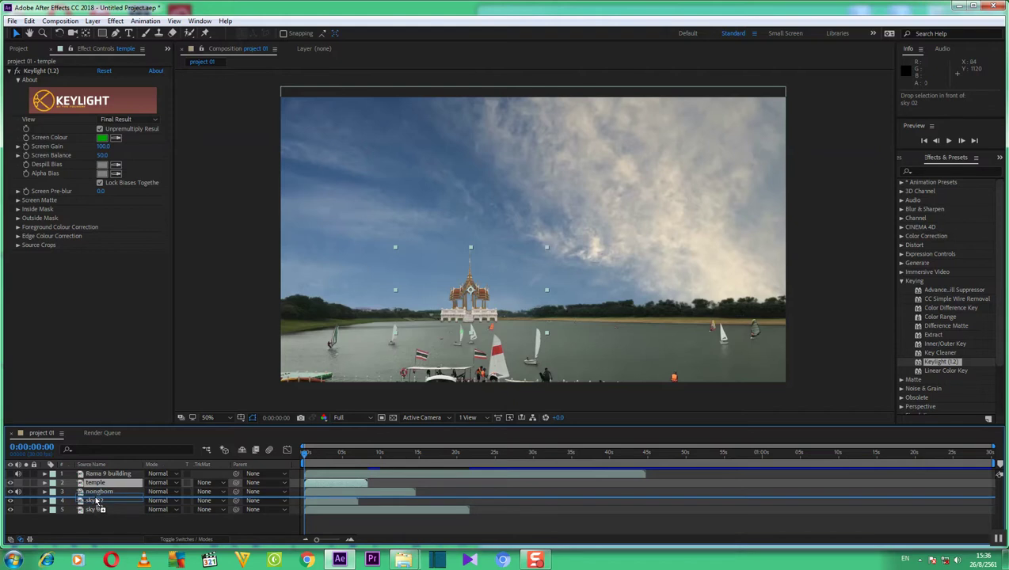
{"action": "left_click_drag", "start_coordinate": [96, 502], "coordinate": [96, 502]}
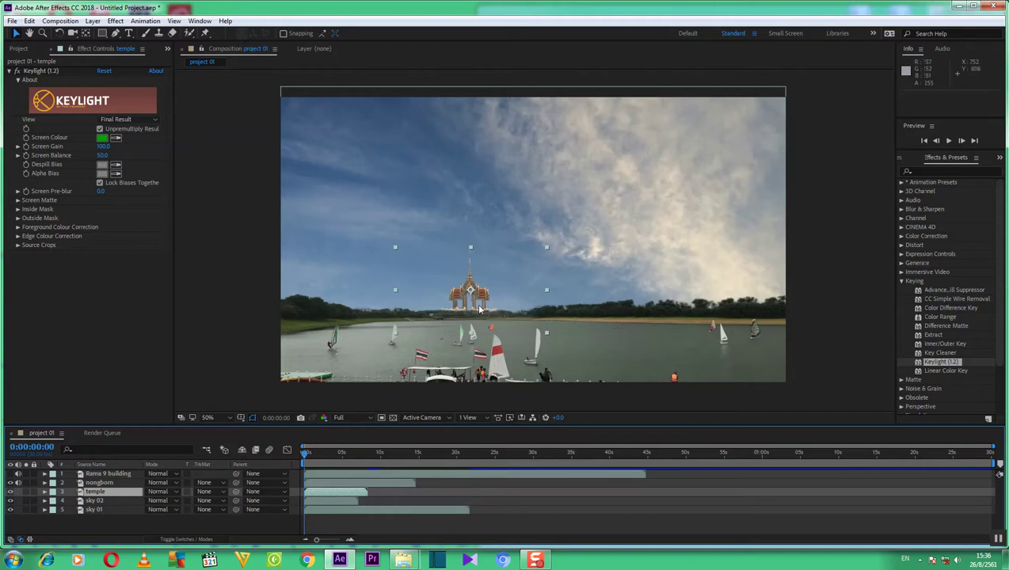
- Nudge the temple slightly right and up to position 728, 718
{"action": "left_click", "coordinate": [137, 495]}
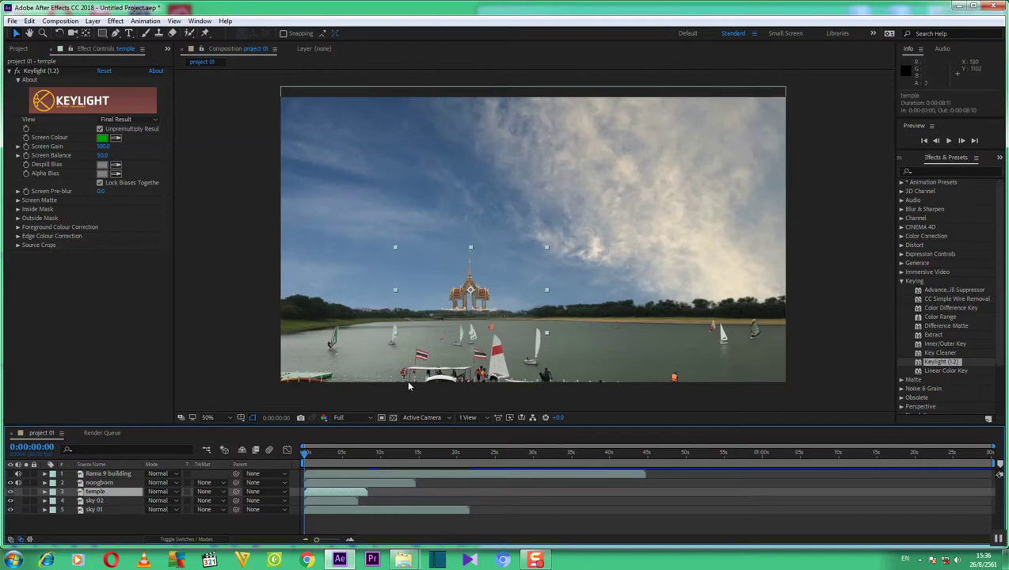
{"action": "left_click", "coordinate": [470, 291]}
{"action": "left_click_drag", "start_coordinate": [470, 291], "coordinate": [471, 287]}
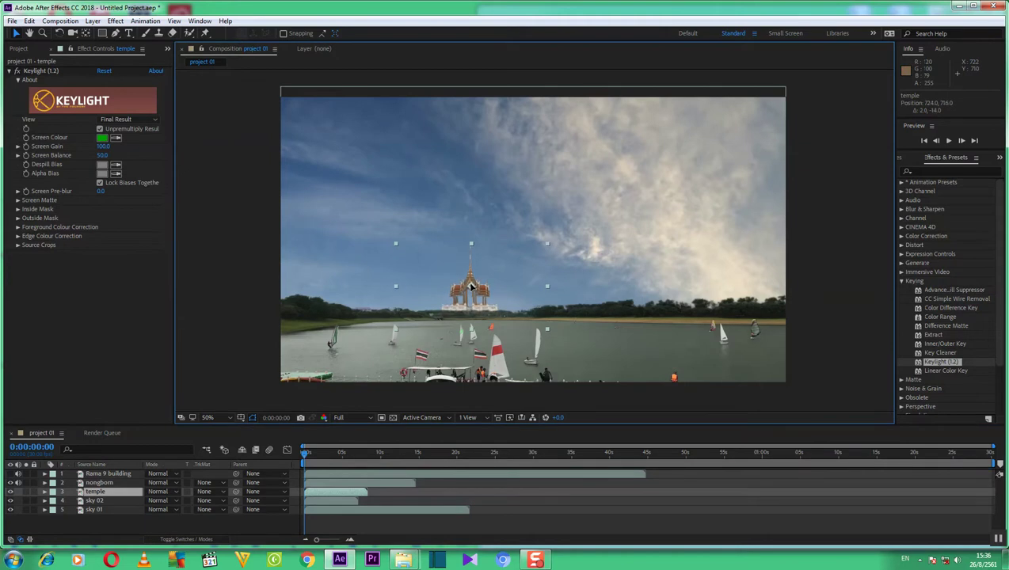
{"action": "left_click_drag", "start_coordinate": [471, 287], "coordinate": [471, 283]}
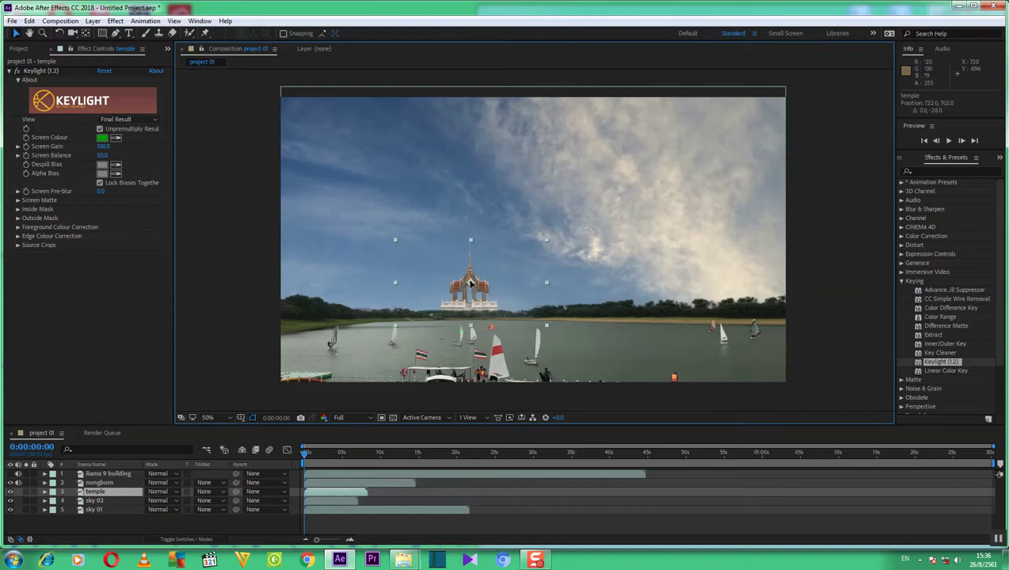
{"action": "left_click_drag", "start_coordinate": [470, 283], "coordinate": [471, 287]}
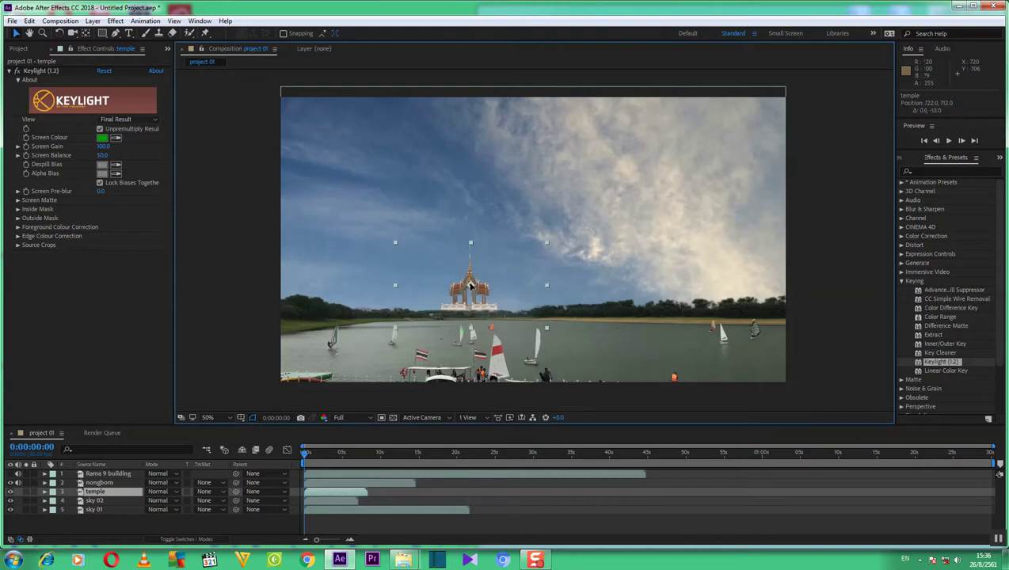
{"action": "left_click_drag", "start_coordinate": [471, 286], "coordinate": [473, 288]}
{"action": "key", "text": "Return"}
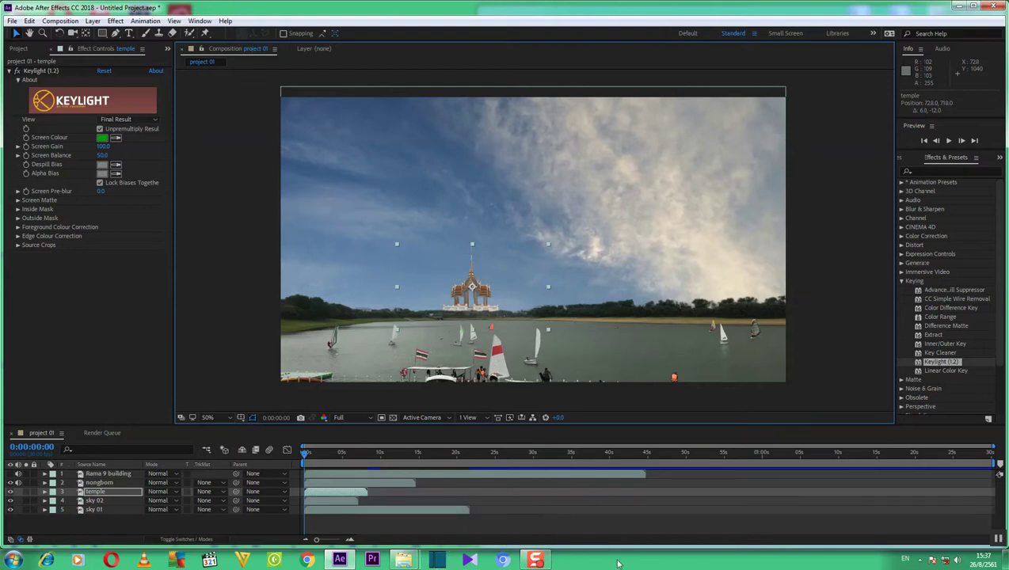
- Preview the project 01 composition showing the keyed temple on the far shore
{"action": "mouse_move", "coordinate": [536, 561]}
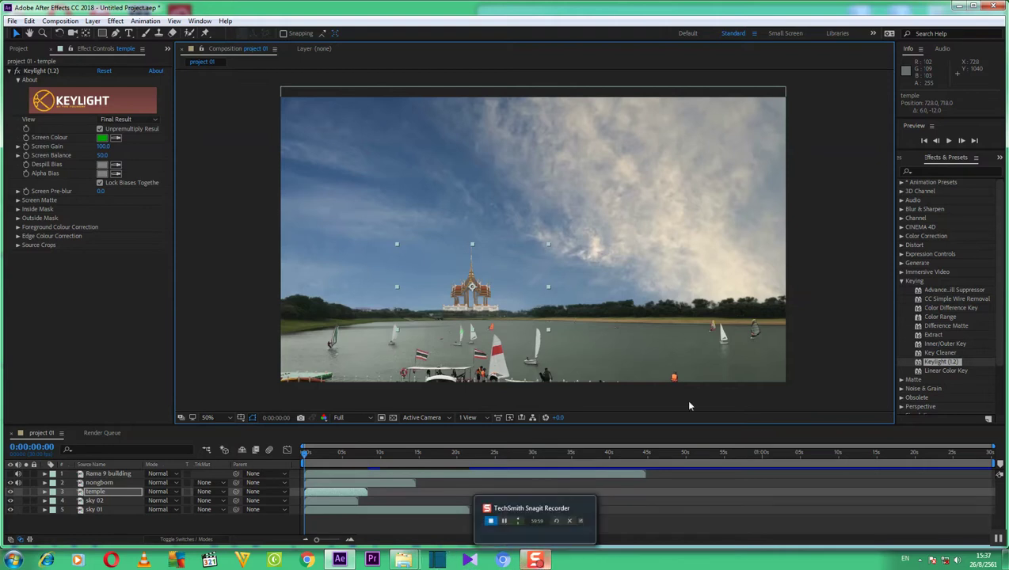
{"action": "left_click", "coordinate": [950, 141]}
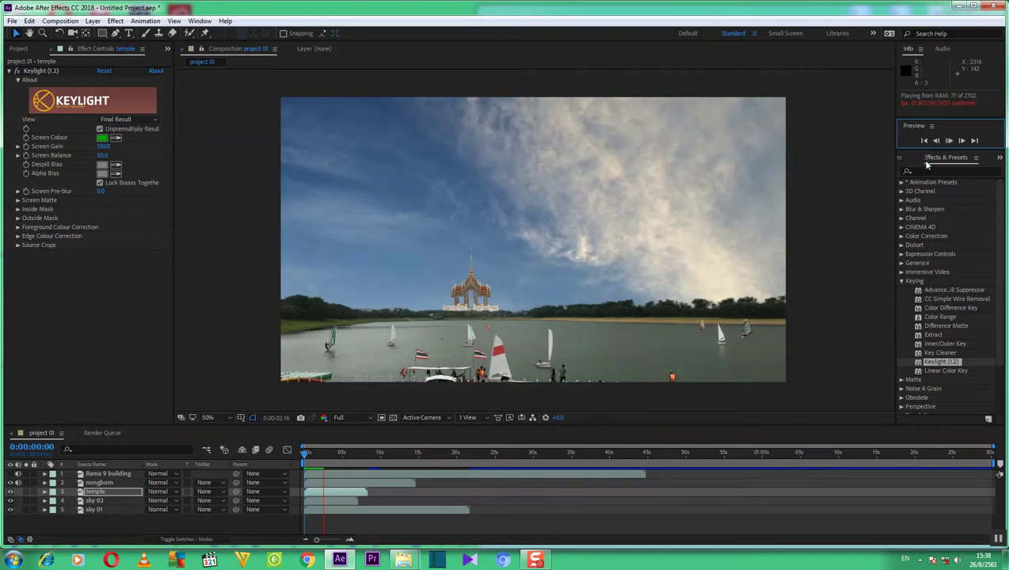
- Stop playback, return to the first frame and close Effect Controls
{"action": "left_click", "coordinate": [950, 141]}
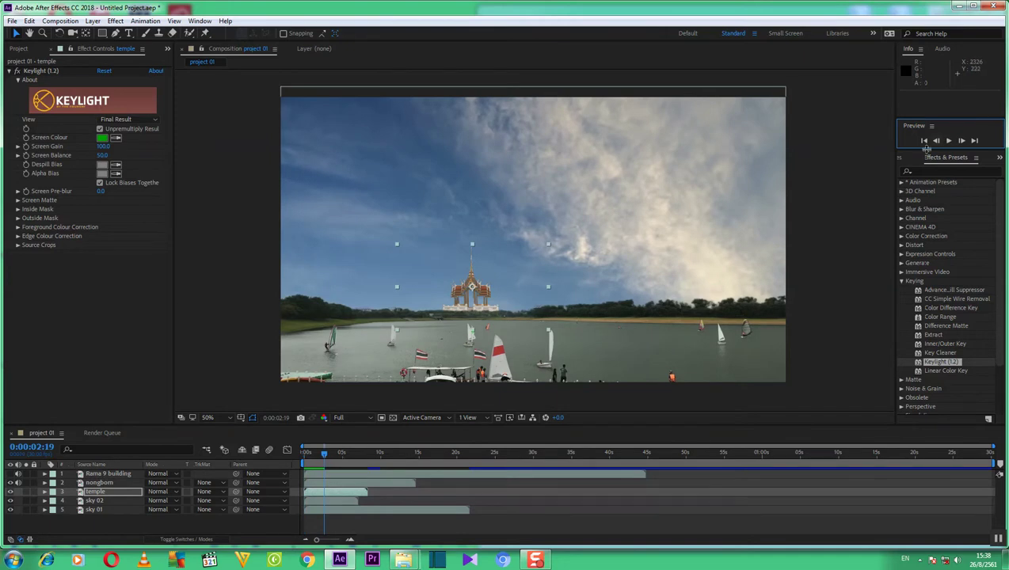
{"action": "left_click", "coordinate": [924, 141]}
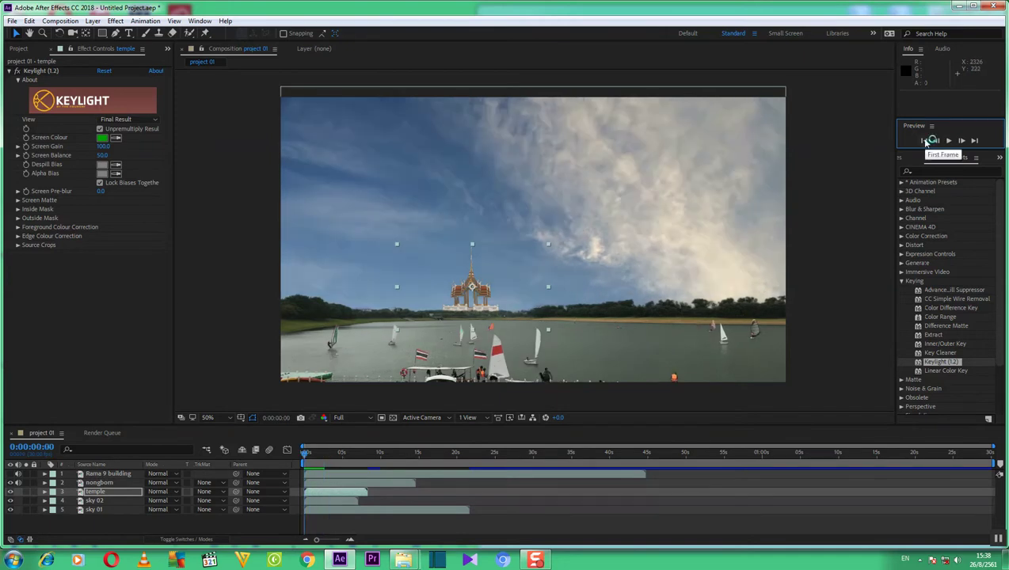
{"action": "left_click", "coordinate": [51, 49]}
- Import flower garden BS mp4.mp4 through Import > Multiple Files
{"action": "right_click", "coordinate": [110, 229]}
{"action": "mouse_move", "coordinate": [167, 282]}
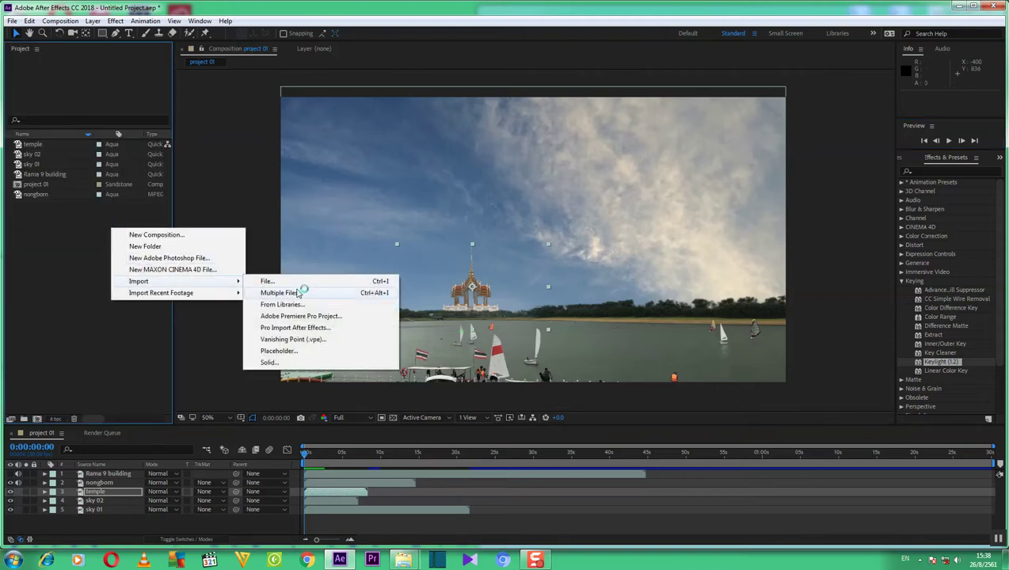
{"action": "left_click", "coordinate": [302, 281]}
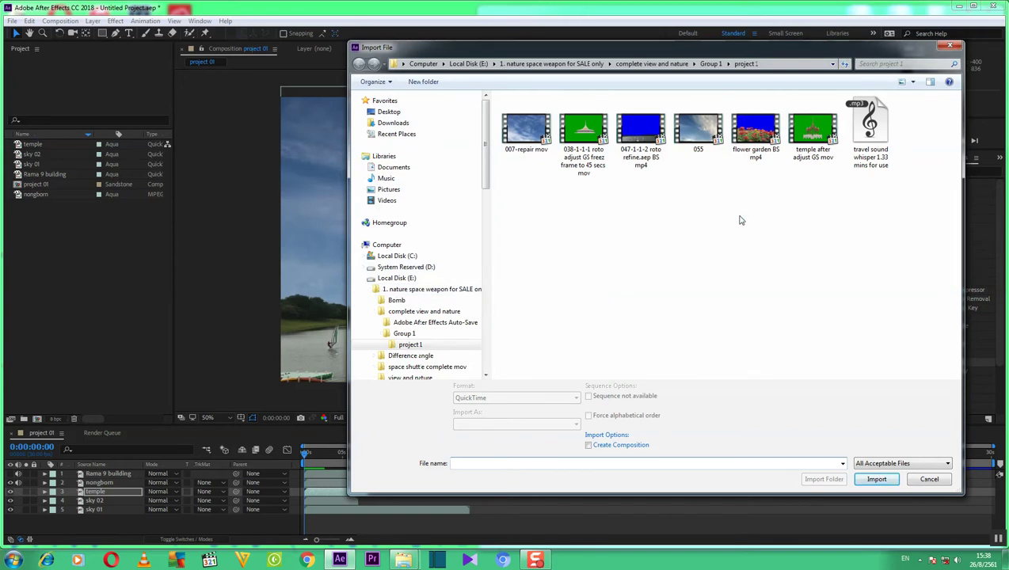
{"action": "left_click", "coordinate": [760, 158]}
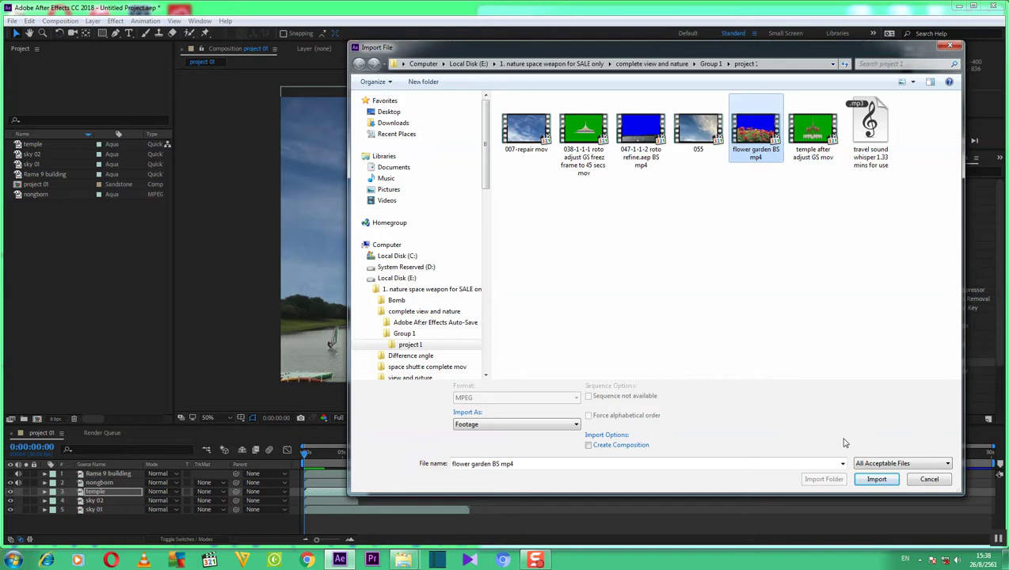
{"action": "left_click", "coordinate": [877, 479]}
{"action": "left_click", "coordinate": [889, 481]}
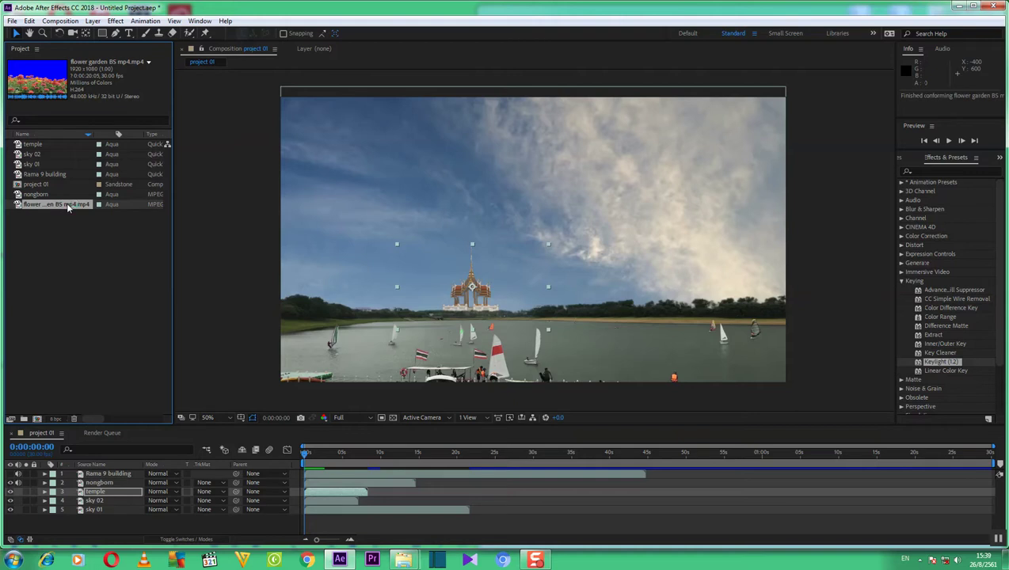
- Place flower garden BS mp4 in the timeline as layer 4, above sky 02
{"action": "left_click_drag", "start_coordinate": [66, 205], "coordinate": [103, 511]}
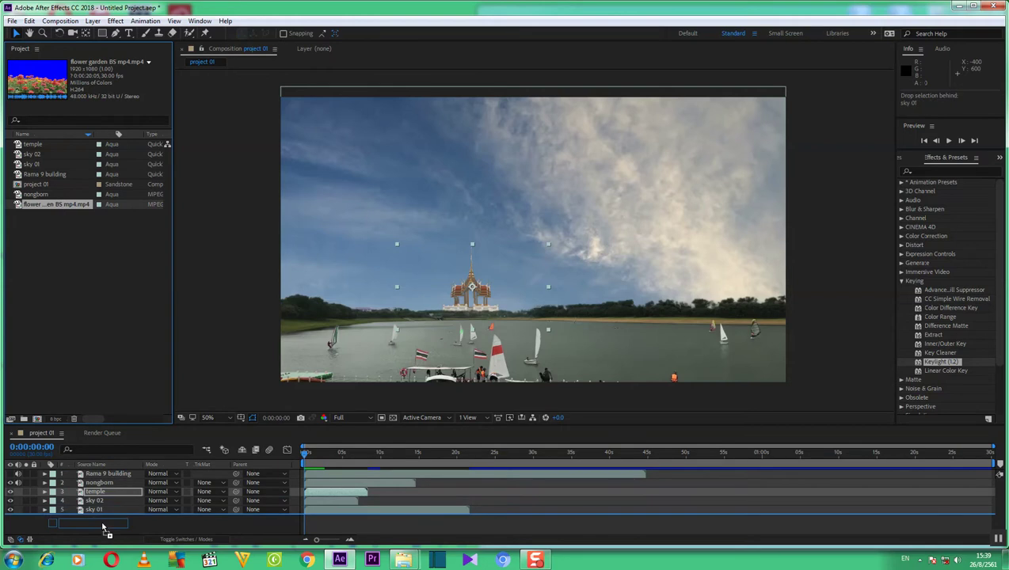
{"action": "mouse_move", "coordinate": [103, 511]}
{"action": "left_mouse_down"}
{"action": "mouse_move", "coordinate": [112, 527]}
{"action": "mouse_move", "coordinate": [116, 504]}
{"action": "left_mouse_up"}
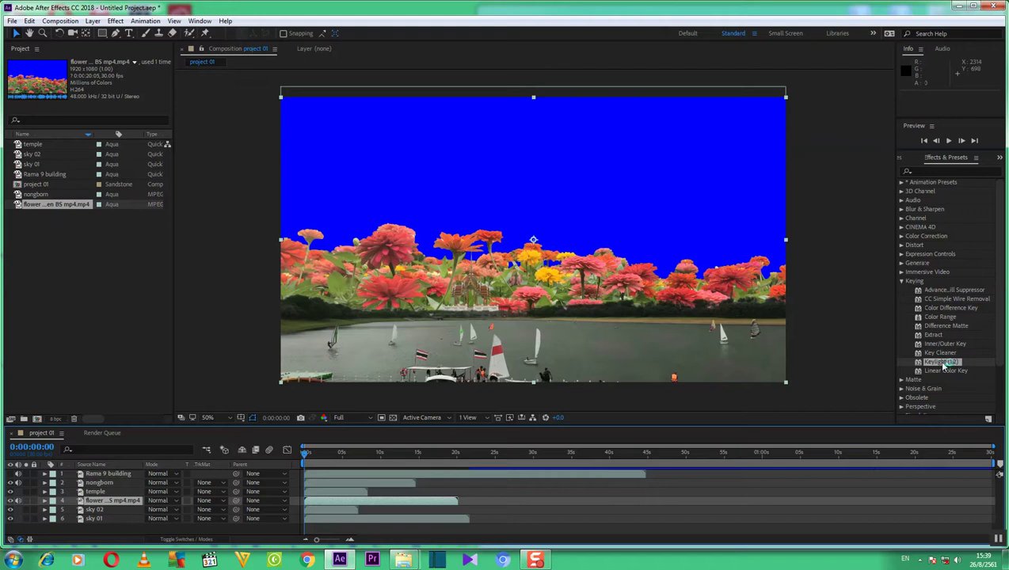
- Apply Keylight (1.2) to the flower garden layer and sample its blue backdrop as Screen Colour
{"action": "left_click_drag", "start_coordinate": [943, 364], "coordinate": [360, 161]}
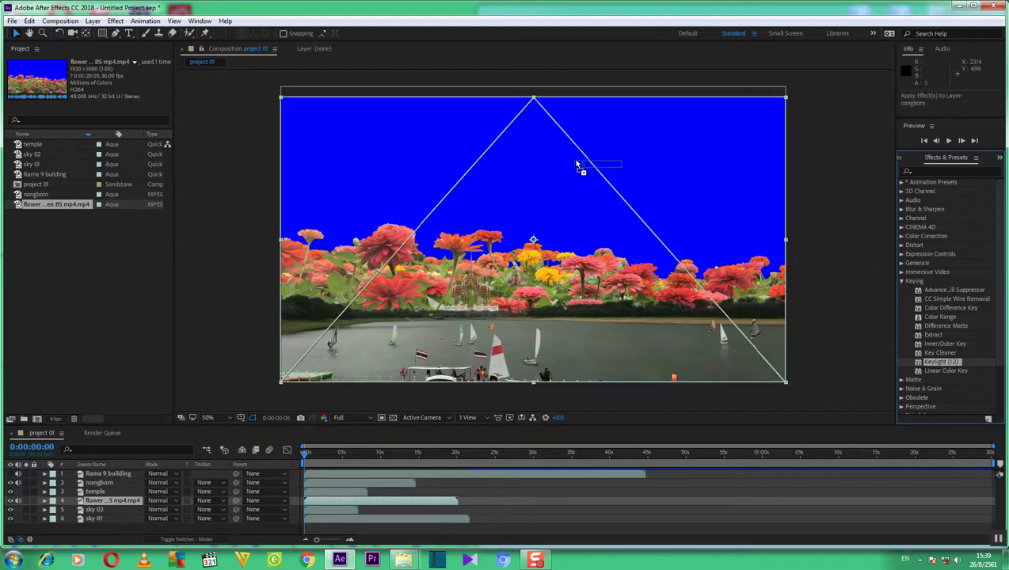
{"action": "left_click_drag", "start_coordinate": [361, 161], "coordinate": [113, 501]}
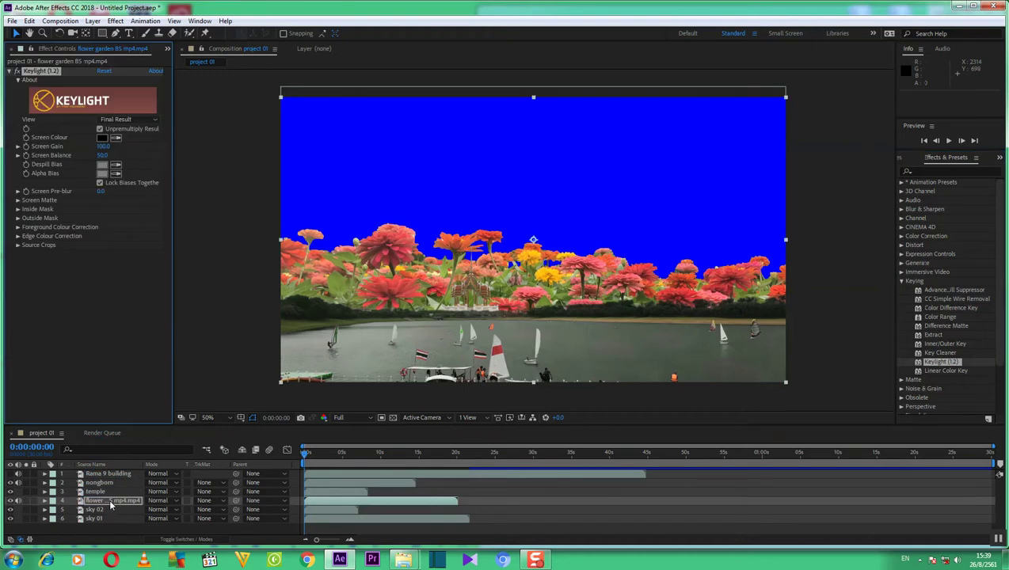
{"action": "left_click", "coordinate": [116, 138]}
{"action": "left_click", "coordinate": [343, 163]}
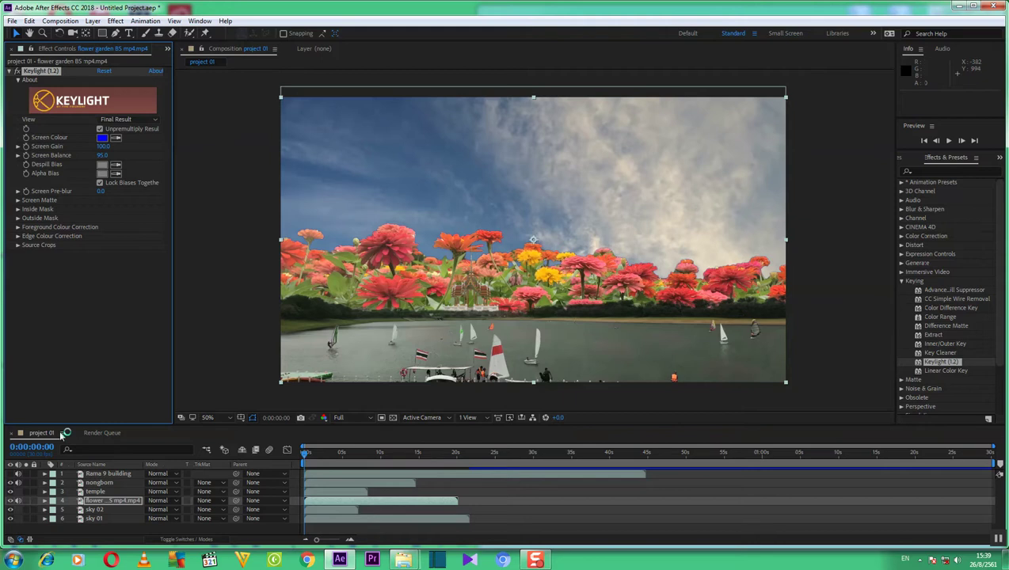
- Move the flower garden layer up in the scene and set its Scale to 20%
{"action": "left_click", "coordinate": [101, 502]}
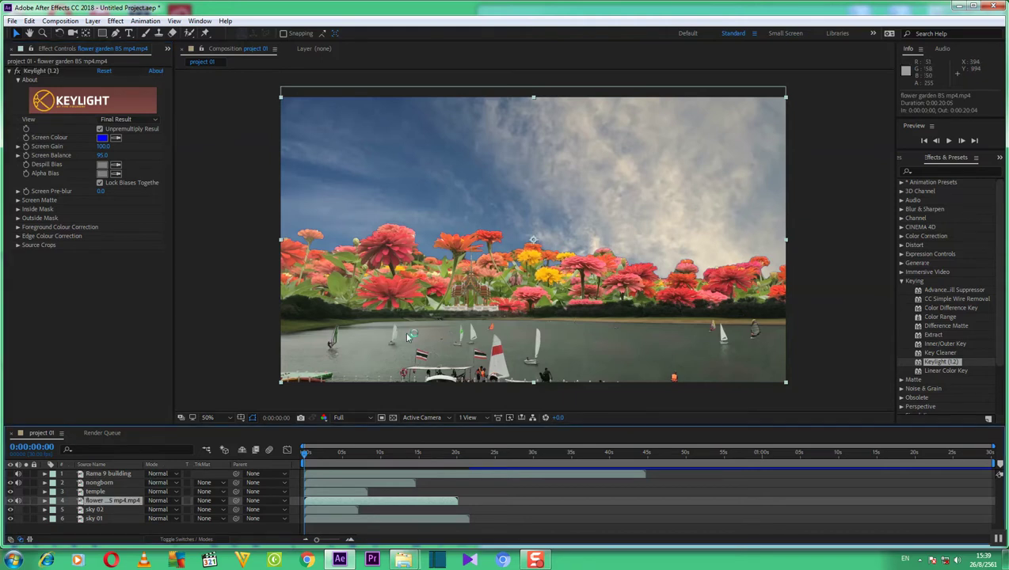
{"action": "left_click_drag", "start_coordinate": [535, 242], "coordinate": [532, 115]}
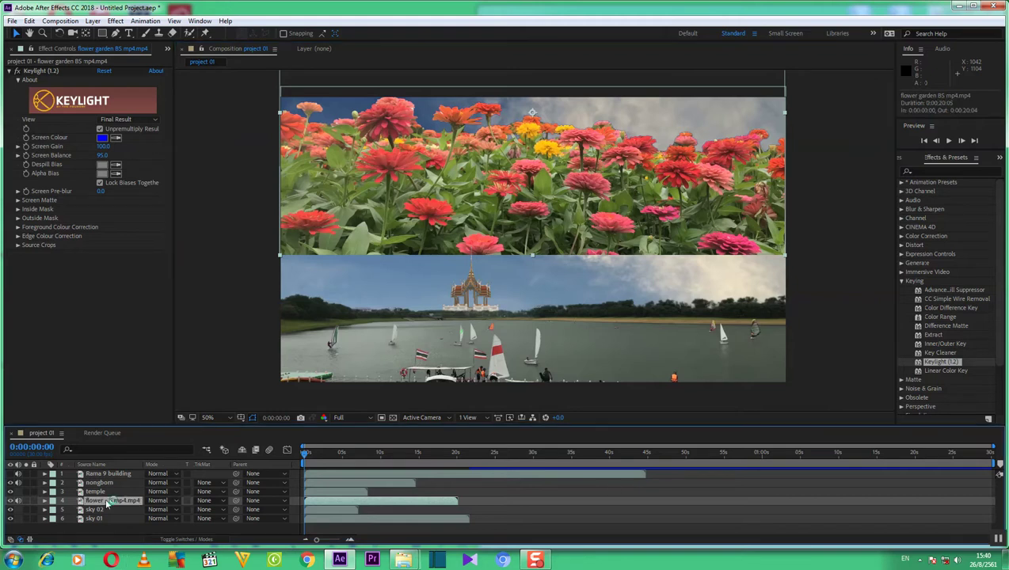
{"action": "key", "text": "s"}
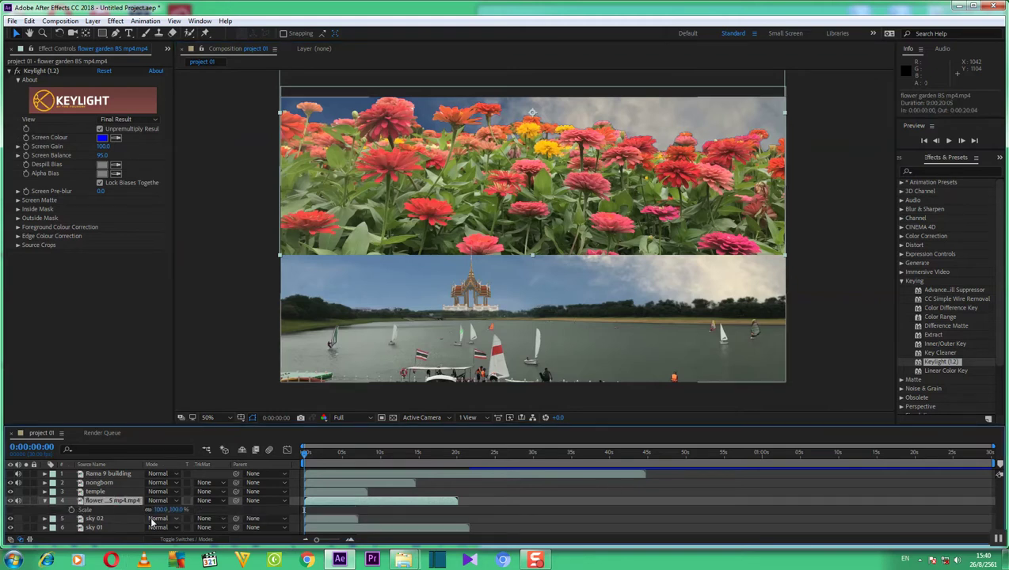
{"action": "left_click", "coordinate": [161, 509]}
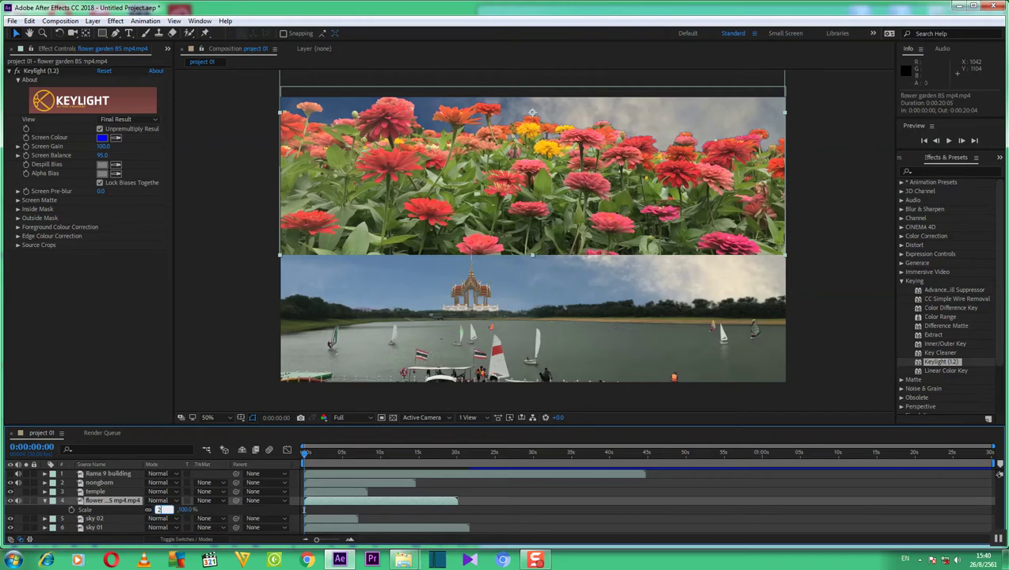
{"action": "type", "text": "20"}
{"action": "key", "text": "Return"}
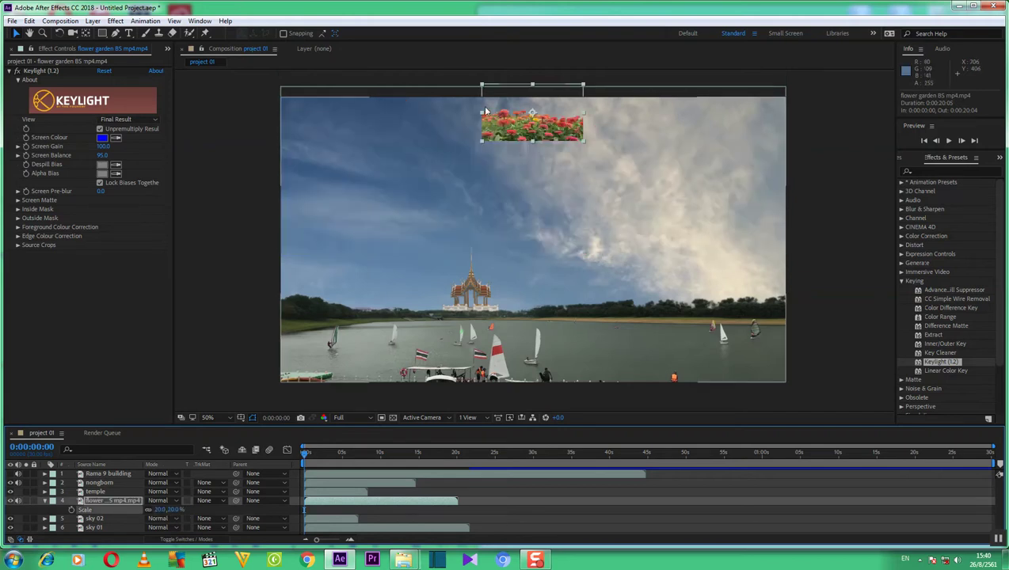
- Reposition the flower strip and squash it vertically to about 19.6, 11.9% scale
{"action": "mouse_move", "coordinate": [533, 114]}
{"action": "left_mouse_down"}
{"action": "mouse_move", "coordinate": [532, 235]}
{"action": "mouse_move", "coordinate": [544, 227]}
{"action": "left_mouse_up"}
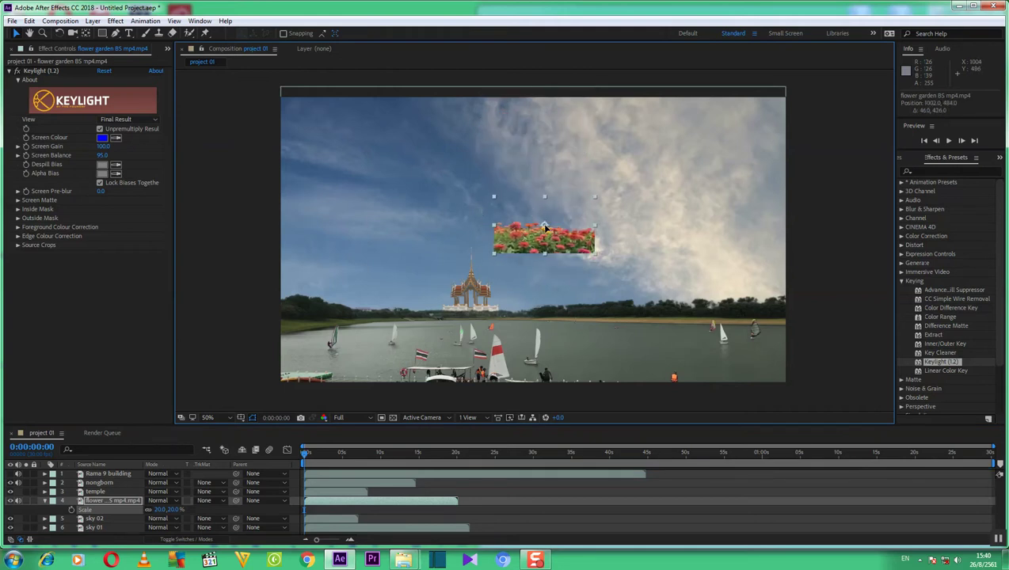
{"action": "mouse_move", "coordinate": [544, 227]}
{"action": "left_mouse_down"}
{"action": "mouse_move", "coordinate": [538, 213]}
{"action": "mouse_move", "coordinate": [538, 346]}
{"action": "left_mouse_up"}
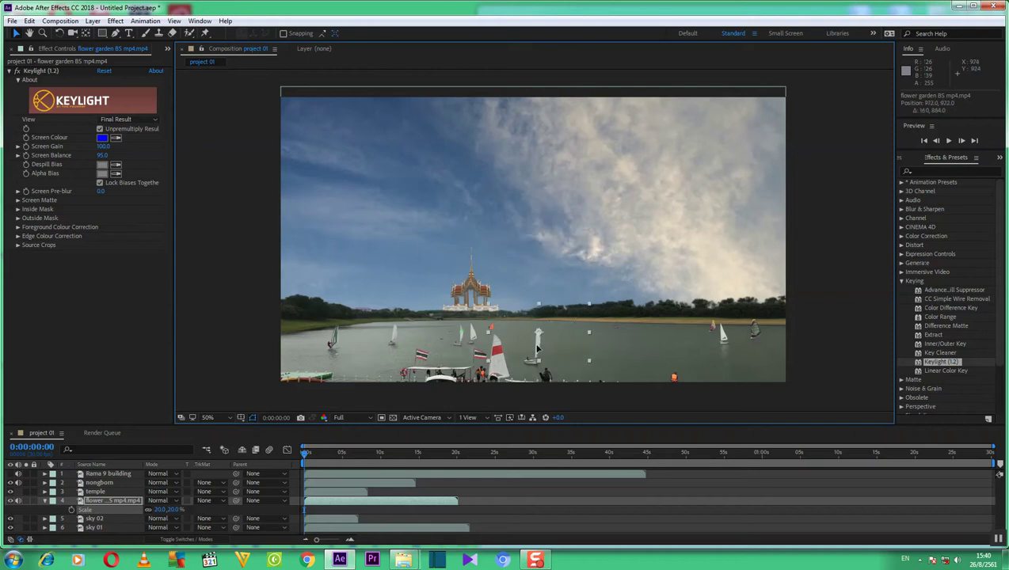
{"action": "left_click_drag", "start_coordinate": [541, 278], "coordinate": [551, 150]}
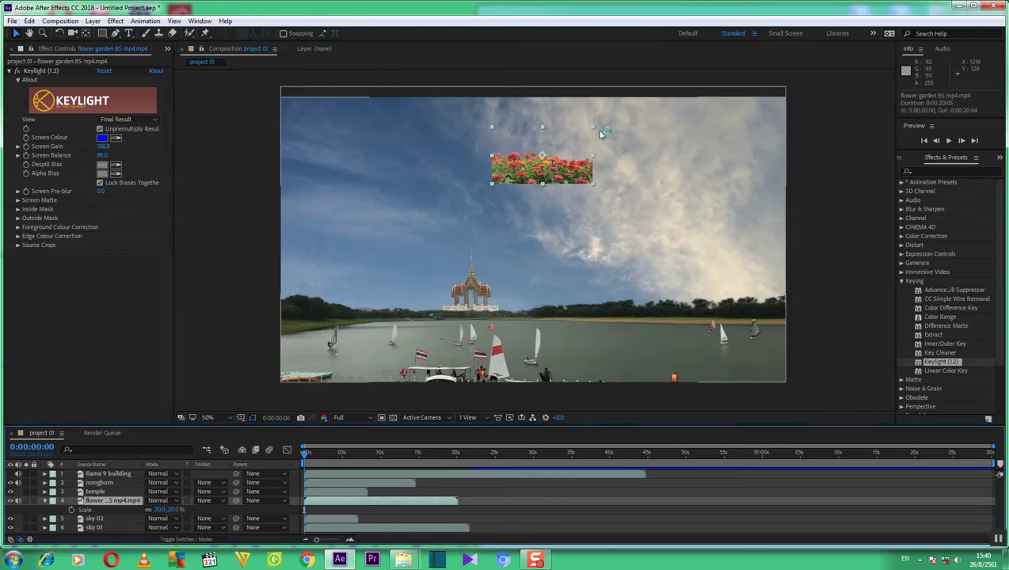
{"action": "left_click_drag", "start_coordinate": [596, 128], "coordinate": [596, 135]}
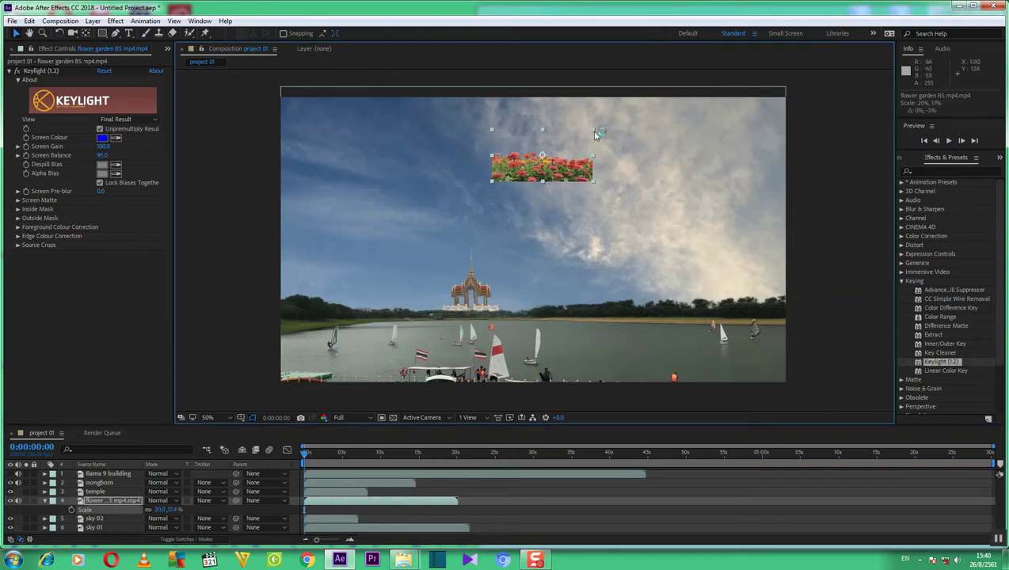
{"action": "left_click_drag", "start_coordinate": [596, 135], "coordinate": [596, 142]}
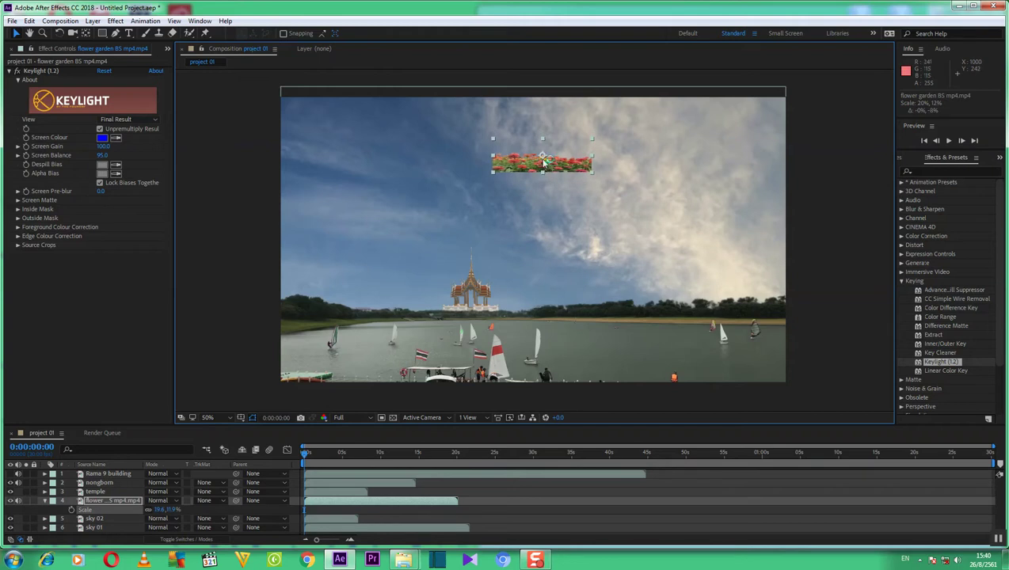
{"action": "mouse_move", "coordinate": [543, 162]}
{"action": "left_mouse_down"}
{"action": "mouse_move", "coordinate": [471, 318]}
{"action": "mouse_move", "coordinate": [473, 291]}
{"action": "mouse_move", "coordinate": [471, 301]}
{"action": "left_mouse_up"}
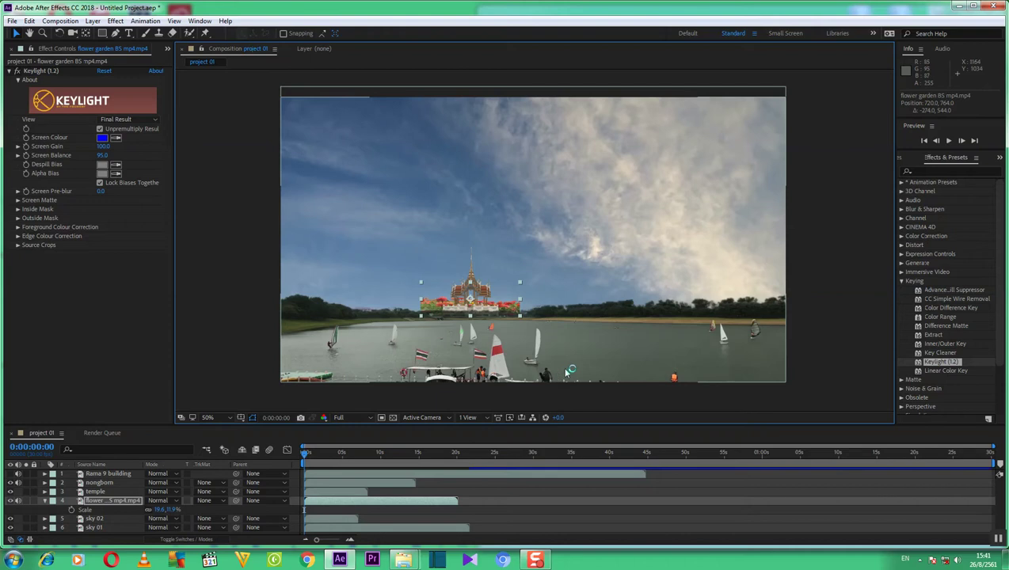
- Zoom and pan to check the flowers against the temple, then collapse the Scale row
{"action": "scroll", "coordinate": [534, 321], "scroll_direction": "up", "scroll_amount": 4}
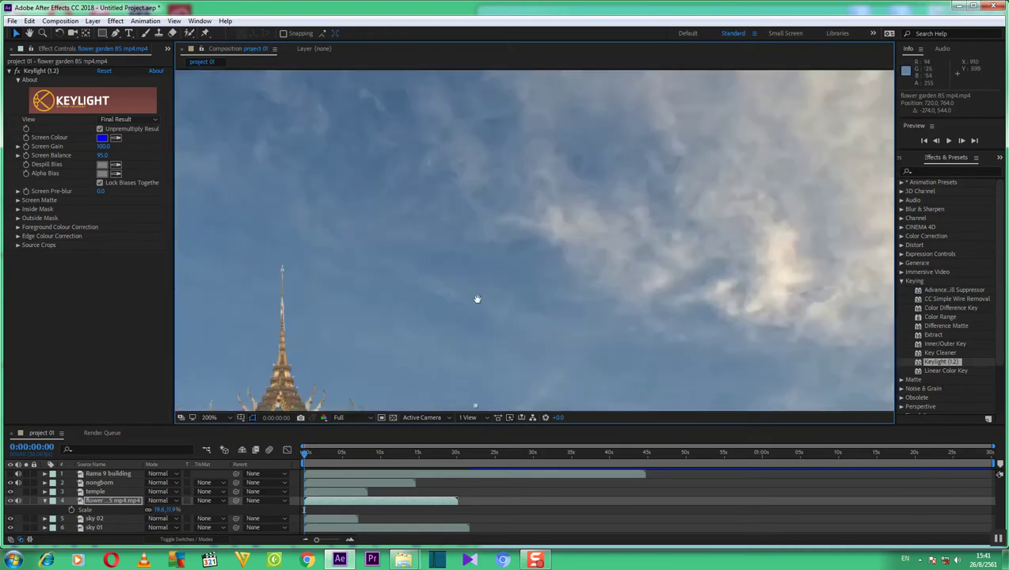
{"action": "left_click_drag", "start_coordinate": [391, 406], "coordinate": [536, 219]}
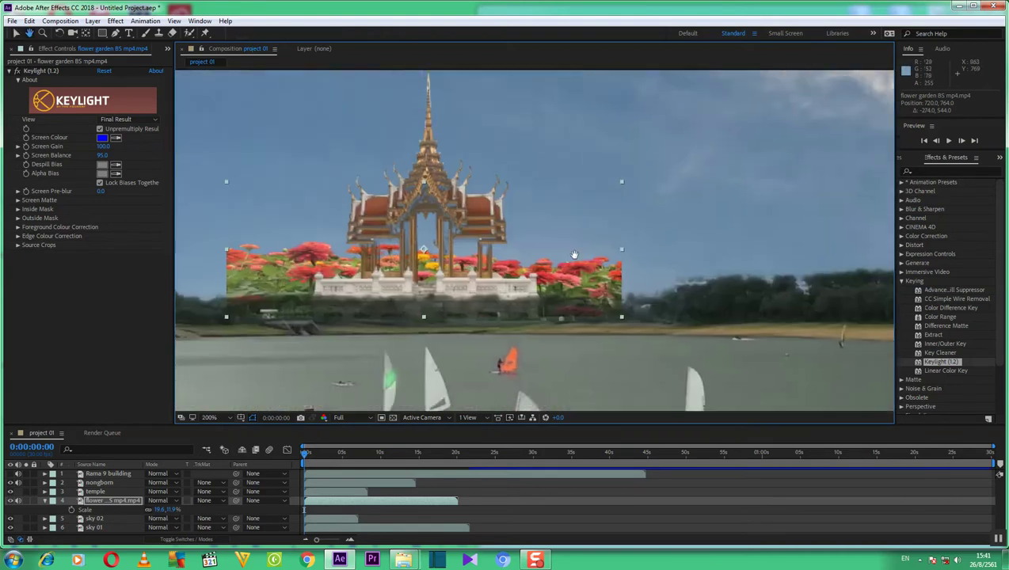
{"action": "scroll", "coordinate": [554, 214], "scroll_direction": "down", "scroll_amount": 4}
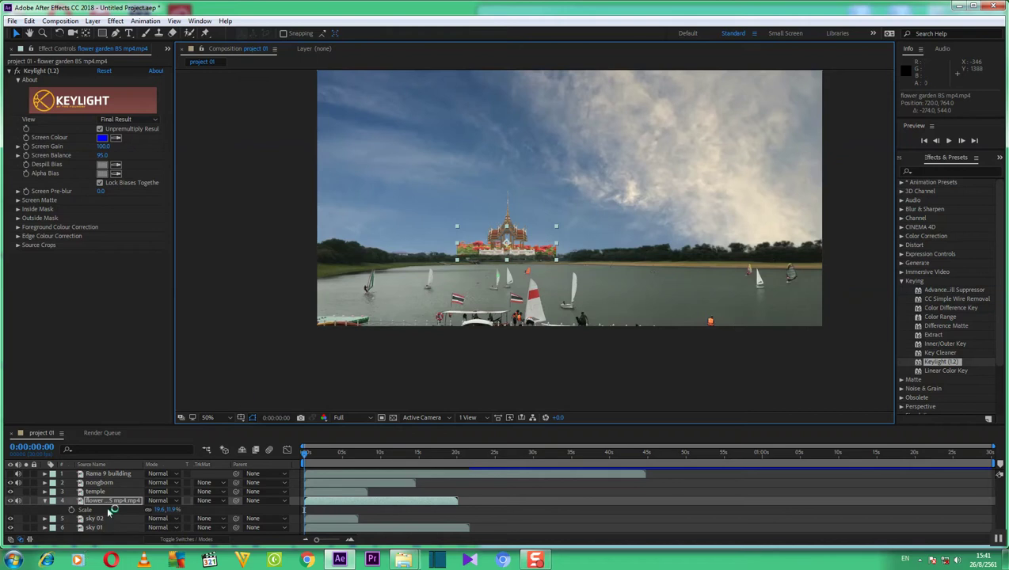
{"action": "left_click", "coordinate": [111, 502]}
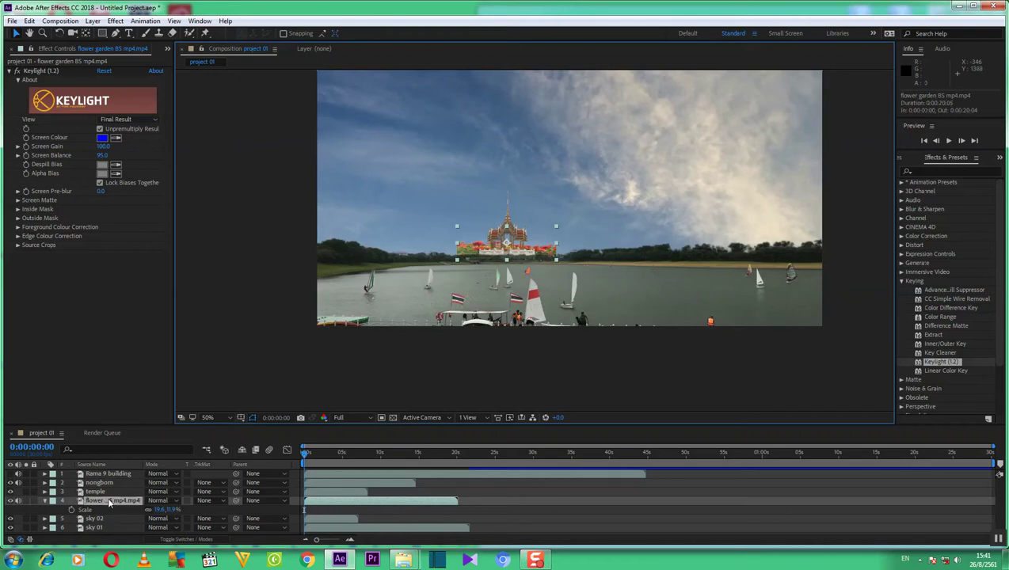
{"action": "left_click", "coordinate": [45, 502]}
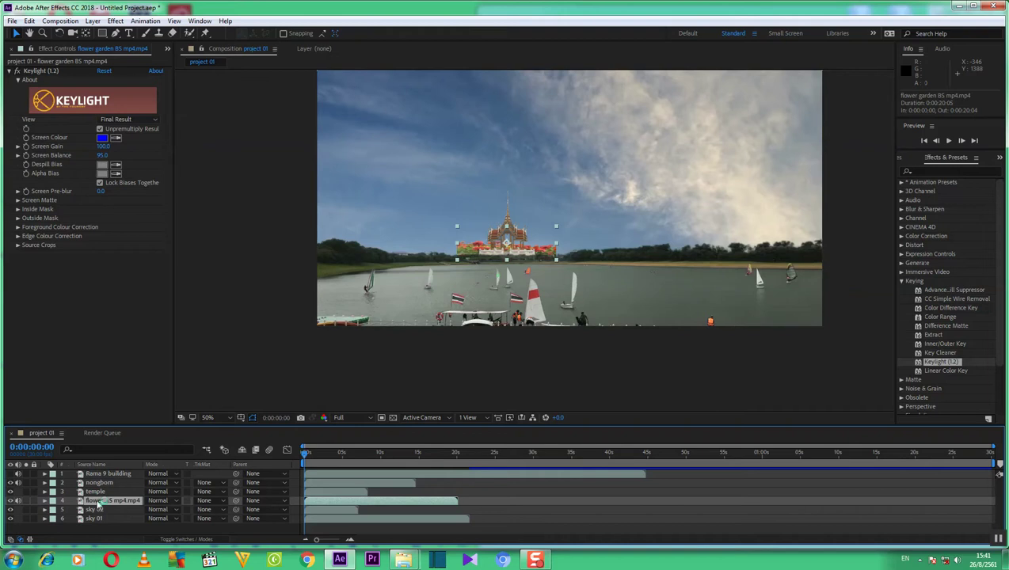
- Move flower garden to layer 2 above nongbom and lower it to position 724, 802
{"action": "left_click_drag", "start_coordinate": [103, 507], "coordinate": [104, 493]}
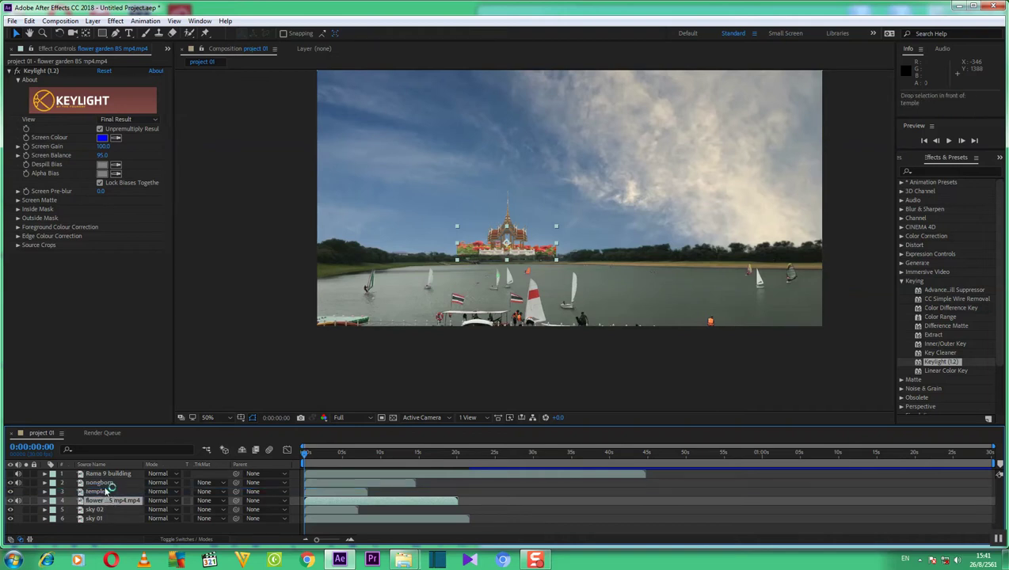
{"action": "left_click_drag", "start_coordinate": [104, 493], "coordinate": [104, 492]}
{"action": "left_click_drag", "start_coordinate": [508, 248], "coordinate": [508, 246]}
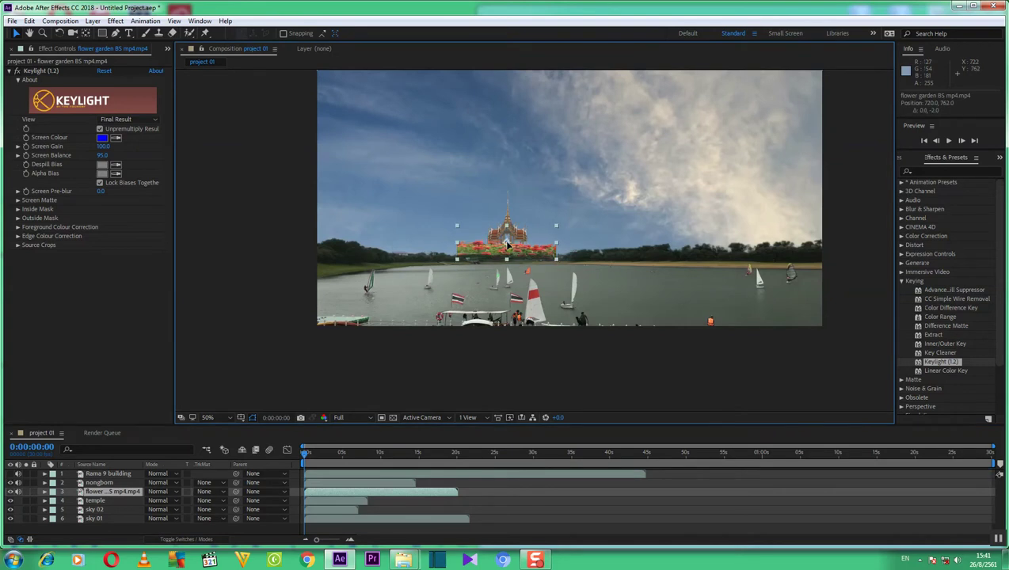
{"action": "left_click_drag", "start_coordinate": [508, 247], "coordinate": [508, 242]}
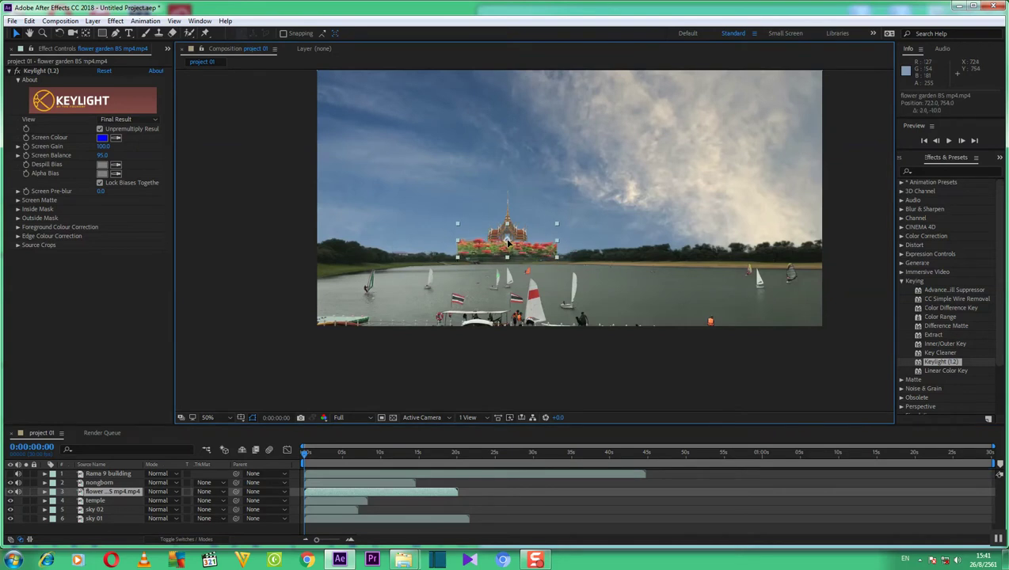
{"action": "left_click_drag", "start_coordinate": [101, 497], "coordinate": [104, 482]}
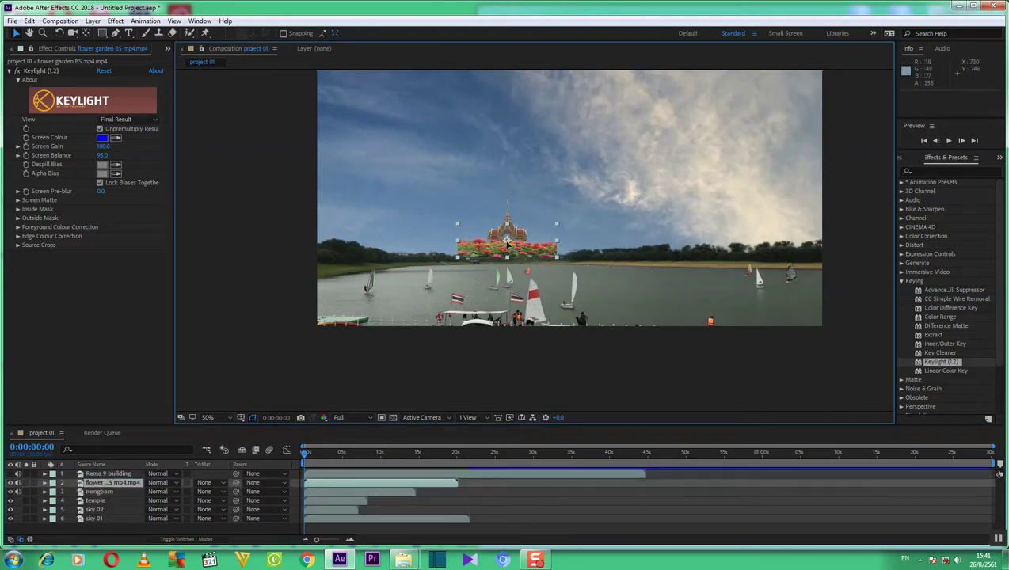
{"action": "left_click_drag", "start_coordinate": [508, 247], "coordinate": [507, 248]}
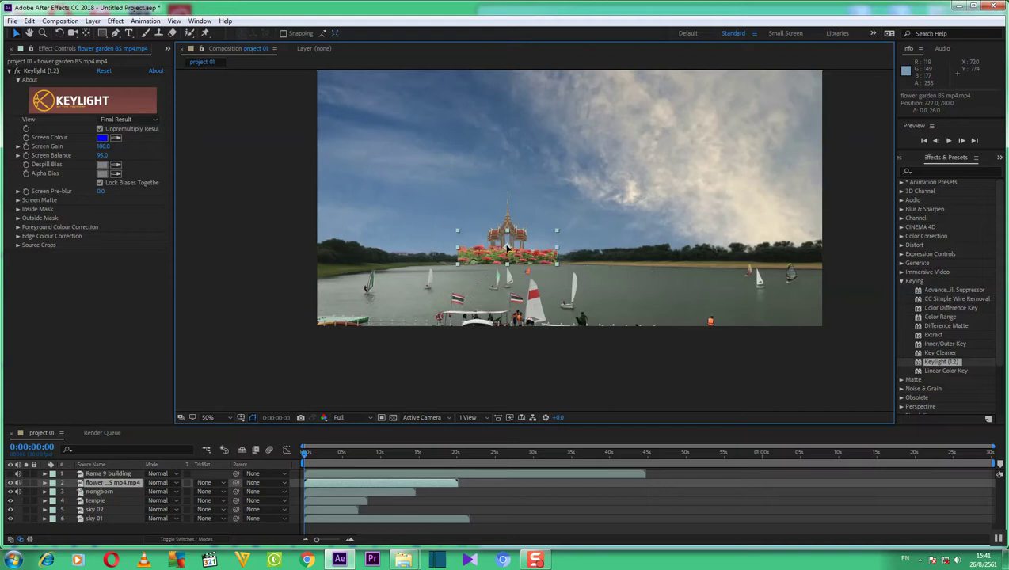
{"action": "key", "text": "Return"}
- Flatten the flower strip to about 20, 5% scale along the temple's base at 722, 816
{"action": "left_click_drag", "start_coordinate": [558, 231], "coordinate": [509, 255]}
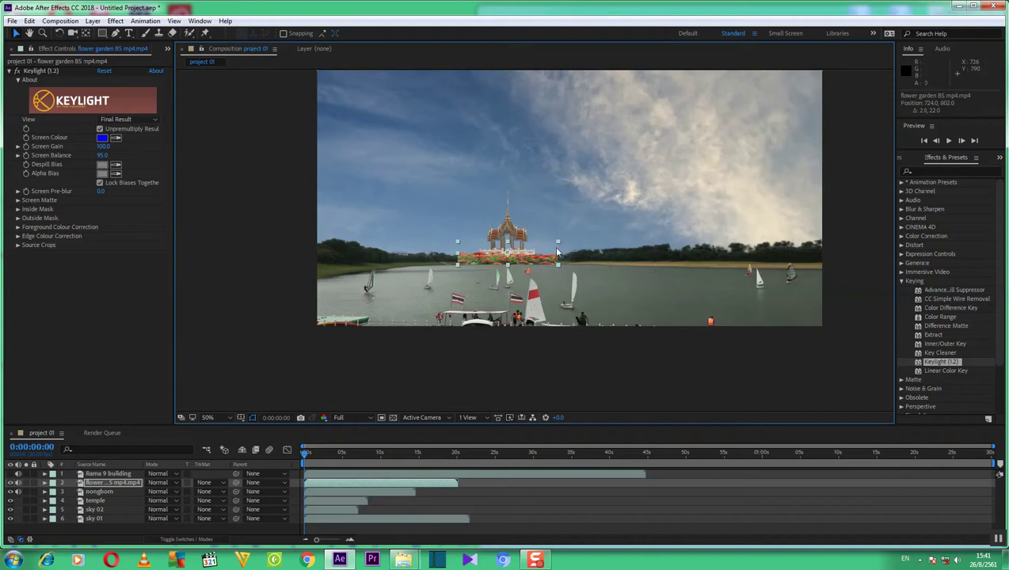
{"action": "mouse_move", "coordinate": [558, 240]}
{"action": "left_mouse_down"}
{"action": "mouse_move", "coordinate": [558, 248]}
{"action": "mouse_move", "coordinate": [513, 259]}
{"action": "left_mouse_up"}
{"action": "scroll", "coordinate": [578, 266], "scroll_direction": "up", "scroll_amount": 2}
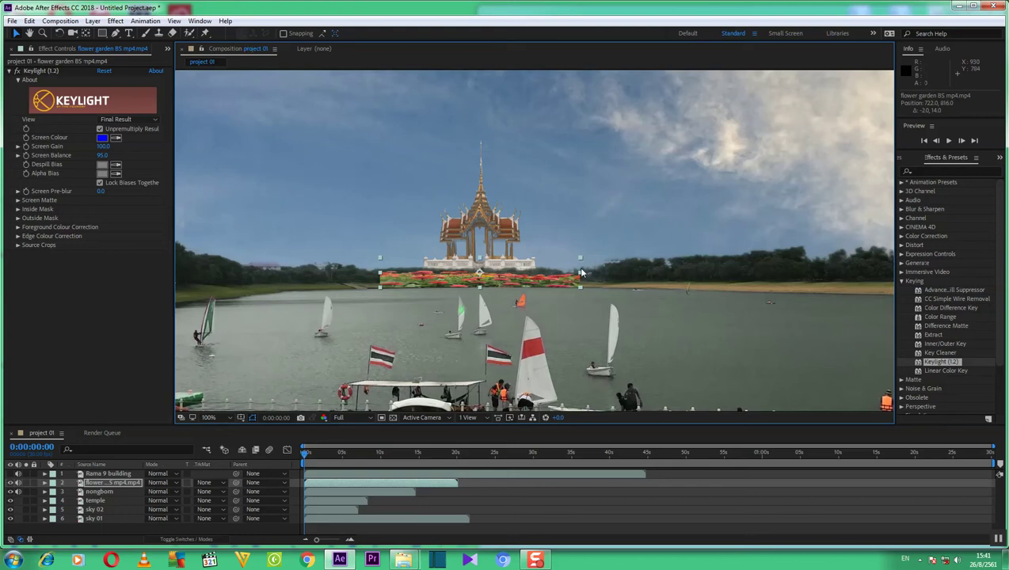
{"action": "scroll", "coordinate": [583, 271], "scroll_direction": "up", "scroll_amount": 2}
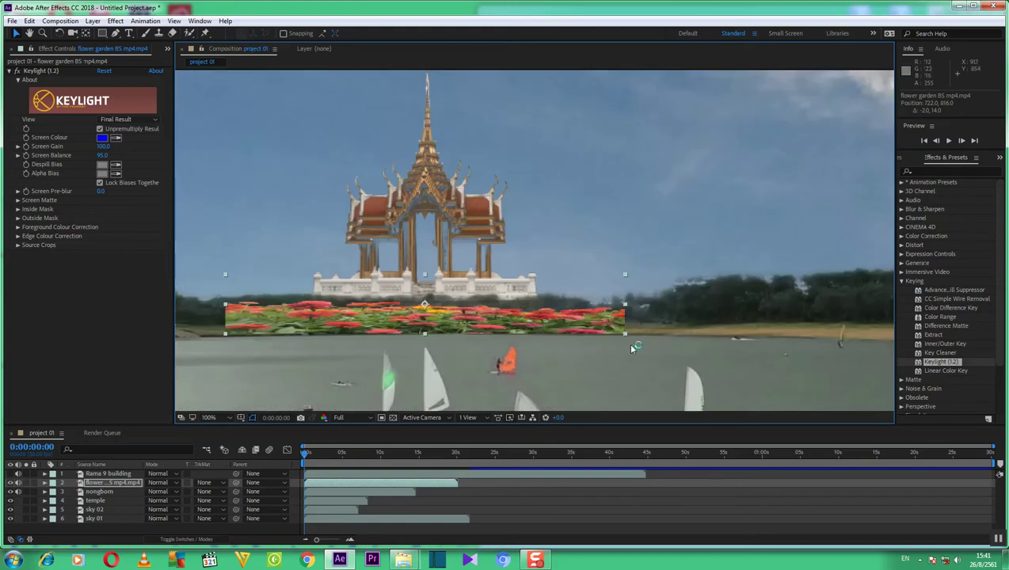
{"action": "scroll", "coordinate": [630, 345], "scroll_direction": "down", "scroll_amount": 2}
{"action": "scroll", "coordinate": [630, 345], "scroll_direction": "up", "scroll_amount": 2}
{"action": "scroll", "coordinate": [632, 348], "scroll_direction": "down", "scroll_amount": 2}
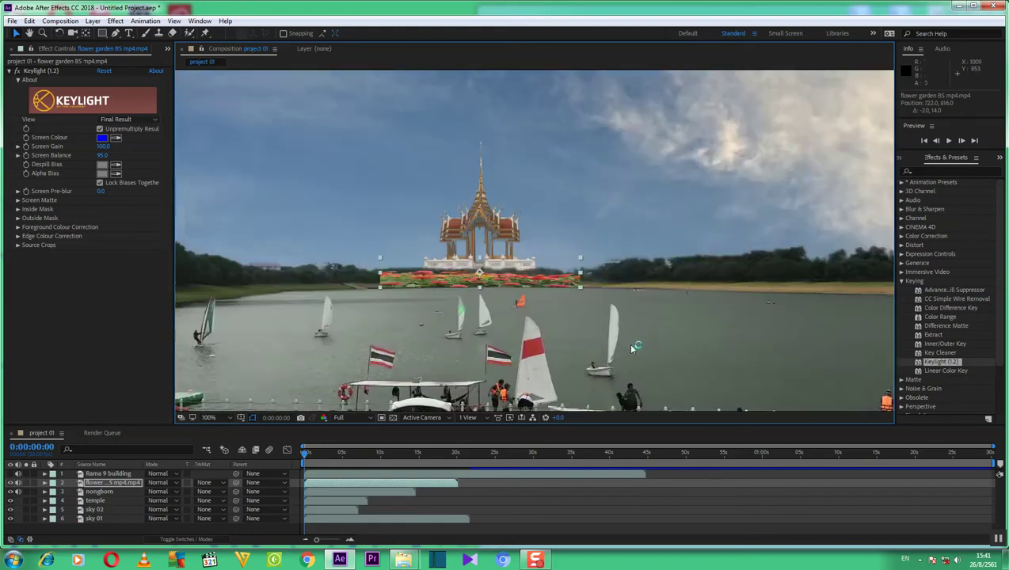
{"action": "scroll", "coordinate": [632, 348], "scroll_direction": "up", "scroll_amount": 2}
{"action": "scroll", "coordinate": [630, 345], "scroll_direction": "down", "scroll_amount": 2}
{"action": "scroll", "coordinate": [630, 346], "scroll_direction": "down", "scroll_amount": 2}
{"action": "scroll", "coordinate": [630, 349], "scroll_direction": "up", "scroll_amount": 2}
{"action": "scroll", "coordinate": [630, 350], "scroll_direction": "down", "scroll_amount": 2}
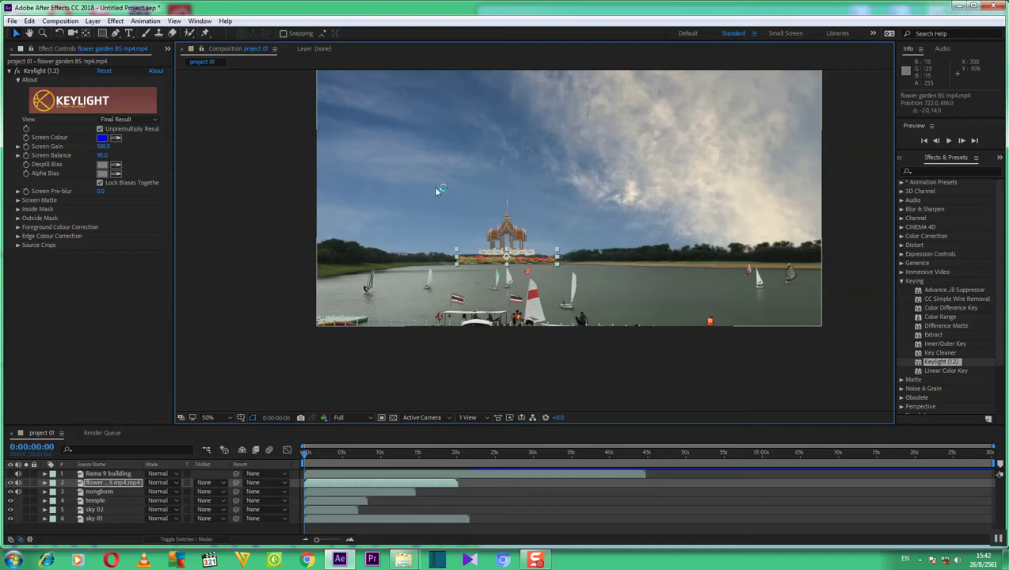
- Toggle the viewer between 100% and 50%, pan the composition, and select the flower garden 85 mp4 layer
{"action": "left_click", "coordinate": [111, 474]}
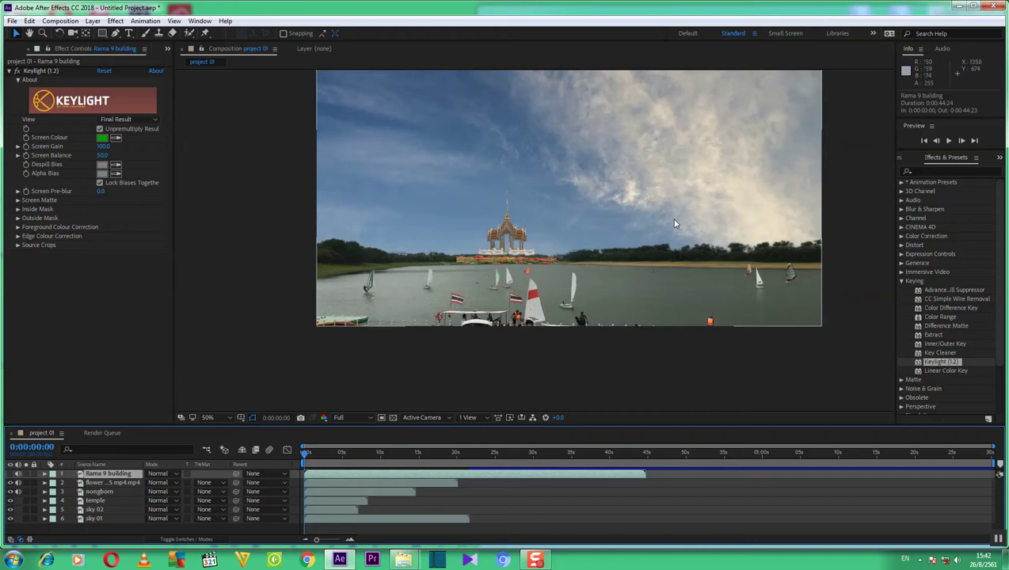
{"action": "key", "text": "period"}
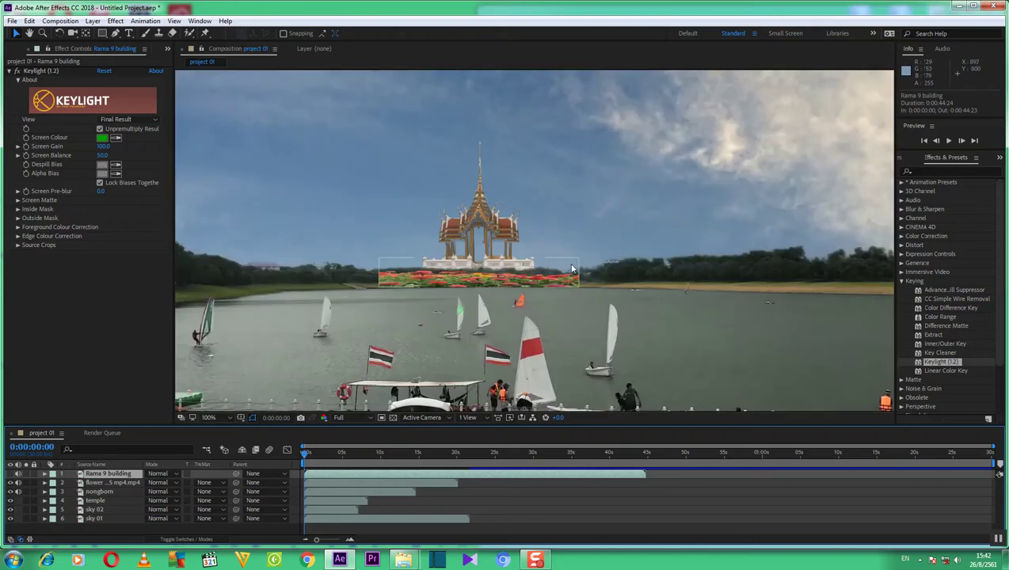
{"action": "key", "text": "comma"}
{"action": "key", "text": "h"}
{"action": "left_click_drag", "start_coordinate": [578, 216], "coordinate": [544, 262]}
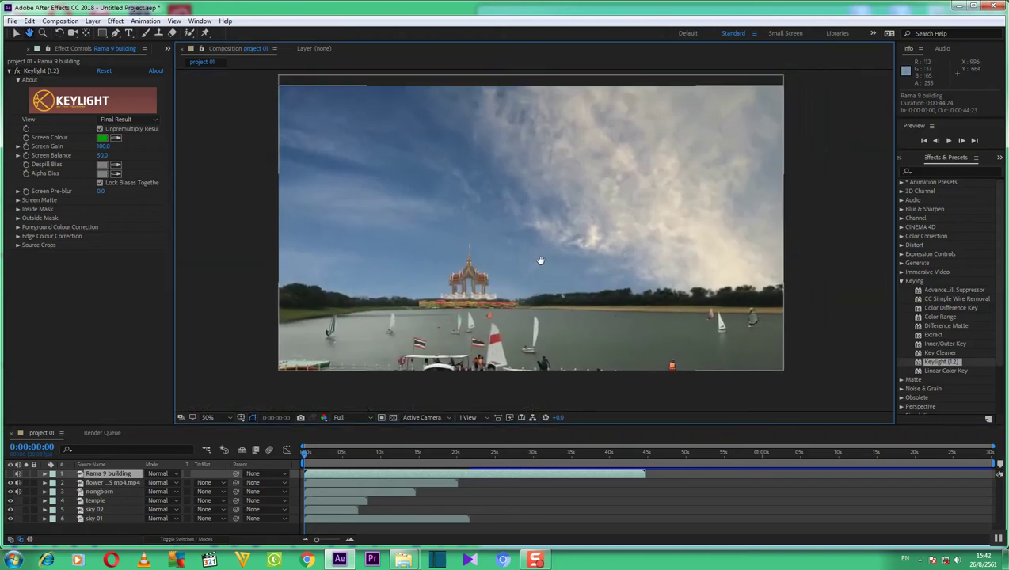
{"action": "key", "text": "v"}
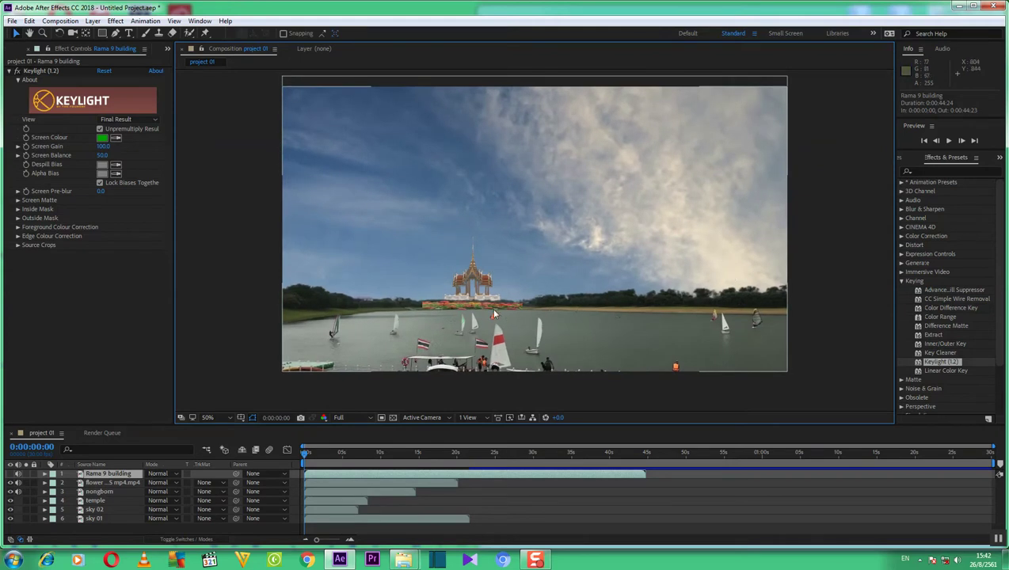
{"action": "left_click", "coordinate": [103, 483]}
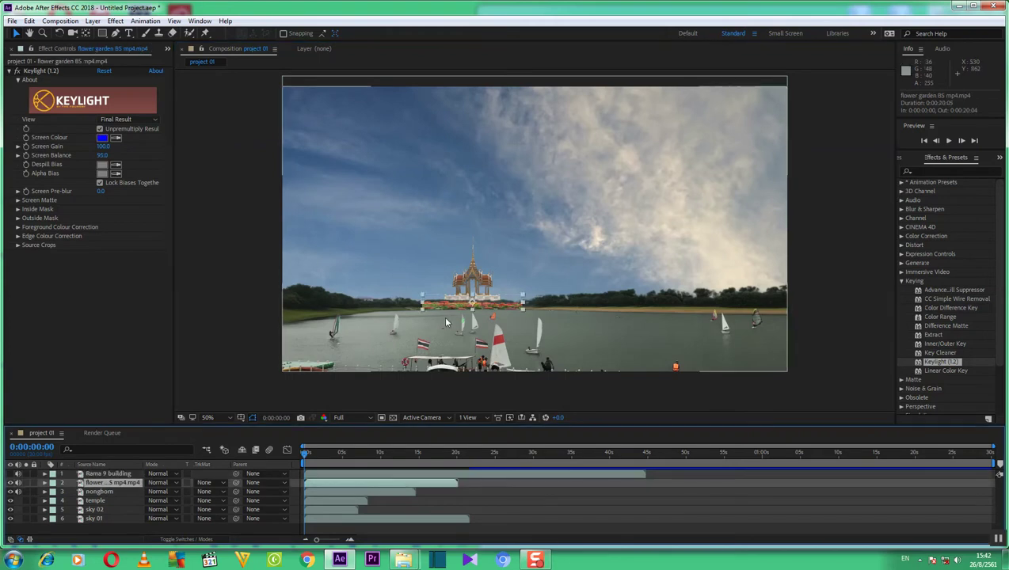
- Shift the flower garden right, widen it, and drop it to the frame's bottom at about 50, 33%
{"action": "left_click", "coordinate": [473, 303]}
{"action": "left_click_drag", "start_coordinate": [474, 304], "coordinate": [677, 308]}
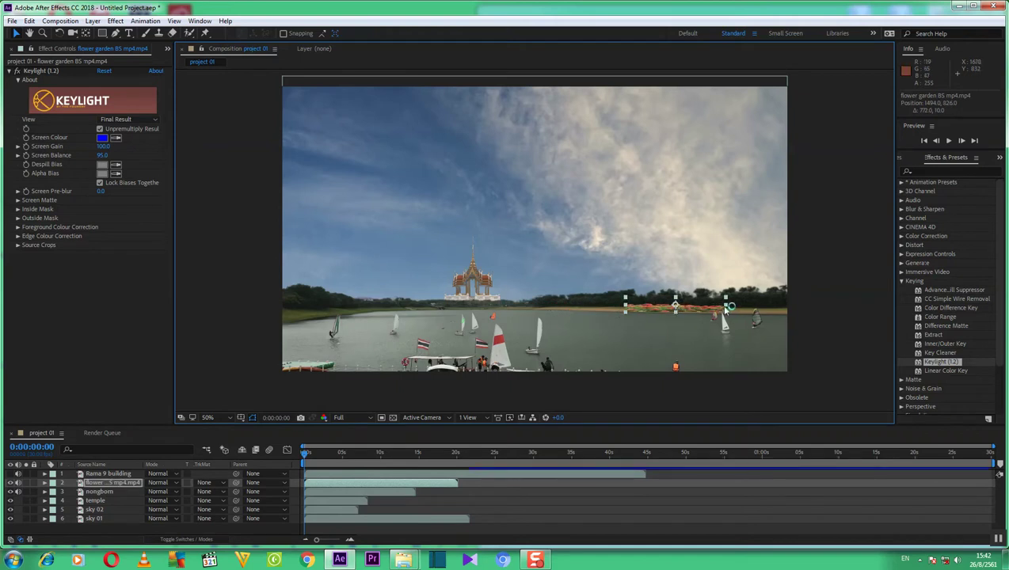
{"action": "left_click_drag", "start_coordinate": [727, 307], "coordinate": [786, 312]}
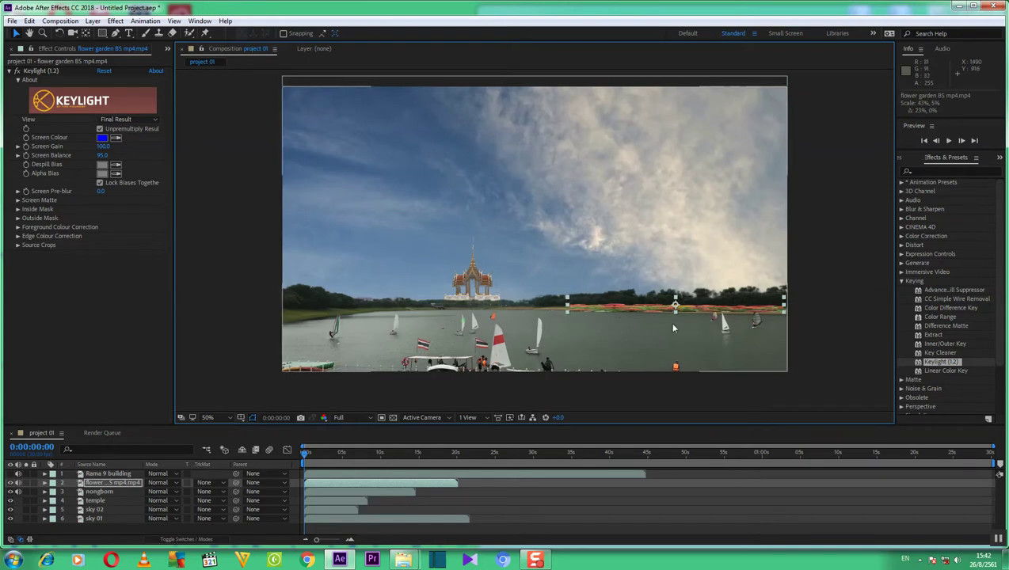
{"action": "left_click_drag", "start_coordinate": [675, 307], "coordinate": [669, 310]}
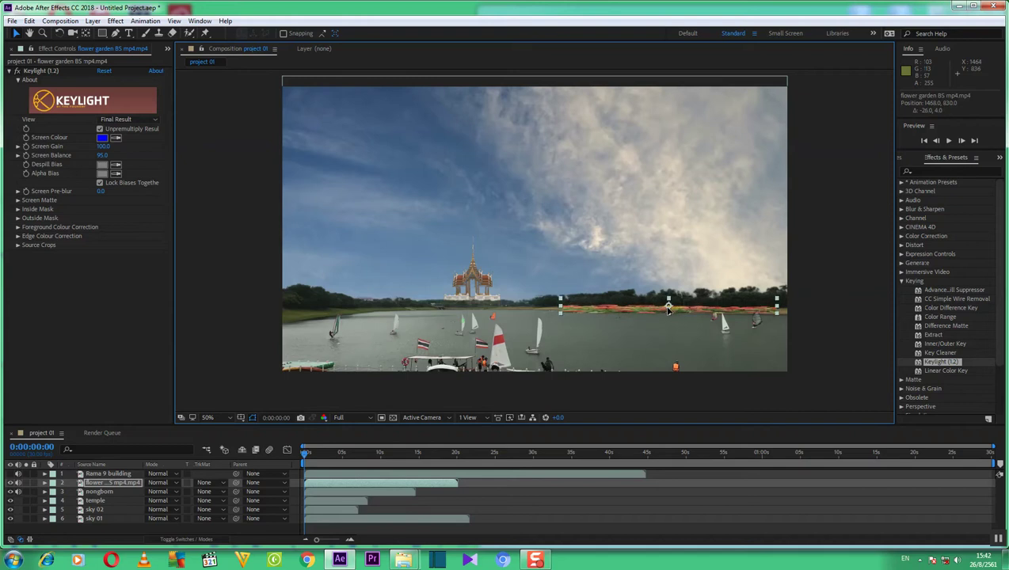
{"action": "left_click_drag", "start_coordinate": [669, 310], "coordinate": [671, 303]}
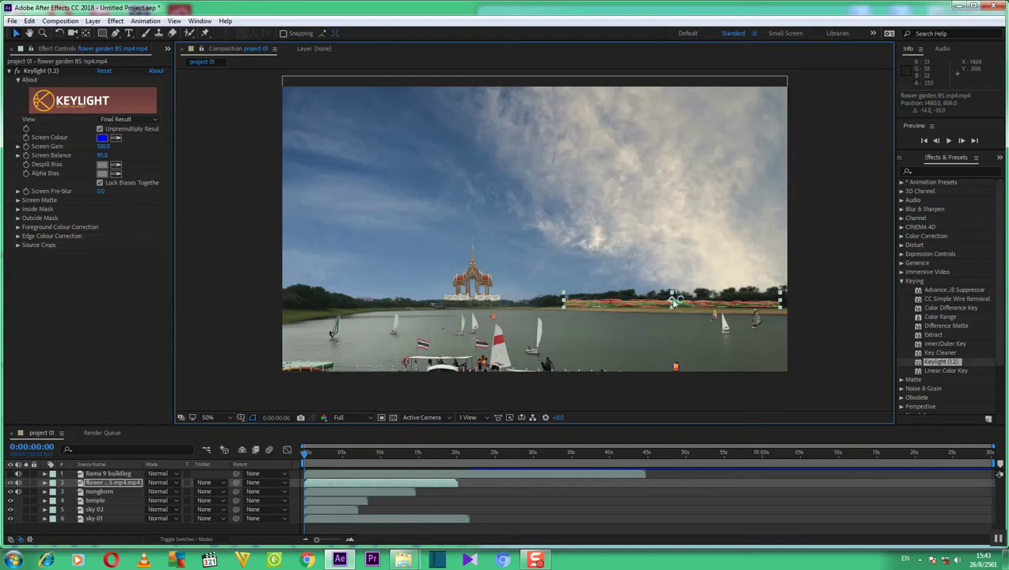
{"action": "mouse_move", "coordinate": [672, 301]}
{"action": "left_mouse_down"}
{"action": "mouse_move", "coordinate": [512, 347]}
{"action": "mouse_move", "coordinate": [608, 360]}
{"action": "mouse_move", "coordinate": [621, 312]}
{"action": "left_mouse_up"}
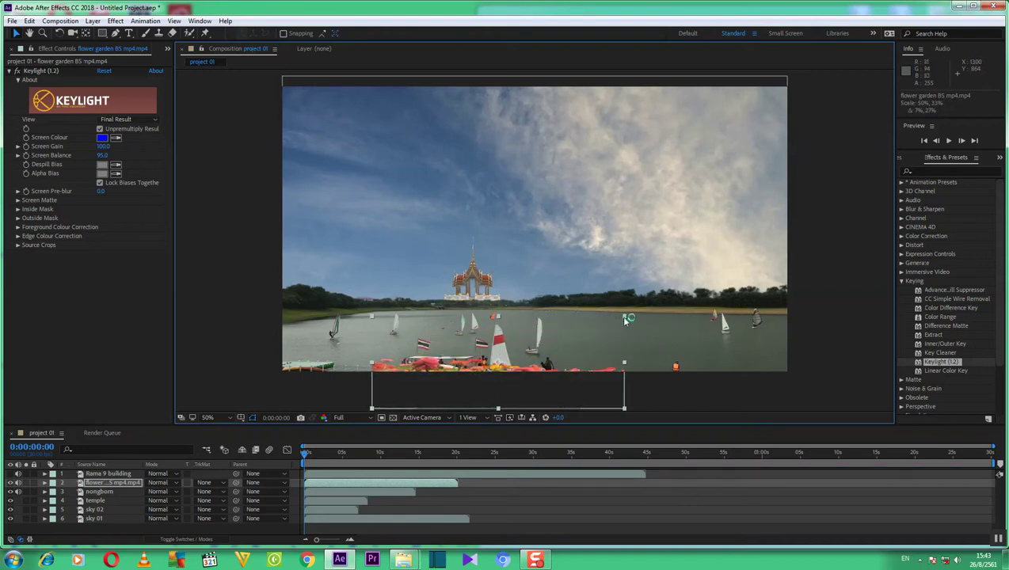
- Stretch the flower garden wider across the frame and flatten it into a foreground strip
{"action": "left_click_drag", "start_coordinate": [499, 366], "coordinate": [503, 342]}
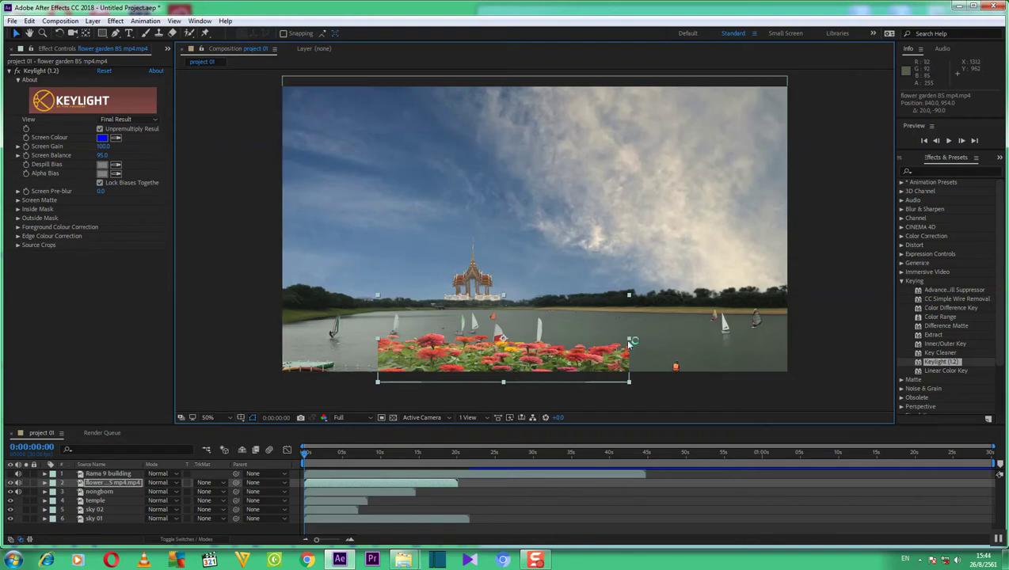
{"action": "mouse_move", "coordinate": [630, 339]}
{"action": "left_mouse_down"}
{"action": "mouse_move", "coordinate": [799, 345]}
{"action": "mouse_move", "coordinate": [789, 355]}
{"action": "left_mouse_up"}
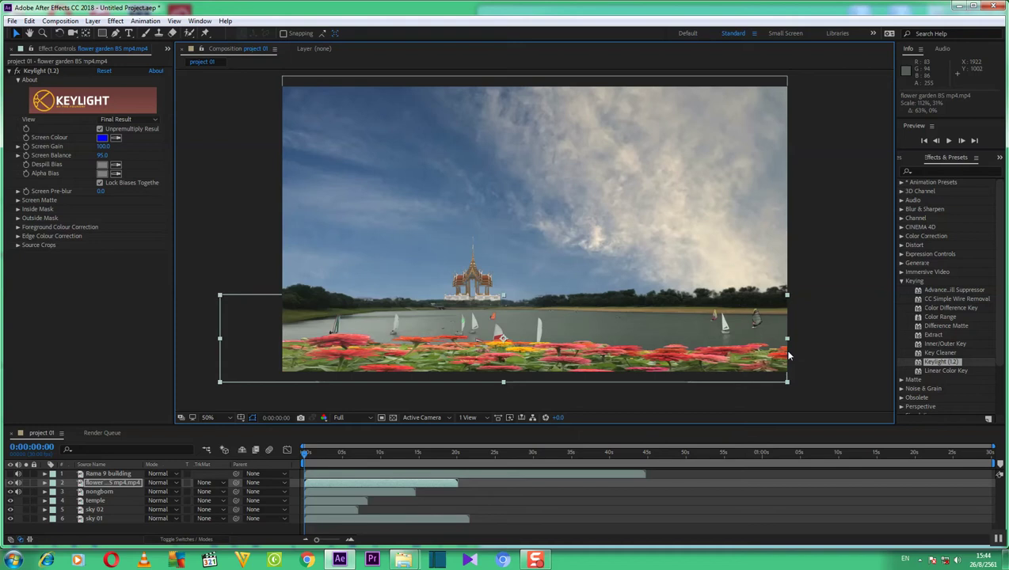
{"action": "left_click_drag", "start_coordinate": [789, 355], "coordinate": [787, 353]}
{"action": "left_click_drag", "start_coordinate": [502, 296], "coordinate": [504, 302]}
{"action": "left_click_drag", "start_coordinate": [504, 338], "coordinate": [504, 352]}
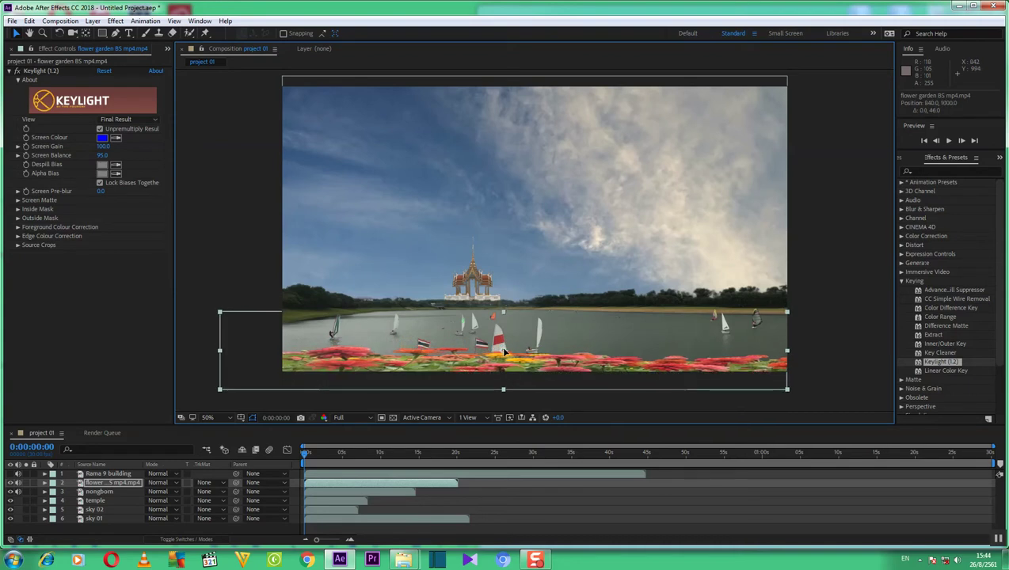
{"action": "left_click_drag", "start_coordinate": [504, 352], "coordinate": [504, 350]}
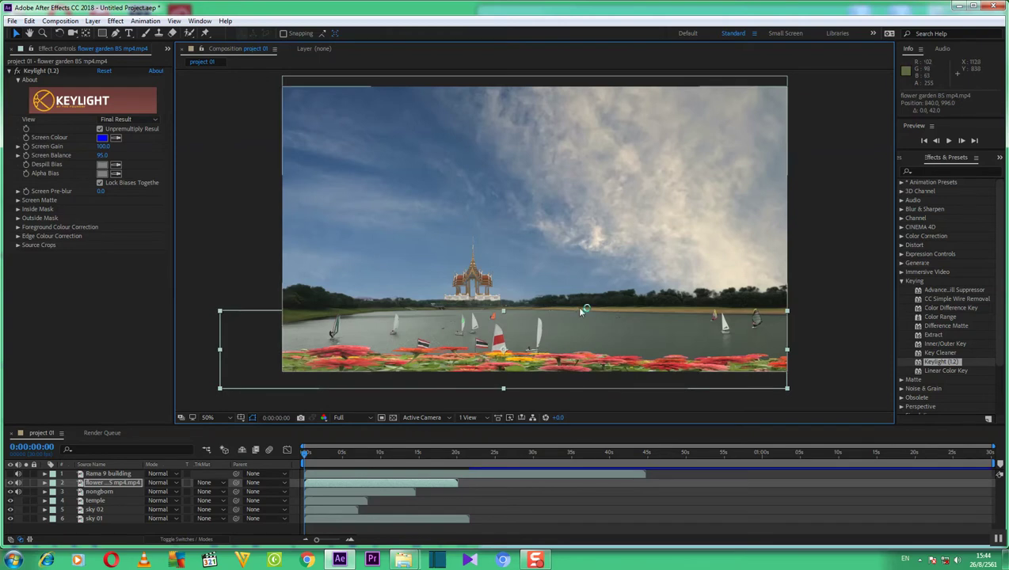
- Check the strip's extent at two viewer zoom levels, fine-tune its height, and start a preview
{"action": "key", "text": "comma"}
{"action": "key", "text": "comma"}
{"action": "key", "text": "period"}
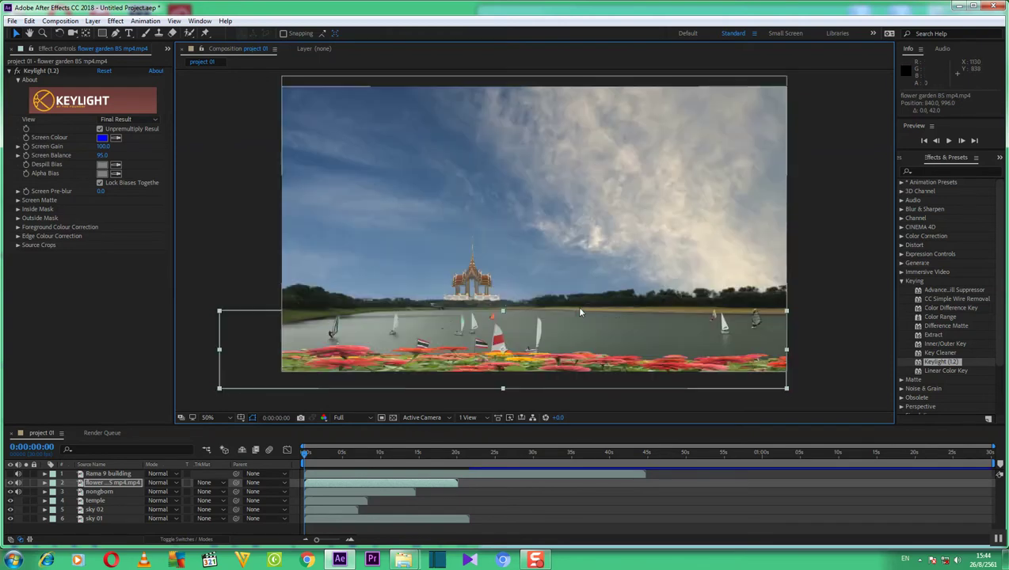
{"action": "key", "text": "comma"}
{"action": "key", "text": "period"}
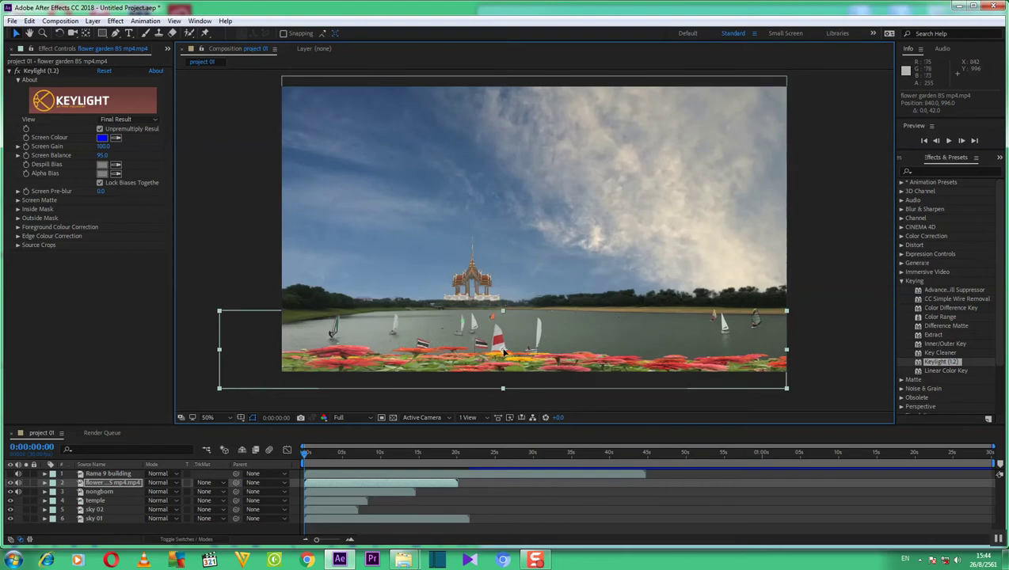
{"action": "left_click_drag", "start_coordinate": [503, 354], "coordinate": [504, 358]}
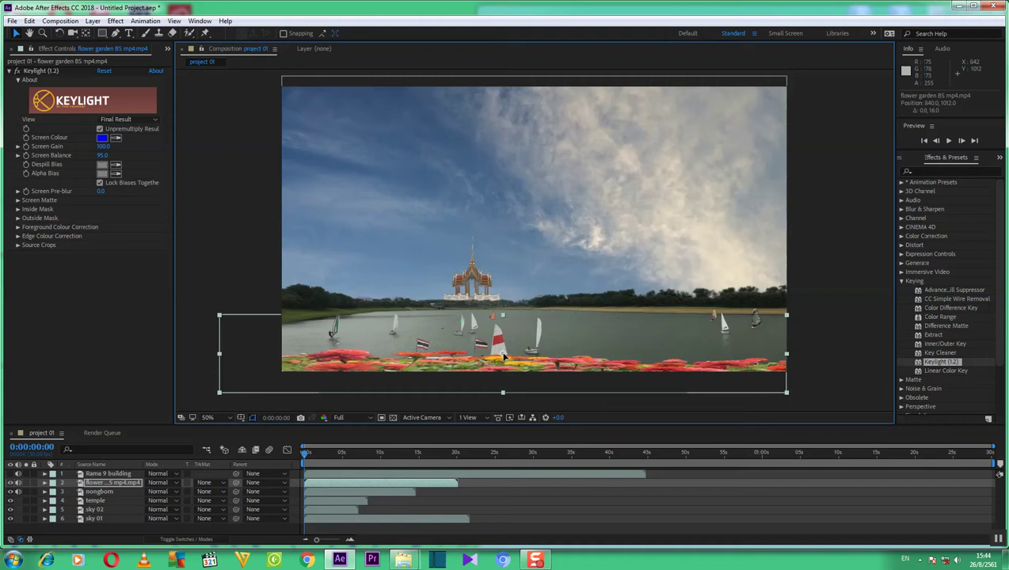
{"action": "left_click_drag", "start_coordinate": [503, 354], "coordinate": [505, 353]}
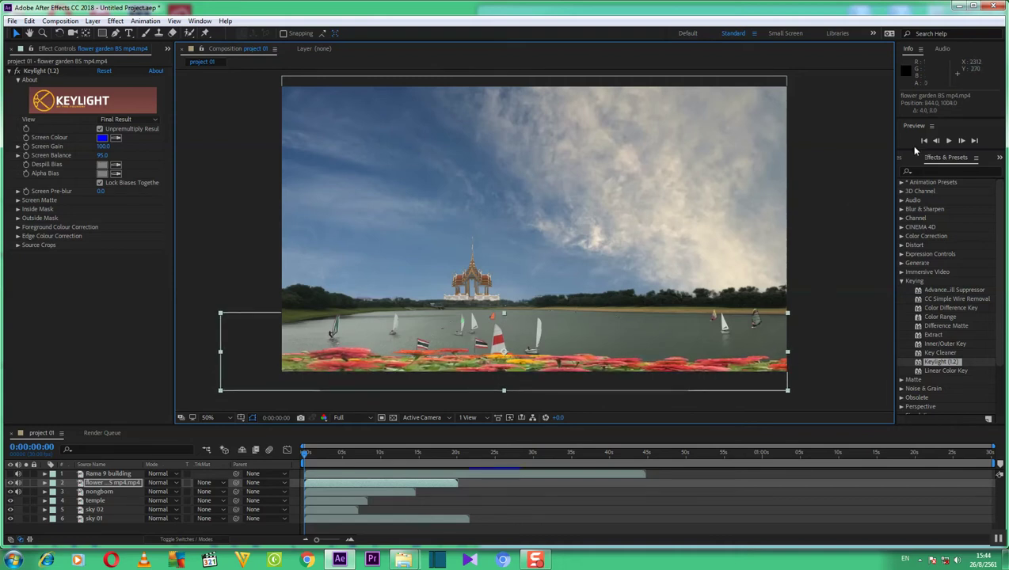
{"action": "left_click", "coordinate": [949, 140]}
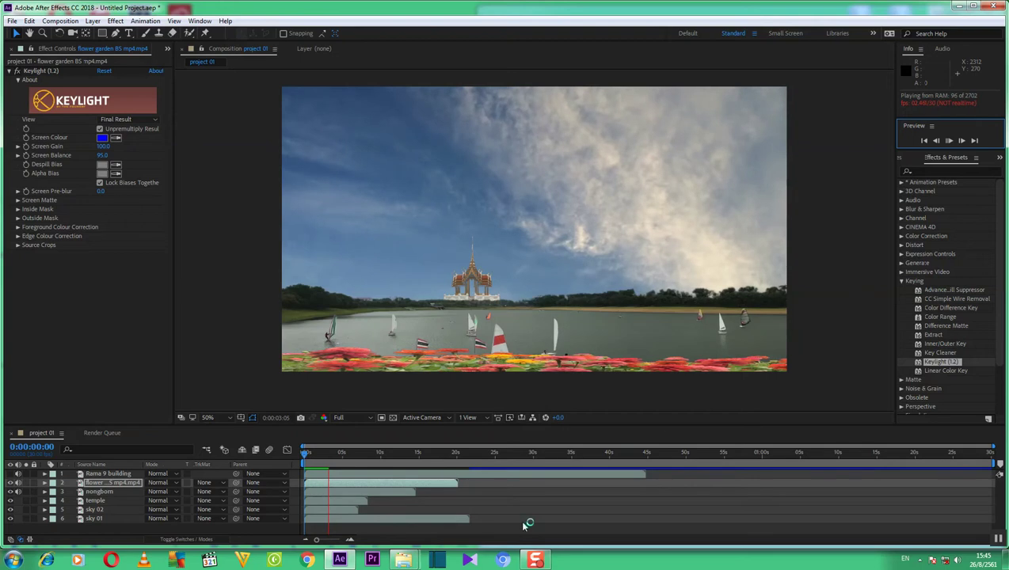
{"action": "key", "text": "space"}
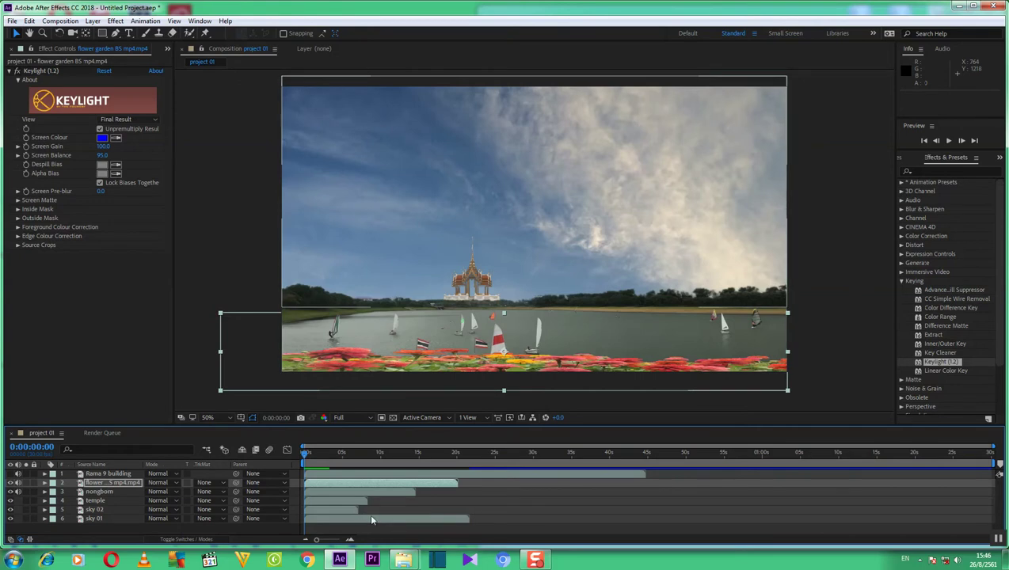
- Delay sky 01 to start at 0:00:07:03 and set the time to 0:00:06:29 to check it
{"action": "left_click_drag", "start_coordinate": [366, 521], "coordinate": [420, 522]}
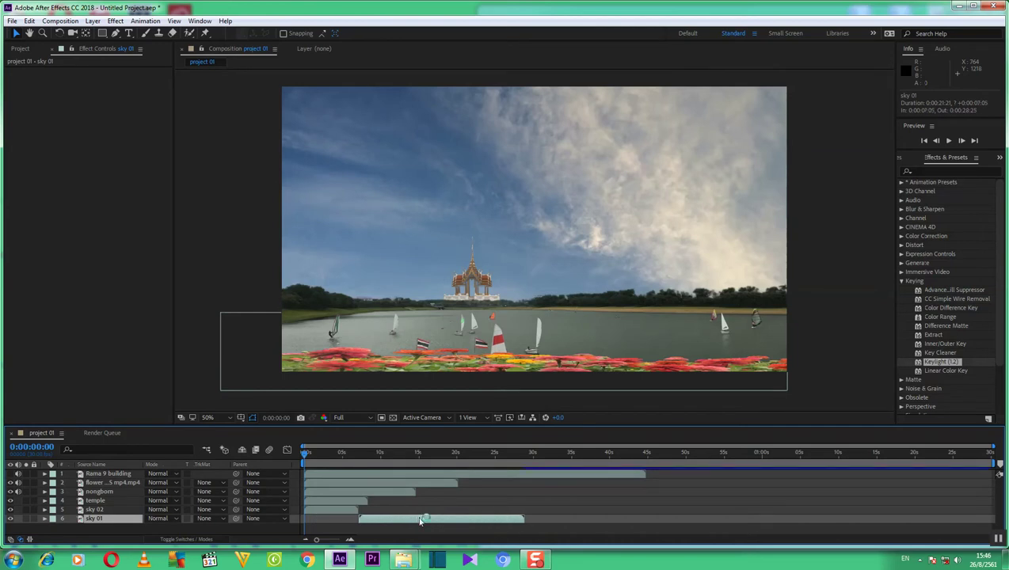
{"action": "left_click_drag", "start_coordinate": [419, 522], "coordinate": [420, 523]}
{"action": "left_click_drag", "start_coordinate": [306, 457], "coordinate": [357, 465]}
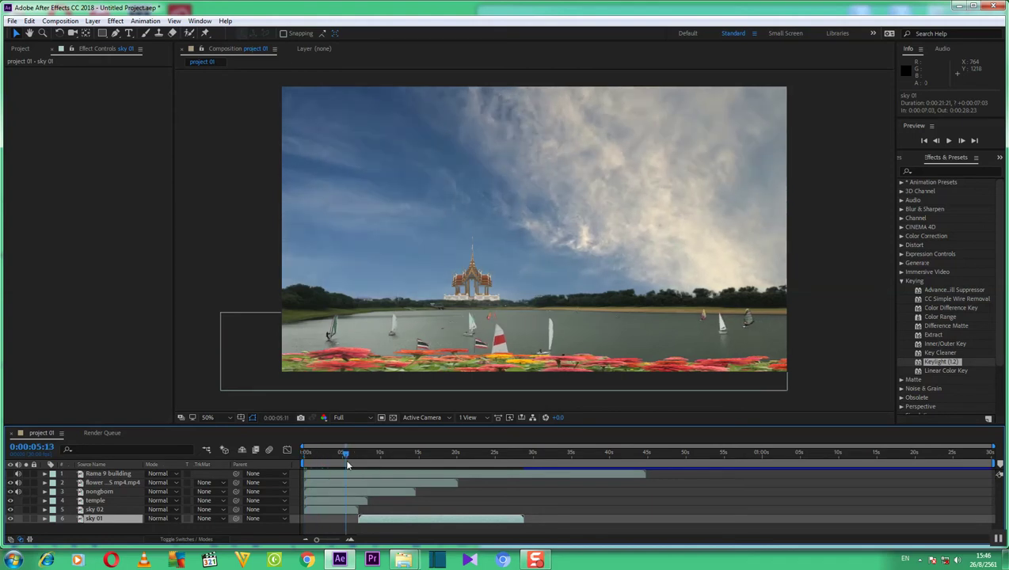
{"action": "mouse_move", "coordinate": [356, 465]}
{"action": "left_mouse_down"}
{"action": "mouse_move", "coordinate": [343, 475]}
{"action": "mouse_move", "coordinate": [358, 479]}
{"action": "left_mouse_up"}
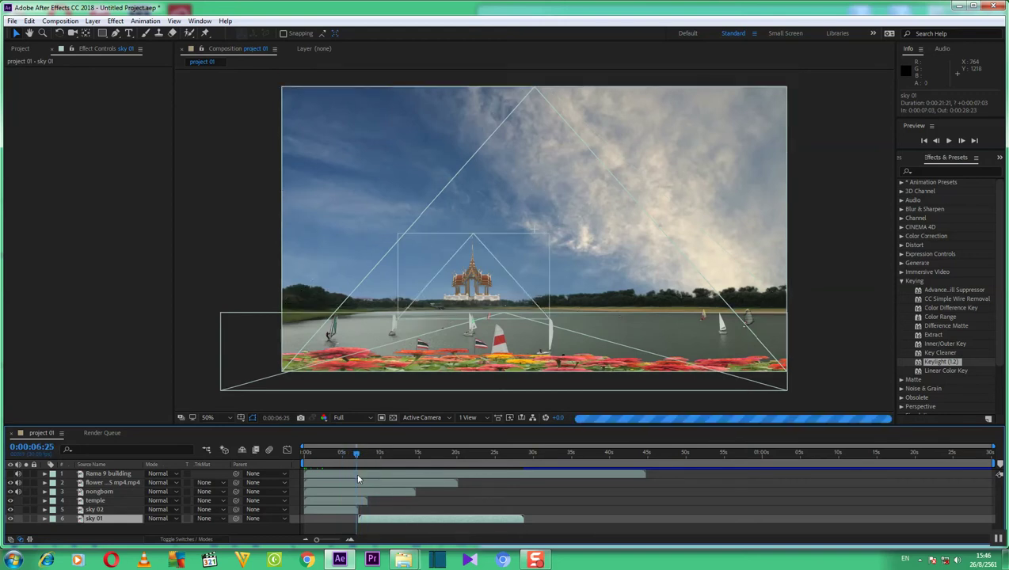
{"action": "left_click_drag", "start_coordinate": [358, 479], "coordinate": [360, 479]}
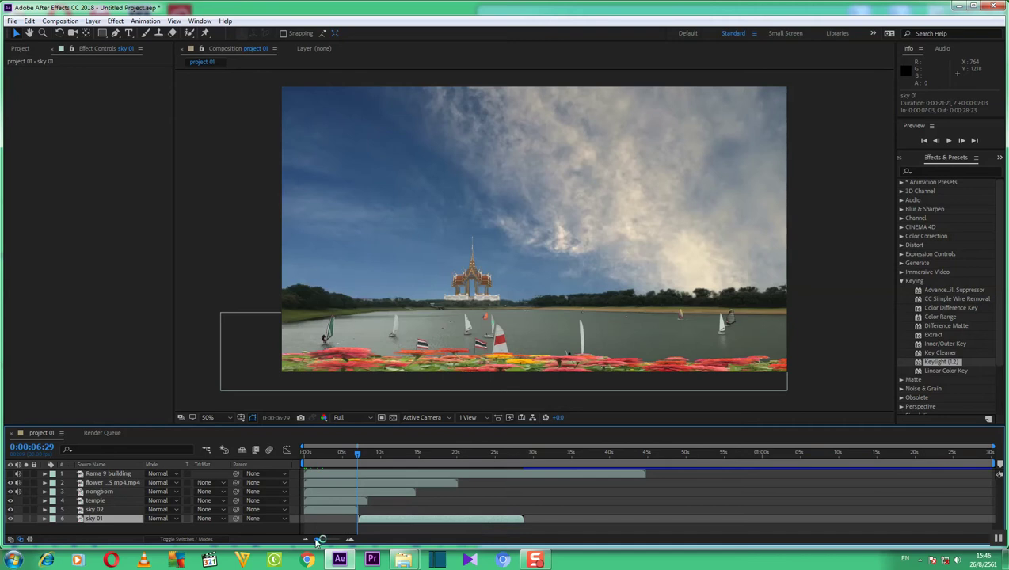
- Review the sky across the timeline, then shift the nongbom clip to start later
{"action": "left_click_drag", "start_coordinate": [318, 541], "coordinate": [343, 546]}
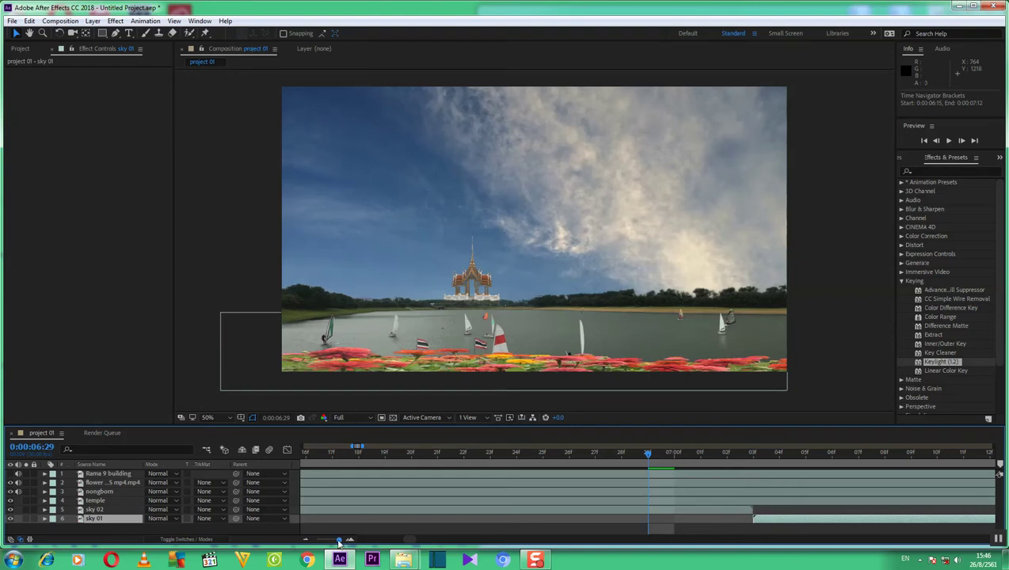
{"action": "left_click", "coordinate": [305, 540]}
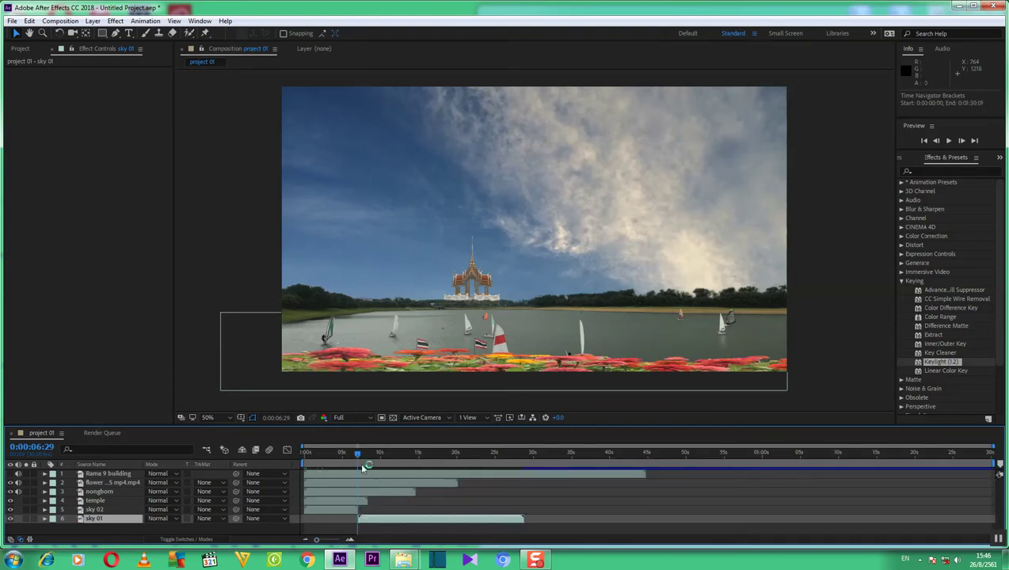
{"action": "left_click_drag", "start_coordinate": [359, 457], "coordinate": [523, 472]}
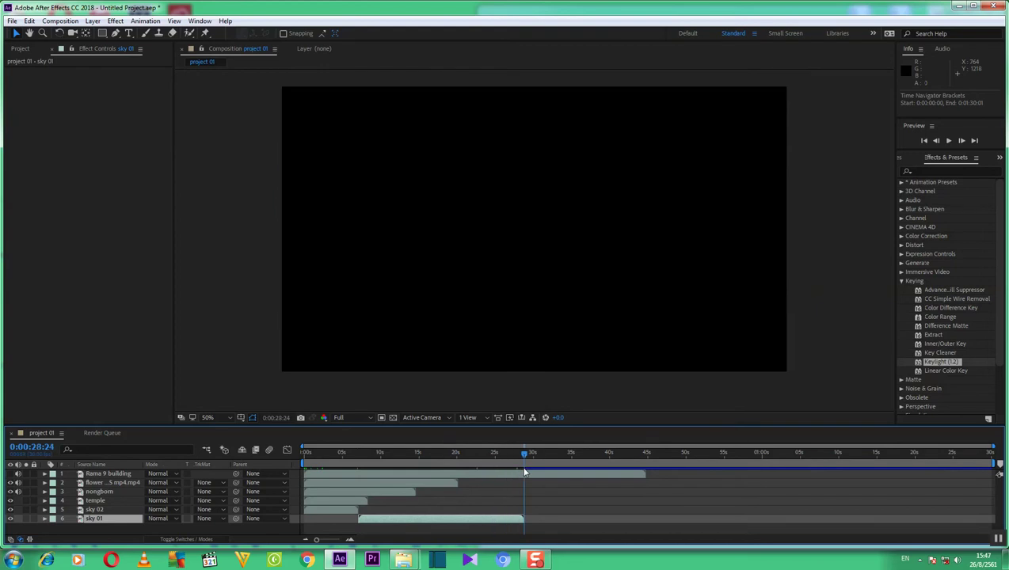
{"action": "mouse_move", "coordinate": [525, 471]}
{"action": "left_mouse_down"}
{"action": "mouse_move", "coordinate": [331, 474]}
{"action": "mouse_move", "coordinate": [365, 473]}
{"action": "left_mouse_up"}
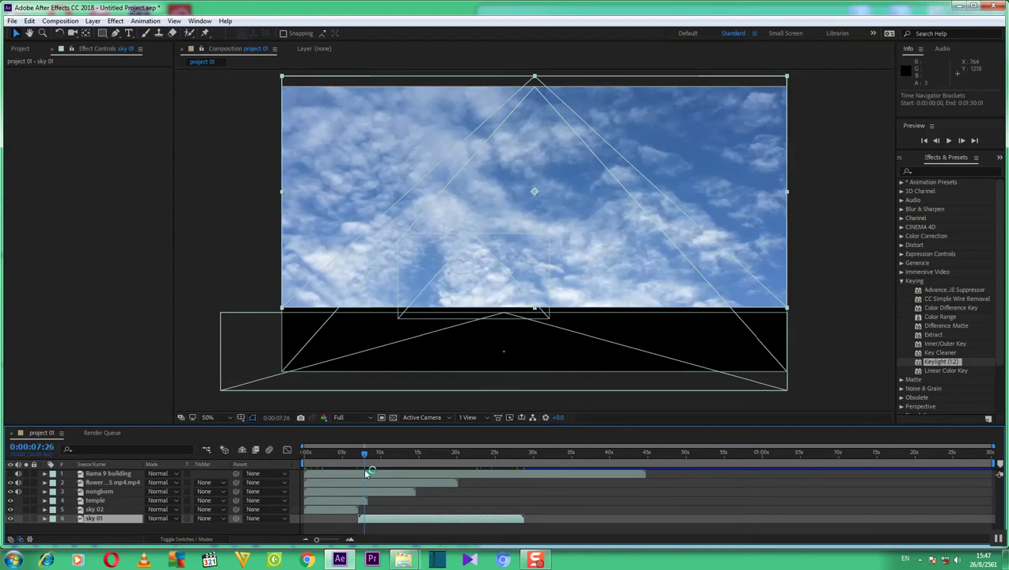
{"action": "mouse_move", "coordinate": [365, 473]}
{"action": "left_mouse_down"}
{"action": "mouse_move", "coordinate": [377, 473]}
{"action": "mouse_move", "coordinate": [334, 474]}
{"action": "mouse_move", "coordinate": [367, 469]}
{"action": "mouse_move", "coordinate": [353, 489]}
{"action": "left_mouse_up"}
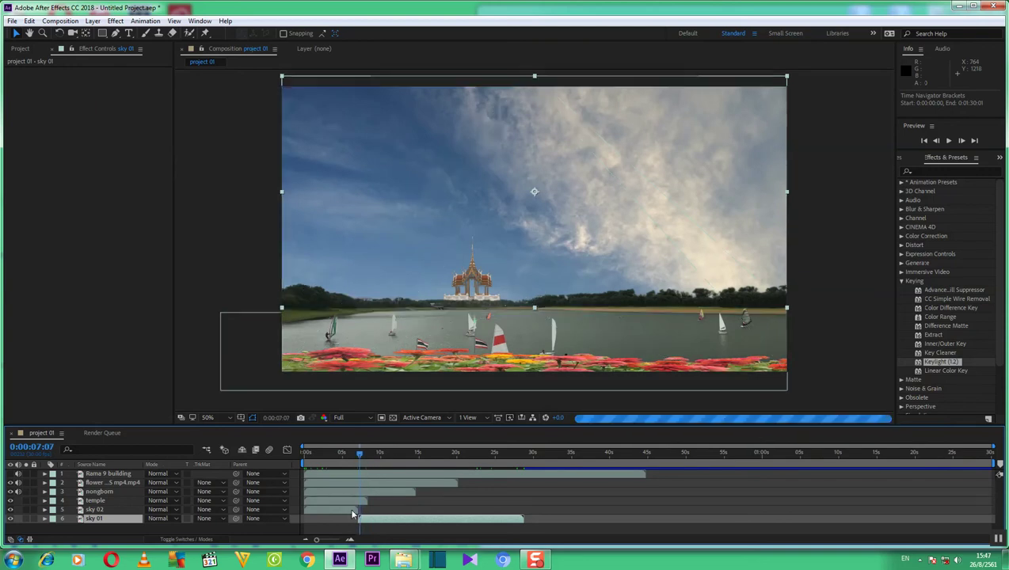
{"action": "left_click_drag", "start_coordinate": [372, 494], "coordinate": [435, 498]}
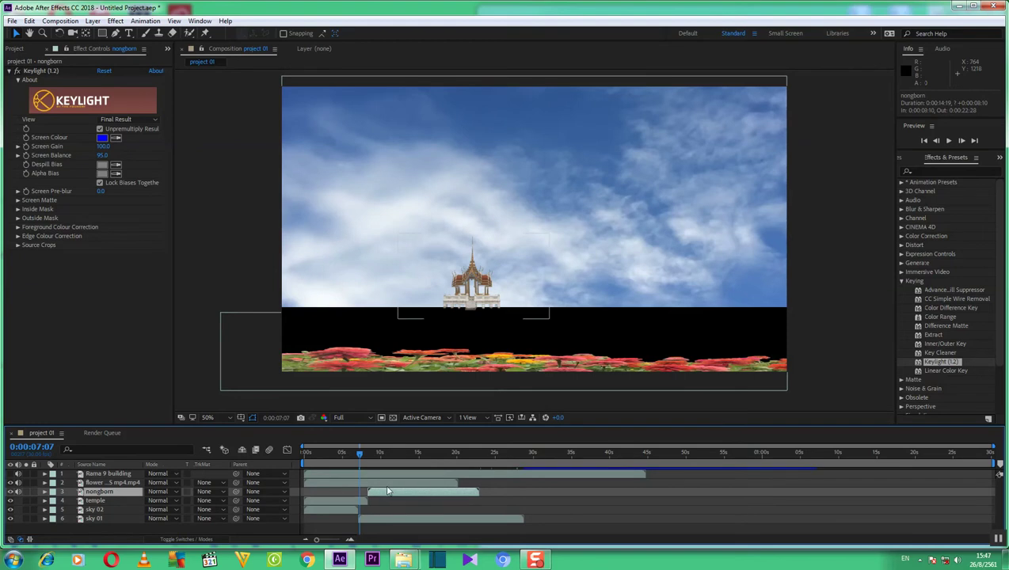
- Scrub around eight seconds, zooming the timeline, to find where the lake frame turns black
{"action": "left_click_drag", "start_coordinate": [362, 457], "coordinate": [368, 457]}
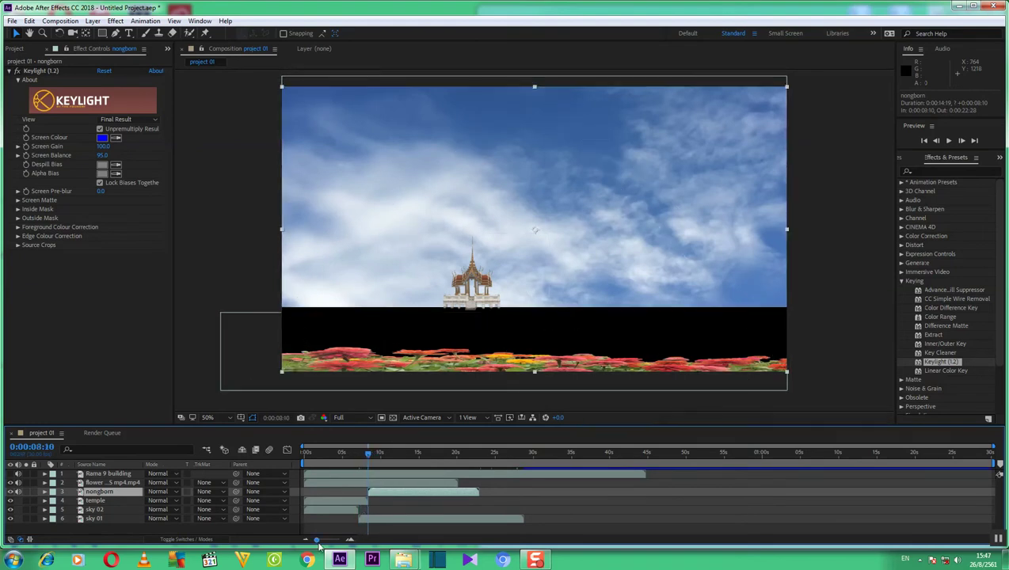
{"action": "left_click_drag", "start_coordinate": [318, 541], "coordinate": [342, 549]}
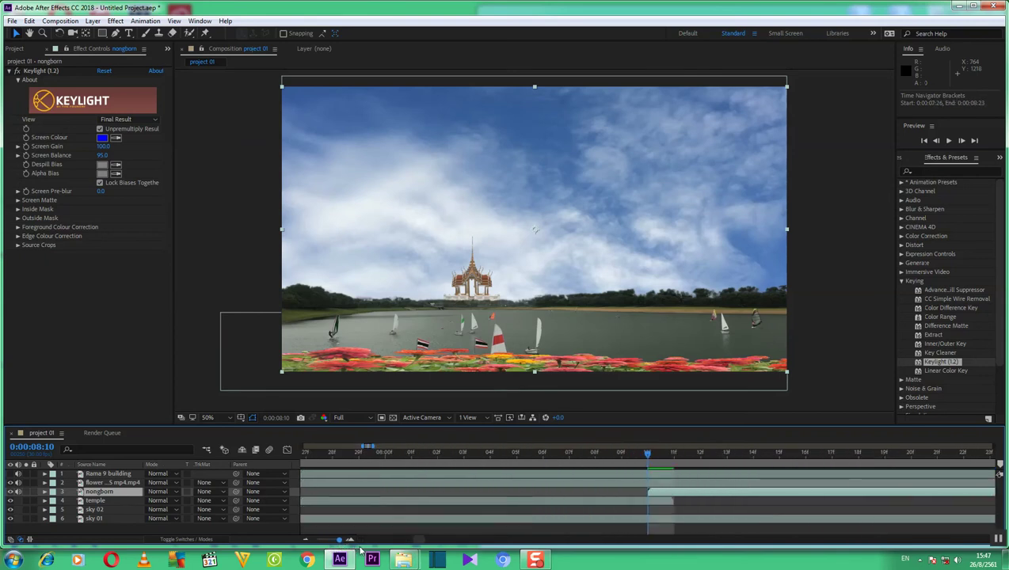
{"action": "key", "text": "semicolon"}
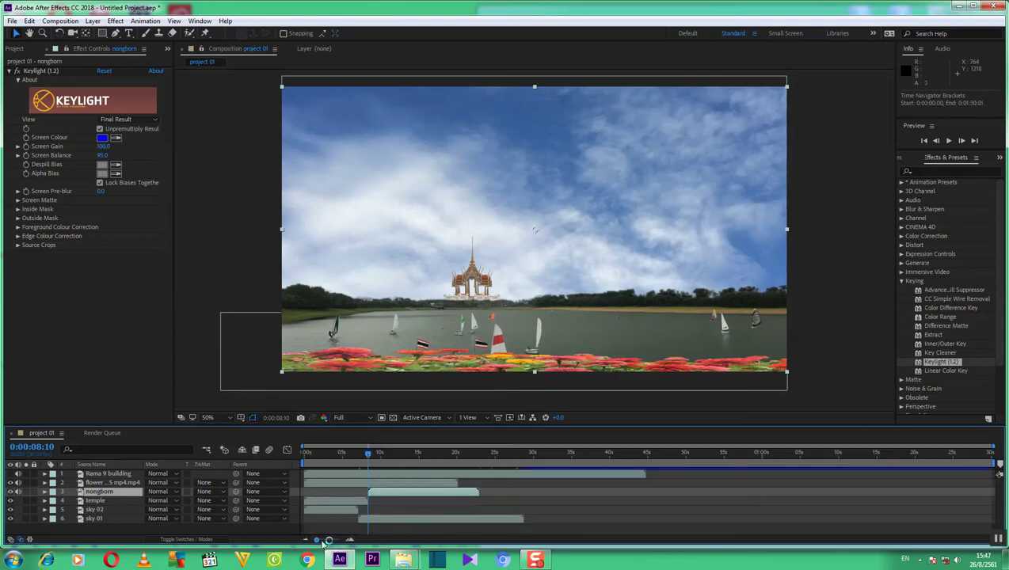
{"action": "left_click_drag", "start_coordinate": [368, 455], "coordinate": [358, 469]}
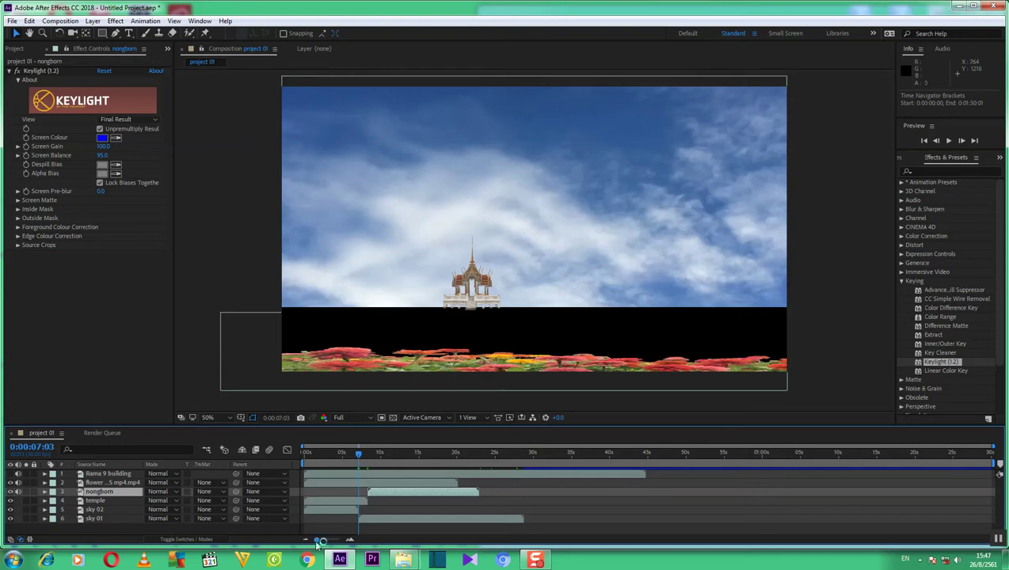
{"action": "left_click_drag", "start_coordinate": [319, 540], "coordinate": [339, 540]}
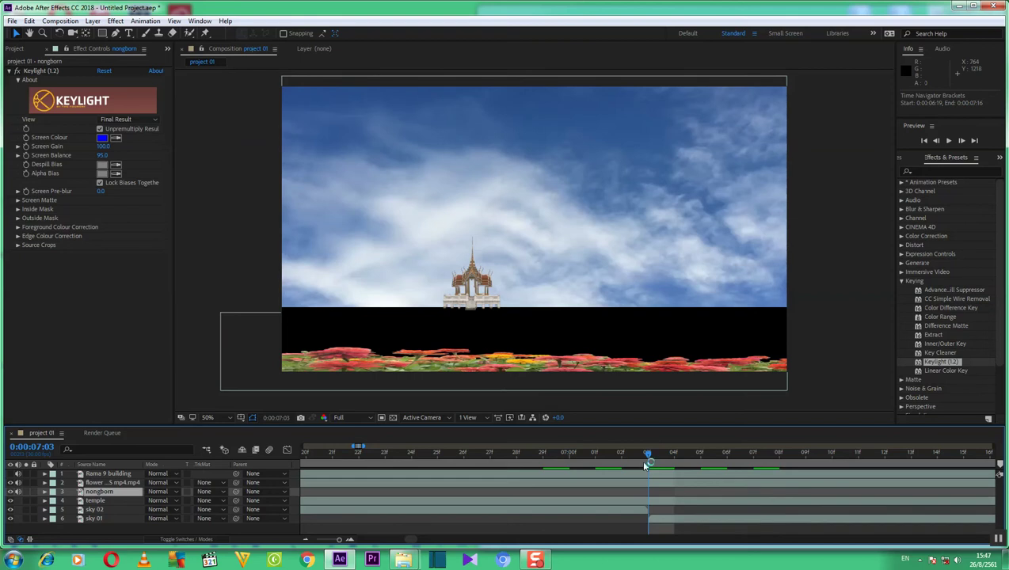
{"action": "left_click_drag", "start_coordinate": [647, 456], "coordinate": [595, 458]}
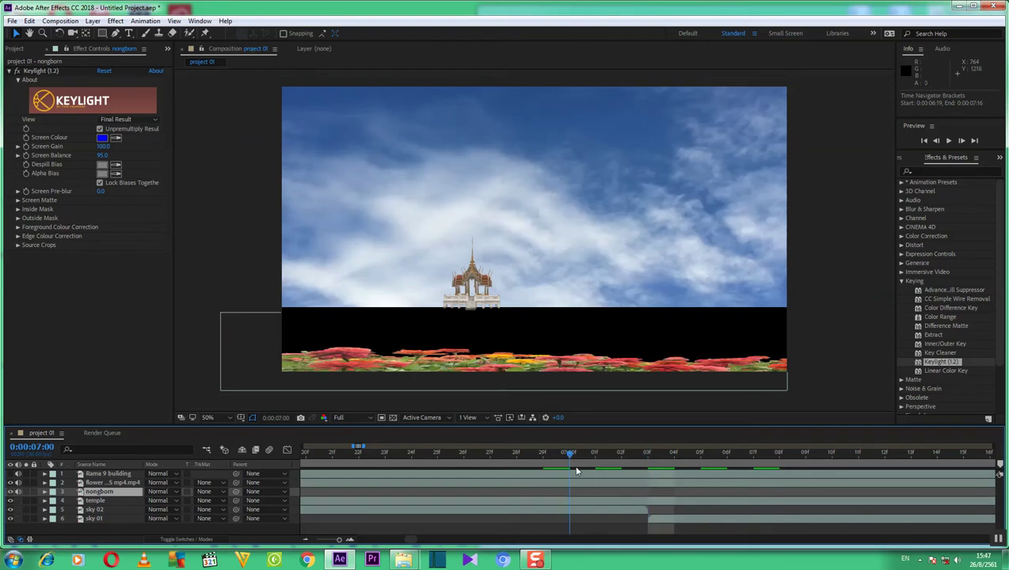
{"action": "left_click_drag", "start_coordinate": [339, 540], "coordinate": [316, 540]}
{"action": "left_click_drag", "start_coordinate": [360, 456], "coordinate": [368, 460]}
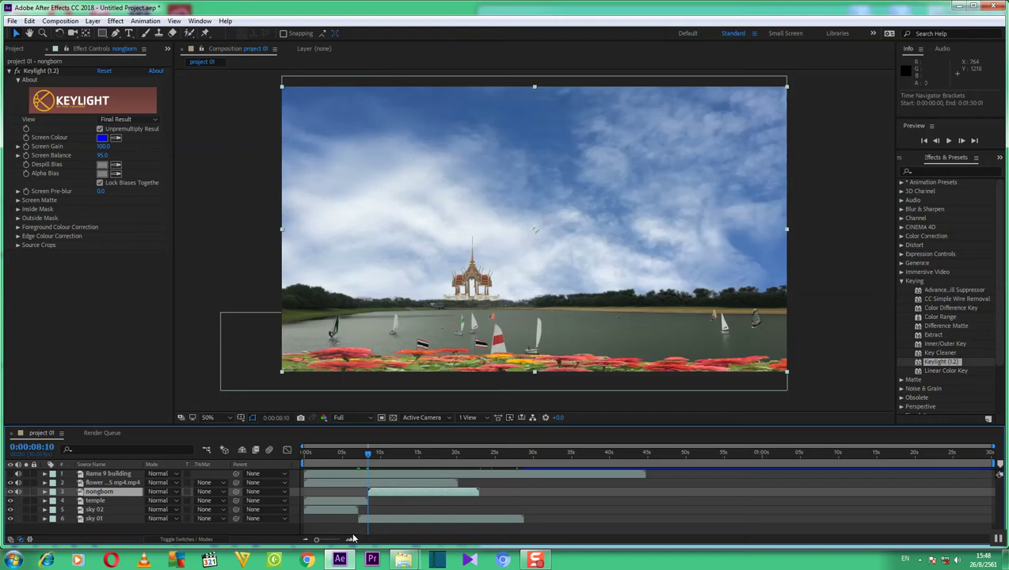
- Set nongbom's in-point to 0:00:08:10 and return the time indicator to 0:00:00:00
{"action": "left_click_drag", "start_coordinate": [316, 541], "coordinate": [347, 542]}
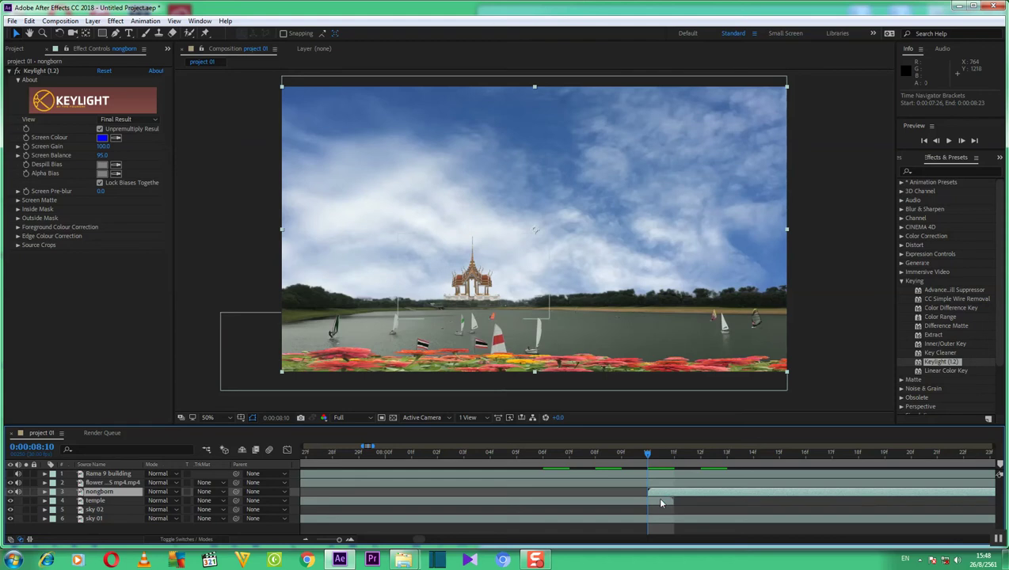
{"action": "left_click_drag", "start_coordinate": [667, 497], "coordinate": [678, 497]}
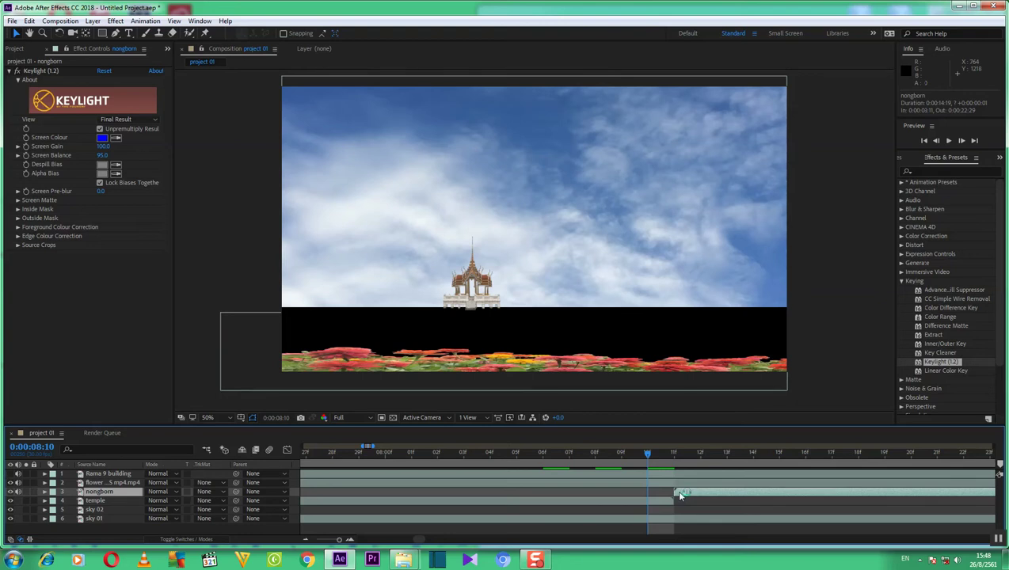
{"action": "left_click_drag", "start_coordinate": [680, 496], "coordinate": [669, 497]}
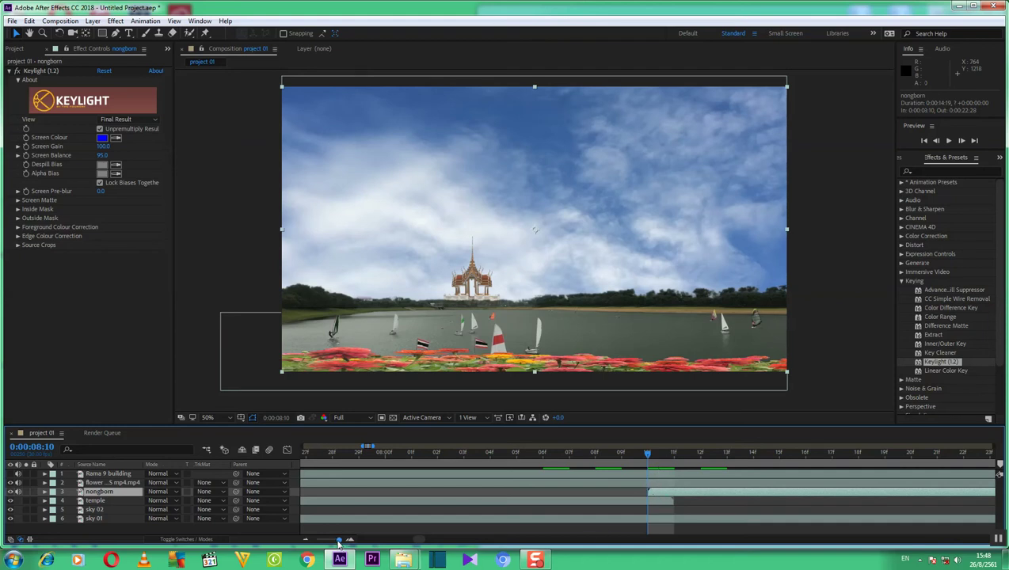
{"action": "left_click_drag", "start_coordinate": [340, 540], "coordinate": [316, 540]}
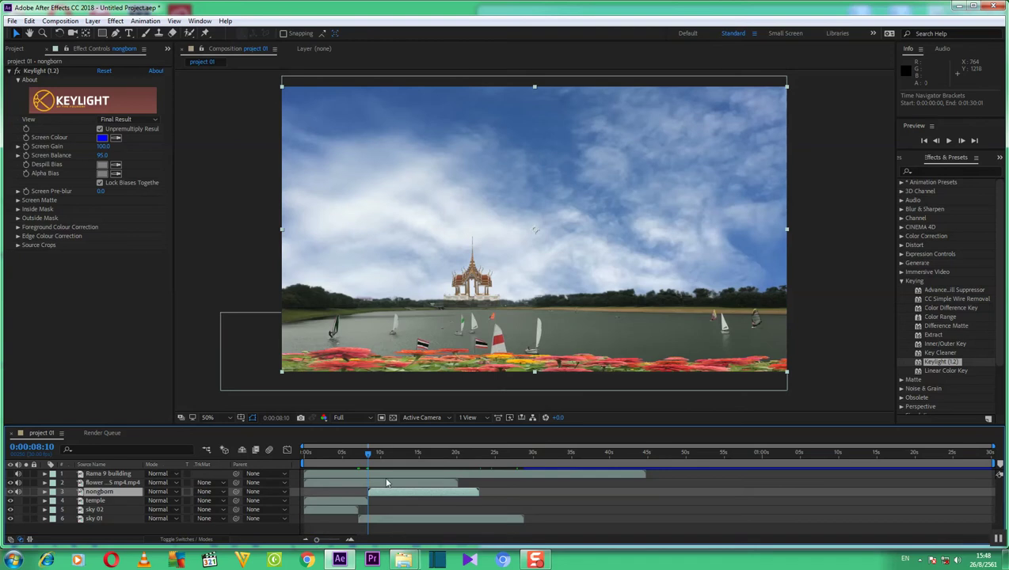
{"action": "left_click_drag", "start_coordinate": [369, 455], "coordinate": [306, 456]}
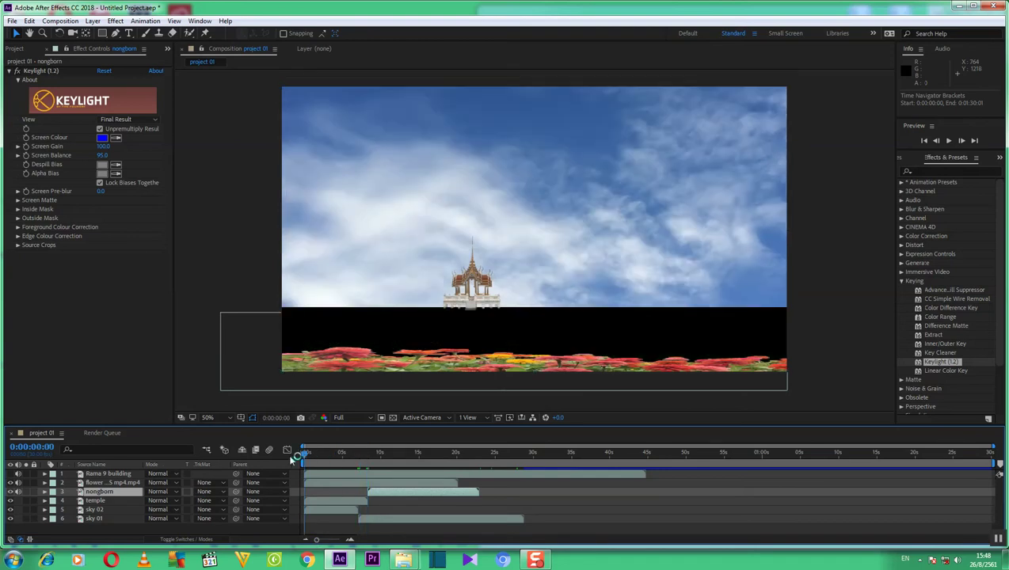
- Slide the nongbom lake layer so it starts at 0:00:00:00
{"action": "left_click", "coordinate": [926, 141]}
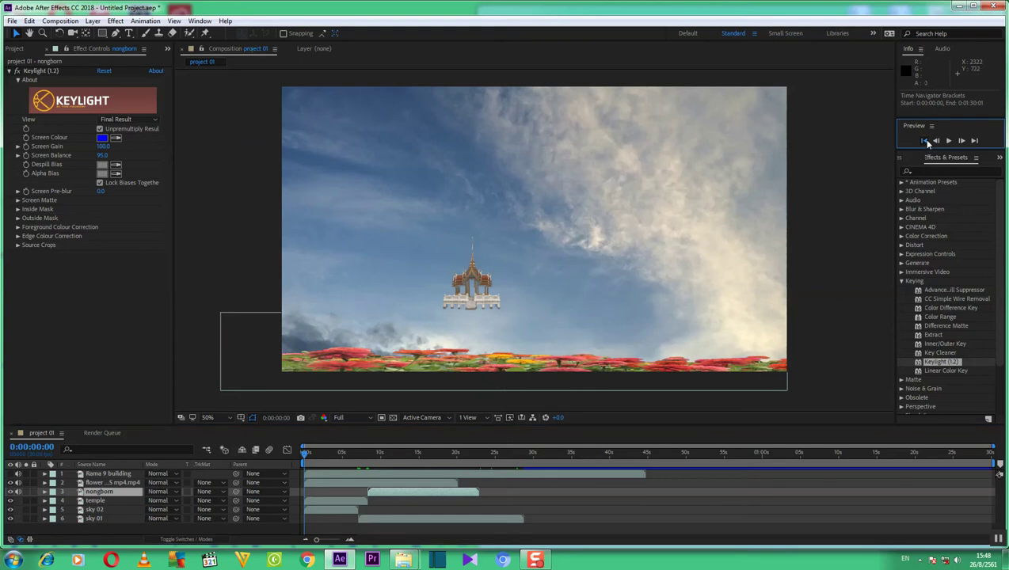
{"action": "left_click", "coordinate": [392, 496]}
{"action": "left_click_drag", "start_coordinate": [389, 496], "coordinate": [333, 500]}
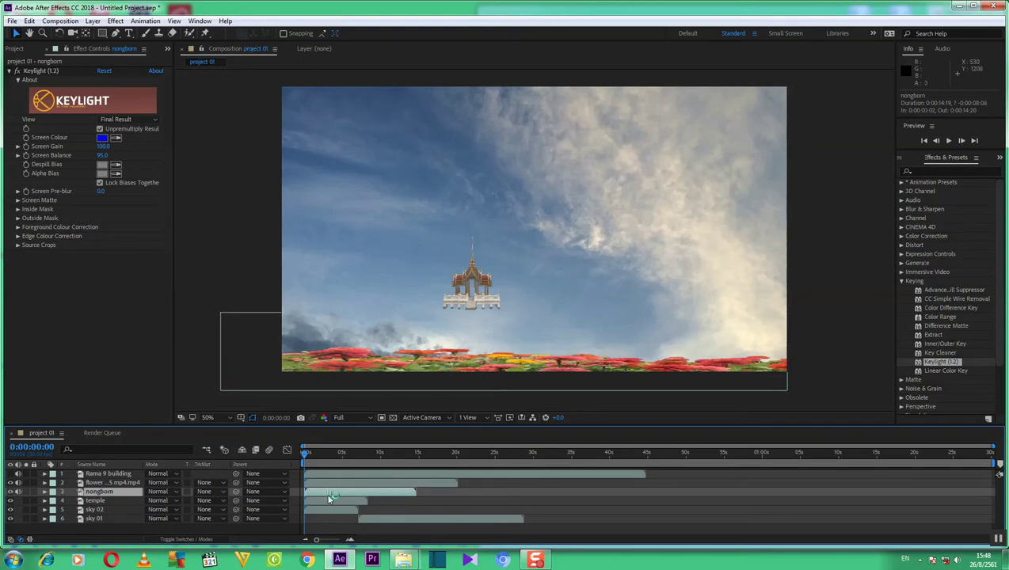
{"action": "left_click_drag", "start_coordinate": [332, 499], "coordinate": [328, 499]}
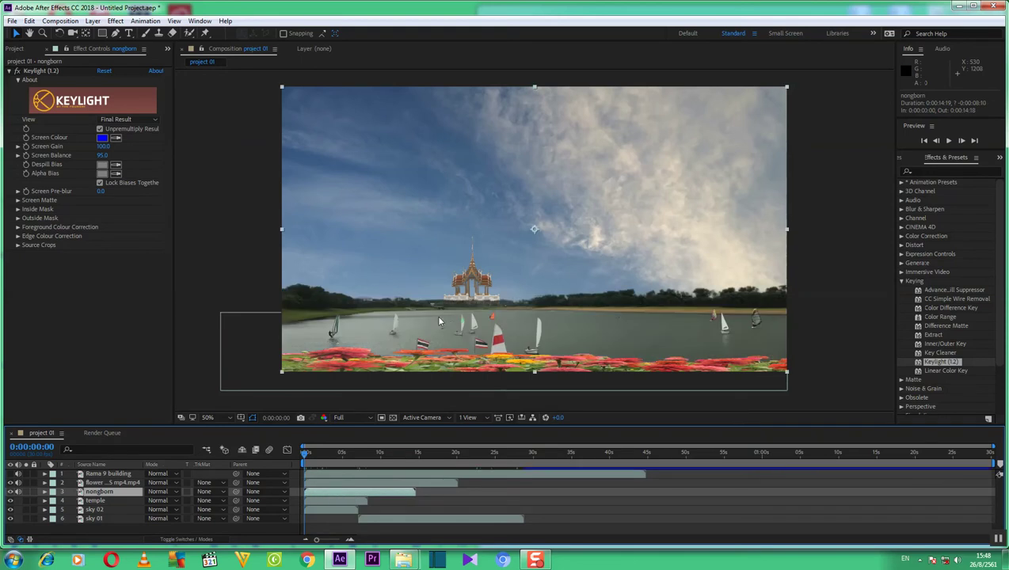
- Preview the composition, then make the Rama 9 building layer visible and select it
{"action": "left_click", "coordinate": [925, 143]}
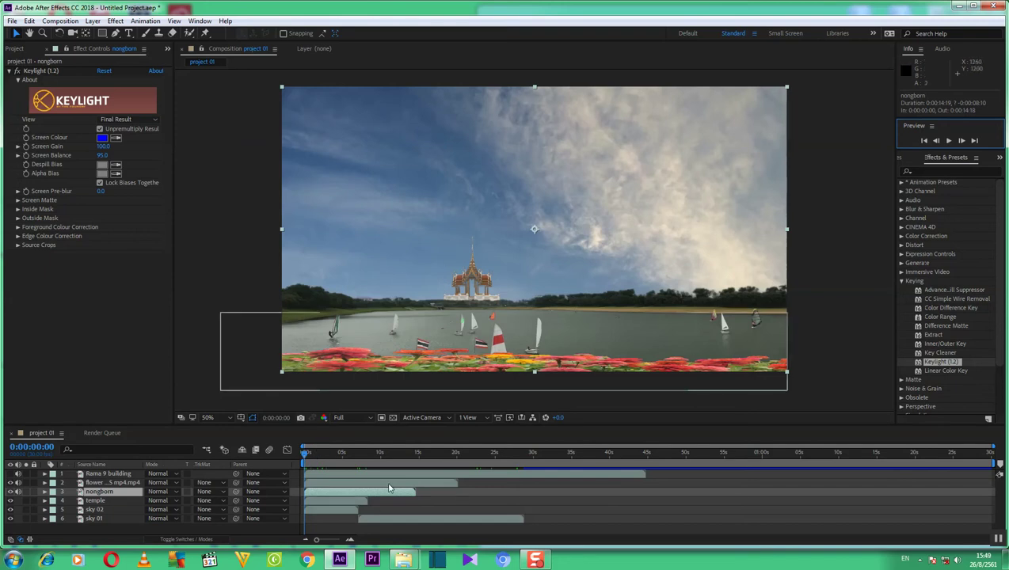
{"action": "left_click", "coordinate": [11, 473]}
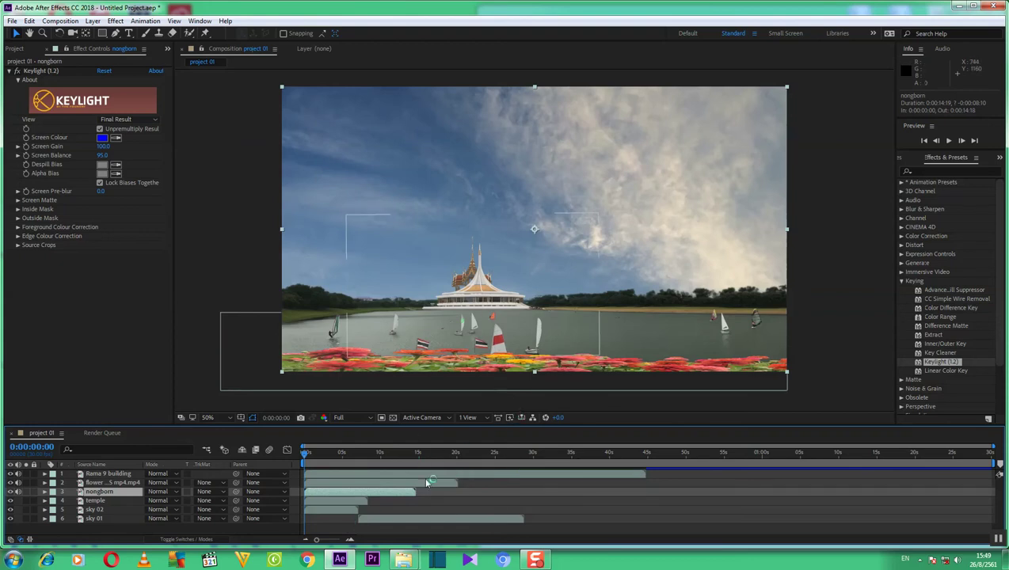
{"action": "left_click", "coordinate": [315, 476]}
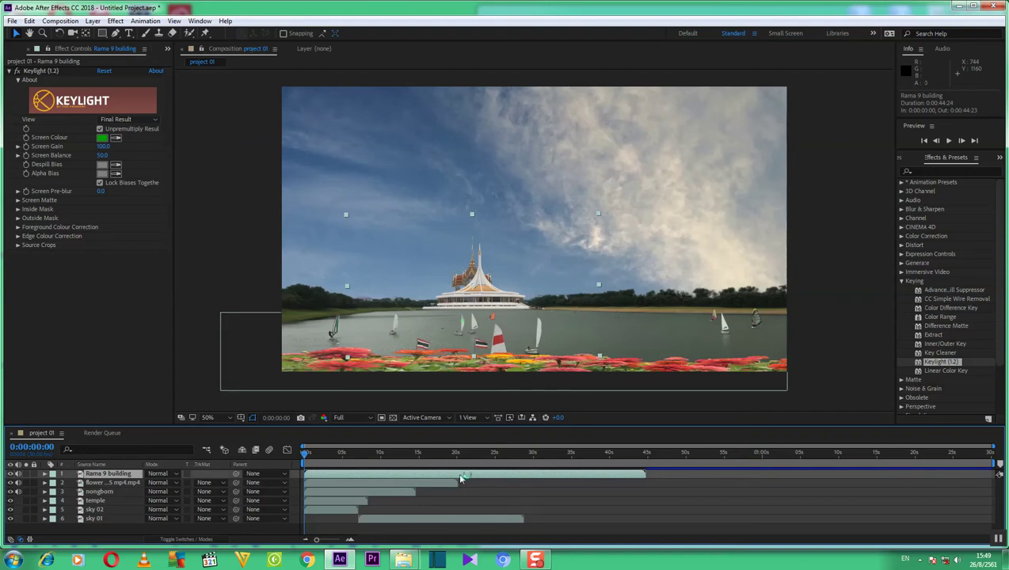
- Shift the Rama 9 building layer later and scrub the timeline to check where it appears
{"action": "left_click_drag", "start_coordinate": [461, 475], "coordinate": [589, 475]}
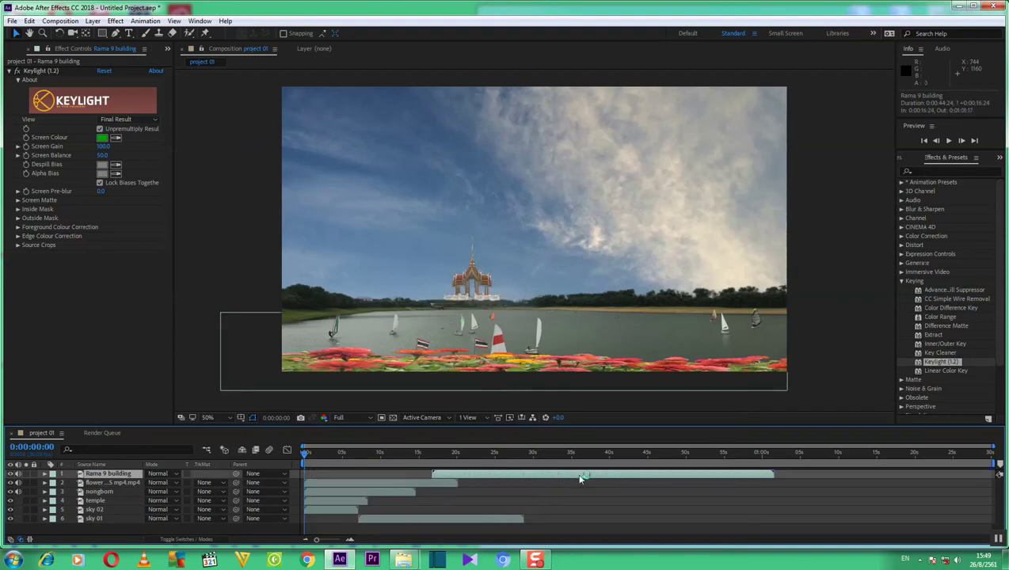
{"action": "left_click_drag", "start_coordinate": [498, 485], "coordinate": [515, 475]}
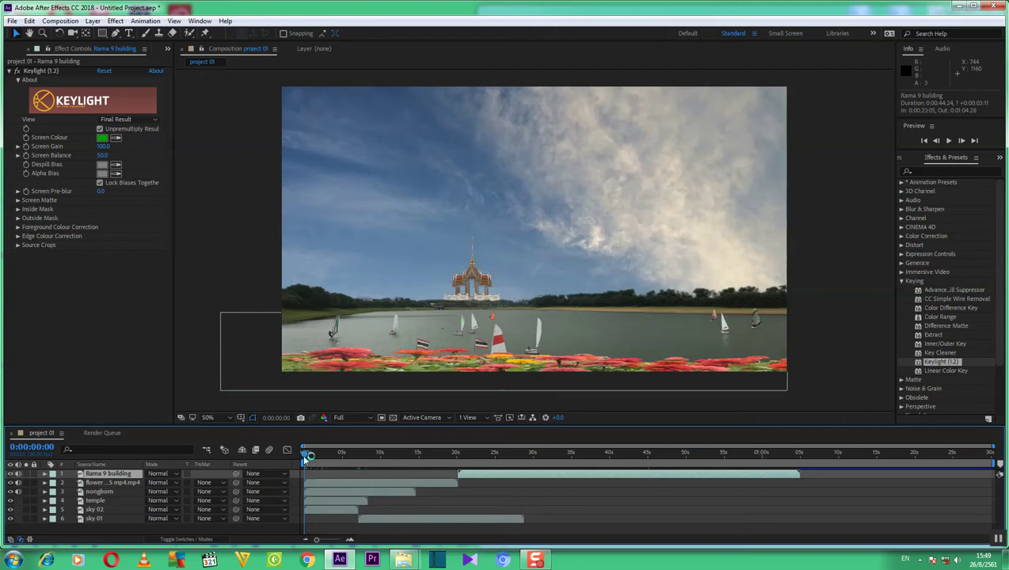
{"action": "mouse_move", "coordinate": [307, 457]}
{"action": "left_mouse_down"}
{"action": "mouse_move", "coordinate": [434, 457]}
{"action": "mouse_move", "coordinate": [457, 478]}
{"action": "left_mouse_up"}
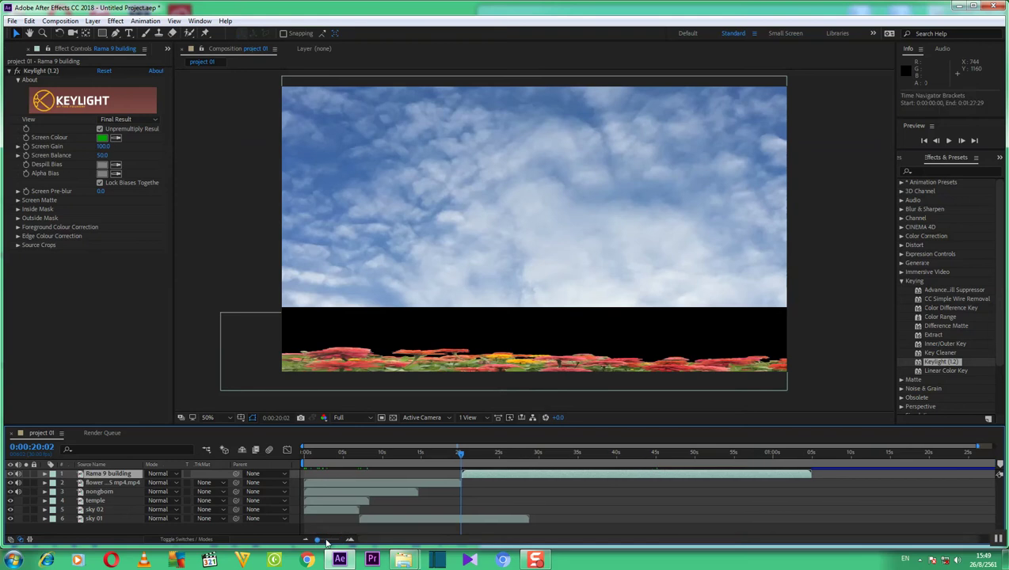
{"action": "left_click_drag", "start_coordinate": [314, 542], "coordinate": [340, 541]}
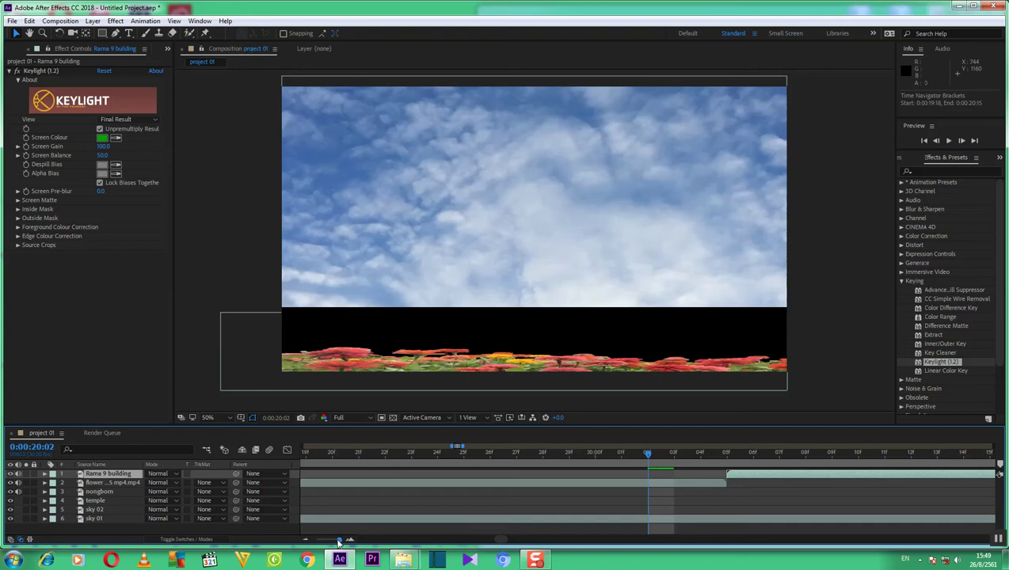
{"action": "left_click_drag", "start_coordinate": [339, 540], "coordinate": [316, 540]}
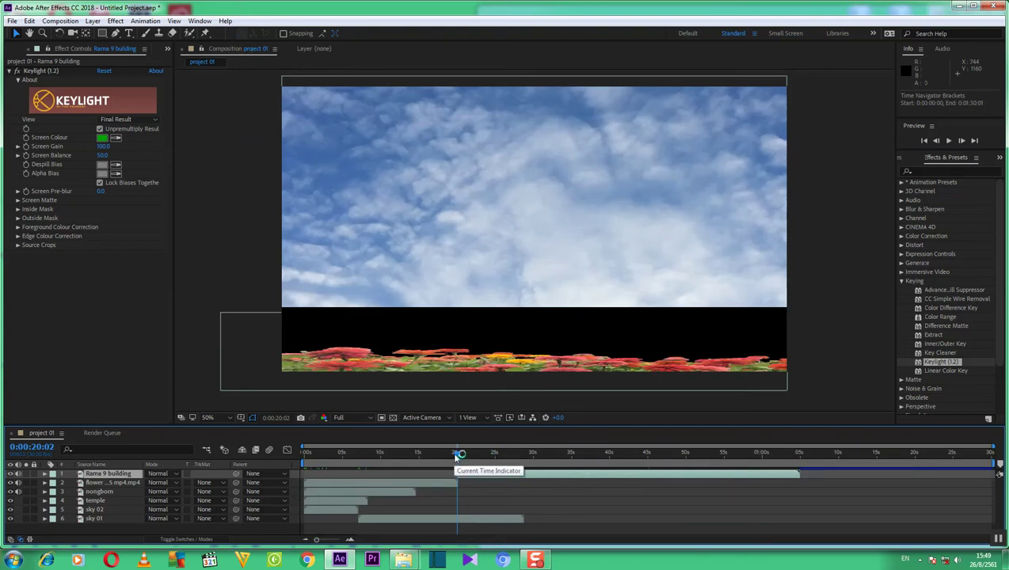
{"action": "left_click_drag", "start_coordinate": [457, 455], "coordinate": [304, 463]}
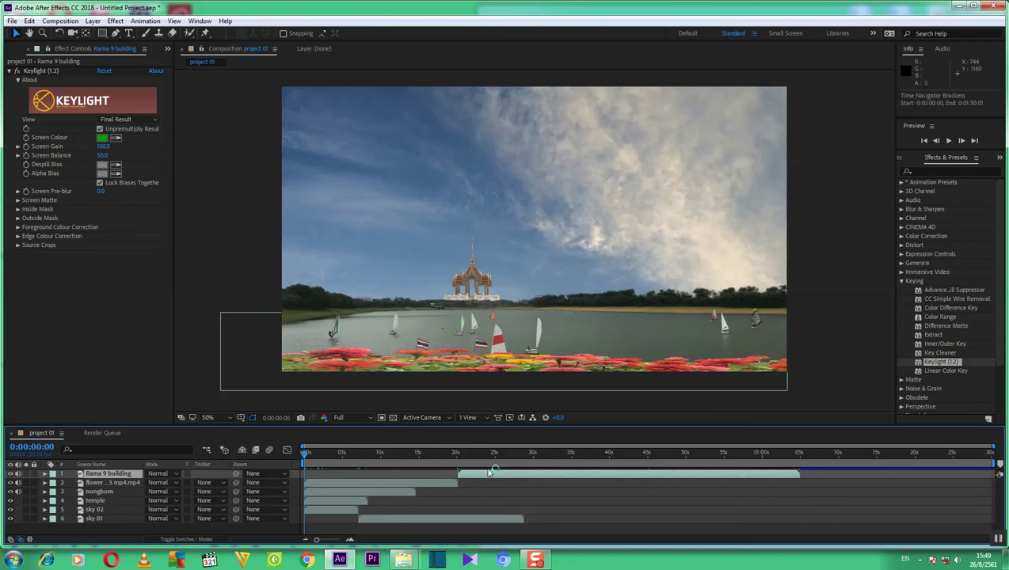
{"action": "left_click", "coordinate": [511, 453]}
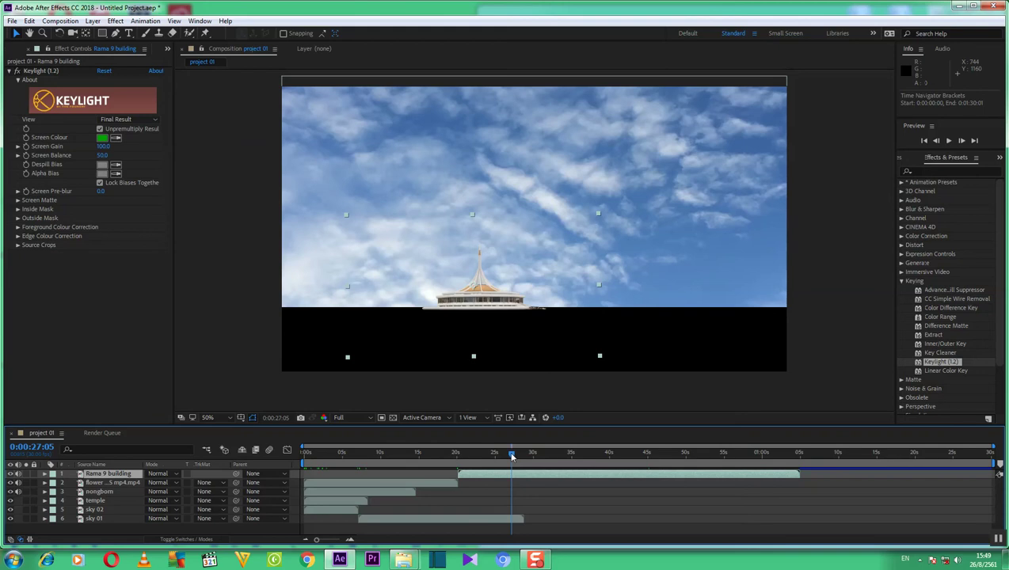
{"action": "left_click_drag", "start_coordinate": [512, 457], "coordinate": [301, 458]}
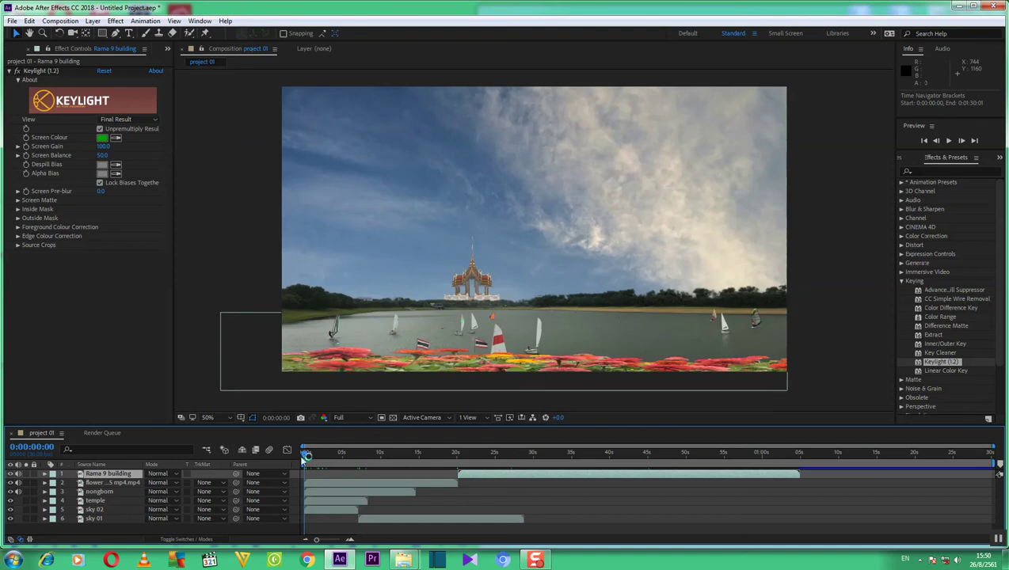
{"action": "left_click_drag", "start_coordinate": [305, 453], "coordinate": [366, 469]}
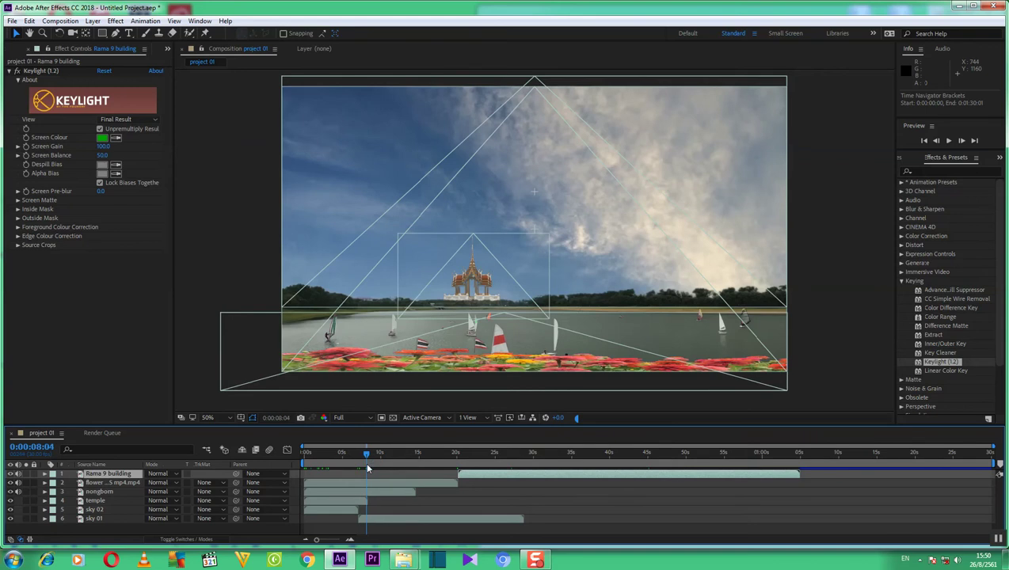
- Move the Rama 9 layer below nongbom so it starts around 0:00:08:11
{"action": "left_click_drag", "start_coordinate": [477, 474], "coordinate": [389, 482]}
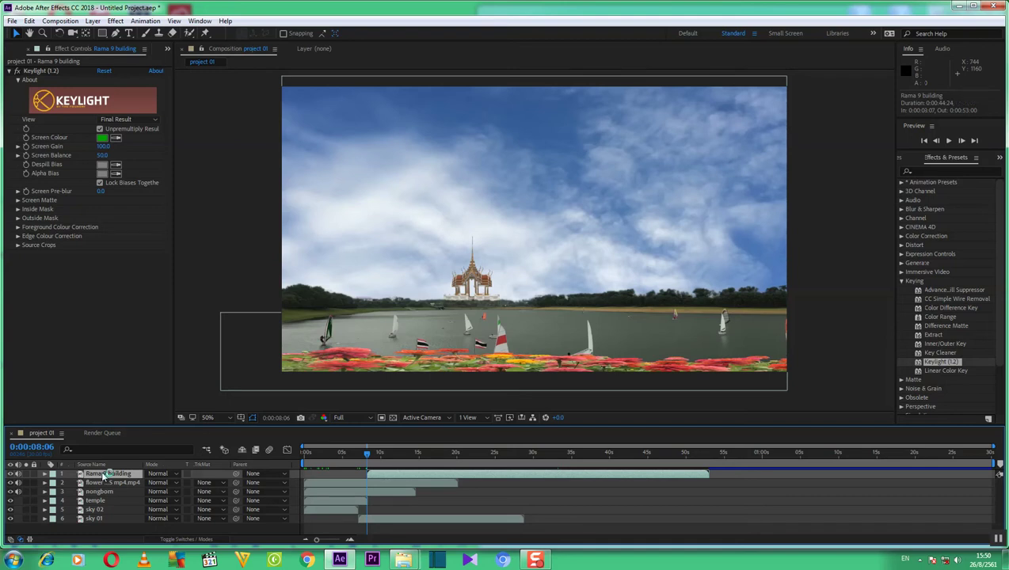
{"action": "left_click_drag", "start_coordinate": [103, 476], "coordinate": [105, 498]}
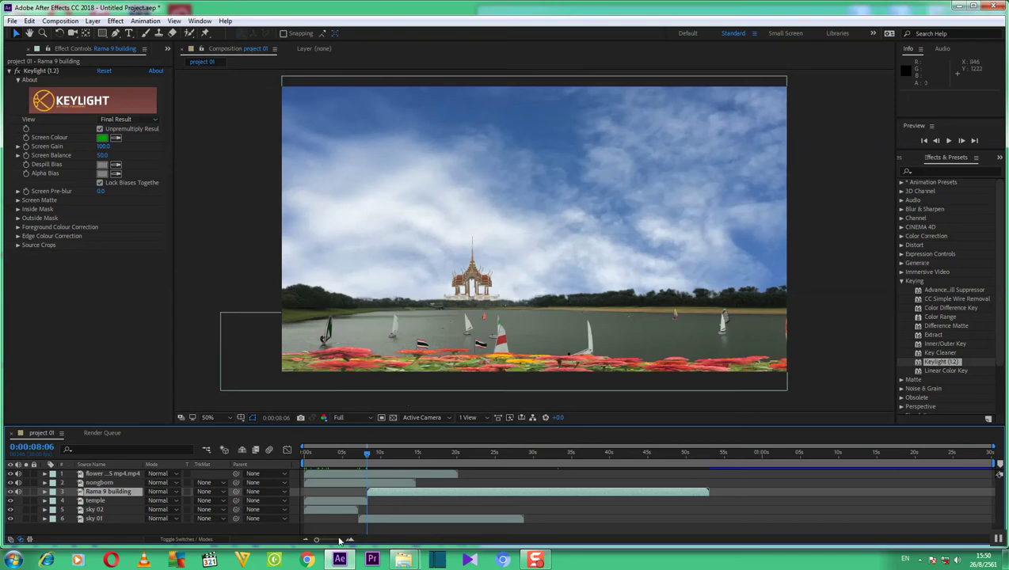
{"action": "left_click_drag", "start_coordinate": [316, 539], "coordinate": [342, 542]}
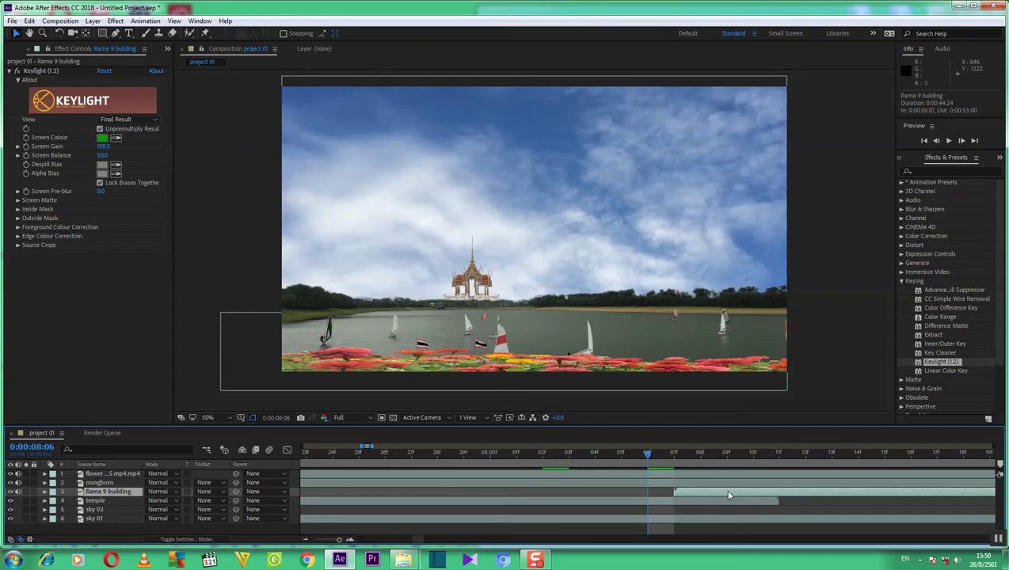
{"action": "left_click_drag", "start_coordinate": [730, 494], "coordinate": [838, 493]}
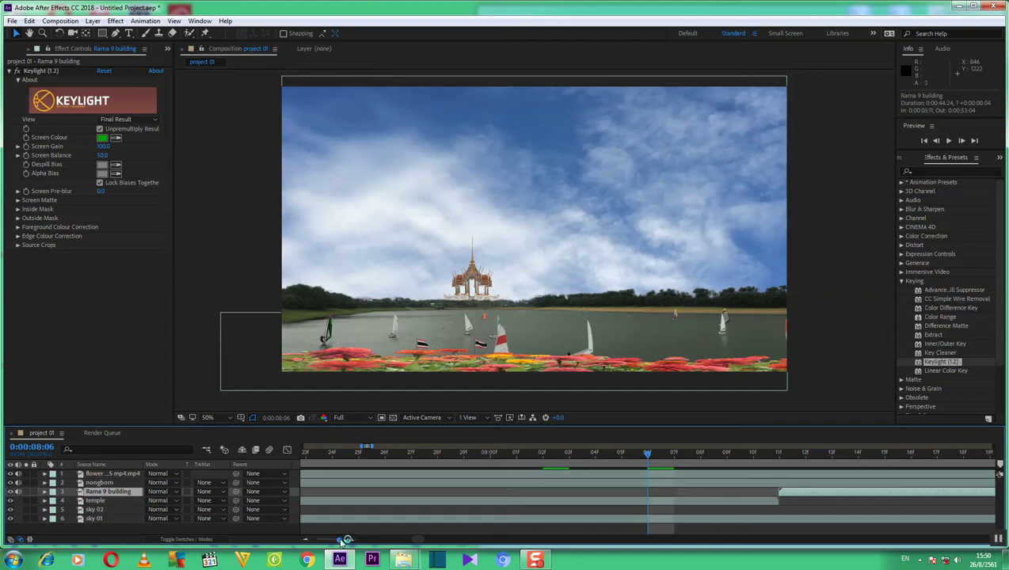
{"action": "left_click_drag", "start_coordinate": [339, 539], "coordinate": [317, 539]}
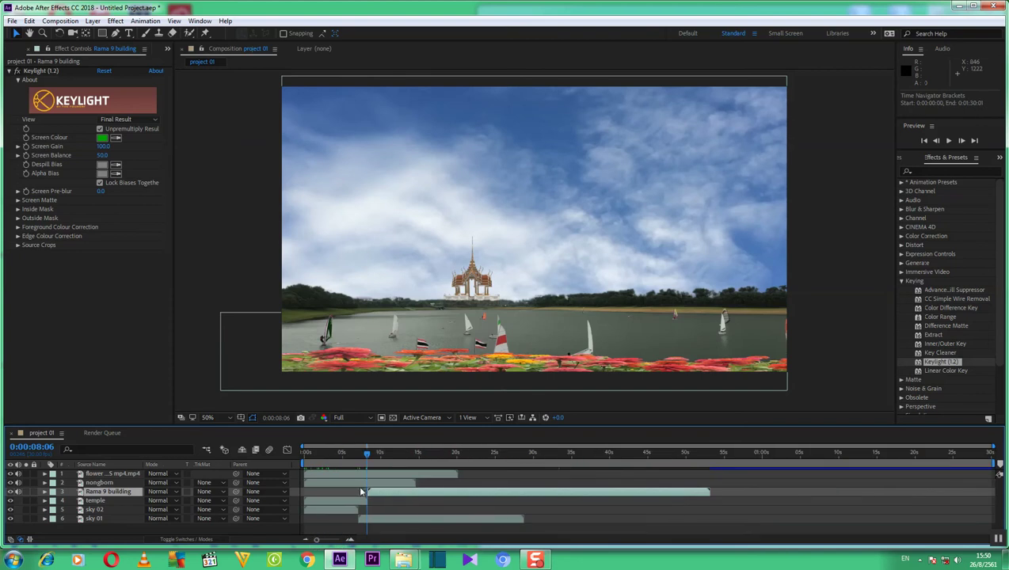
{"action": "left_click_drag", "start_coordinate": [369, 454], "coordinate": [373, 454]}
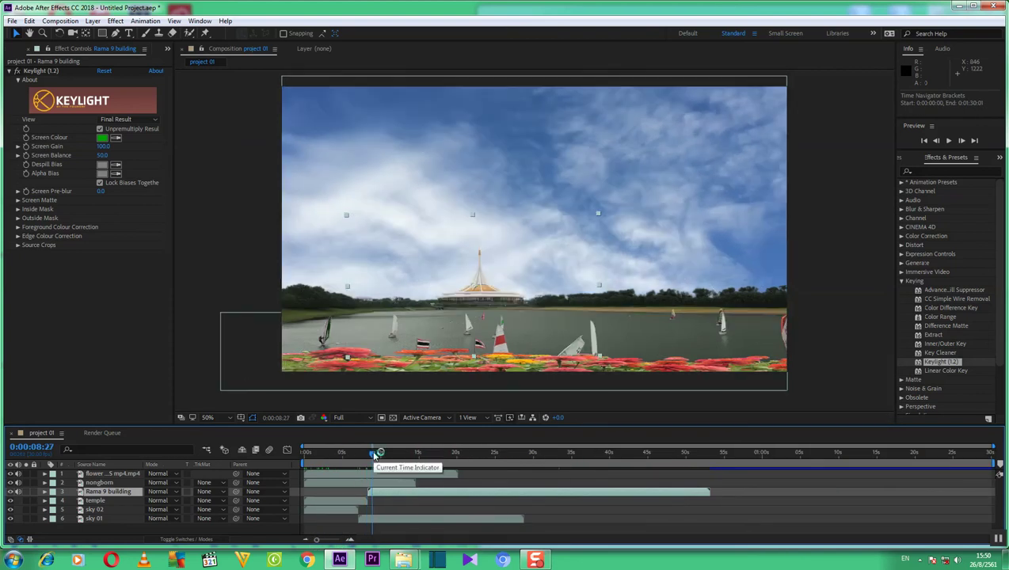
- Scrub from about 11 to 20 seconds, then select the nongbom lake layer ending at 0:00:14:18
{"action": "left_click_drag", "start_coordinate": [375, 454], "coordinate": [367, 458]}
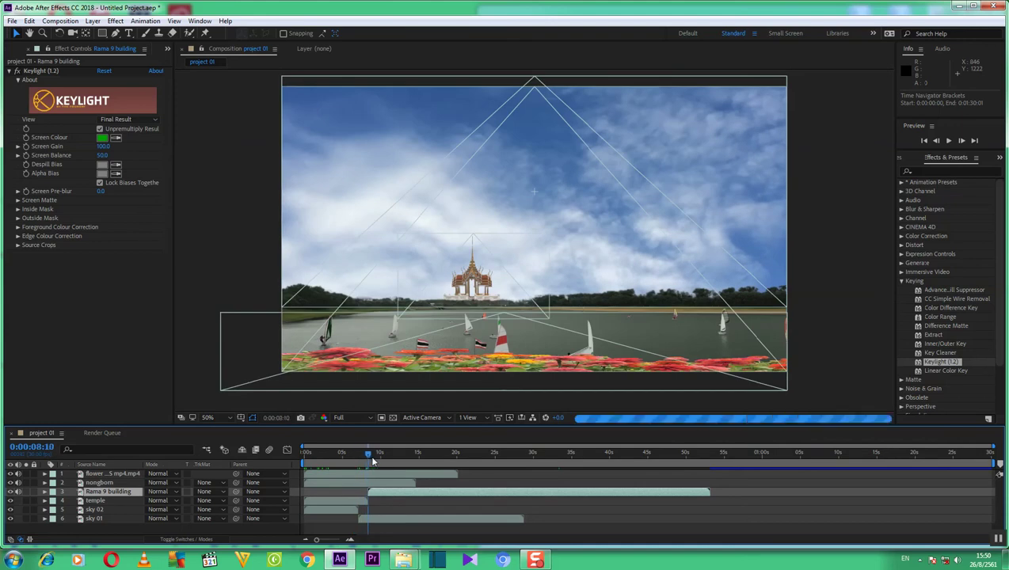
{"action": "left_click", "coordinate": [380, 458]}
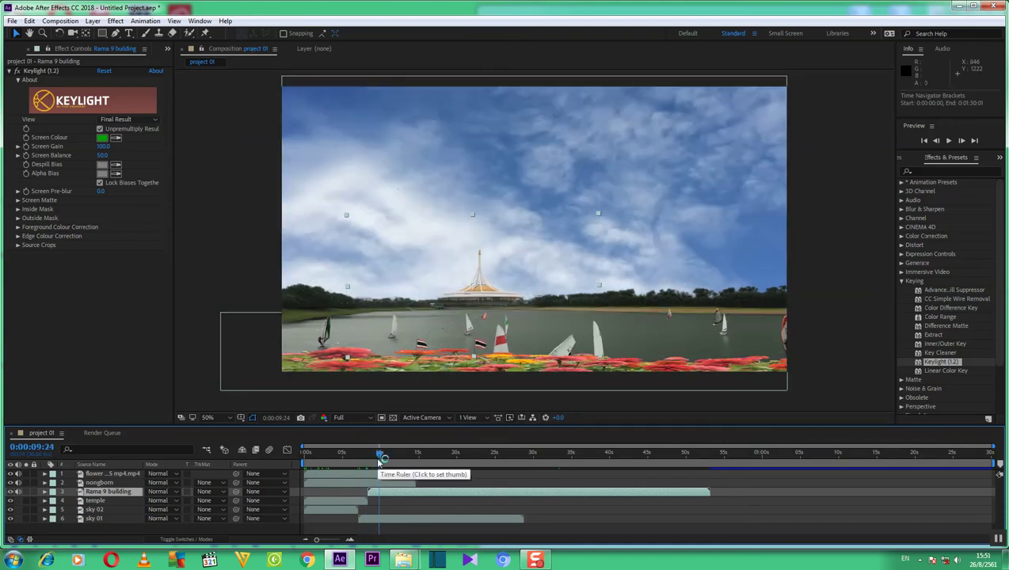
{"action": "left_click", "coordinate": [367, 458]}
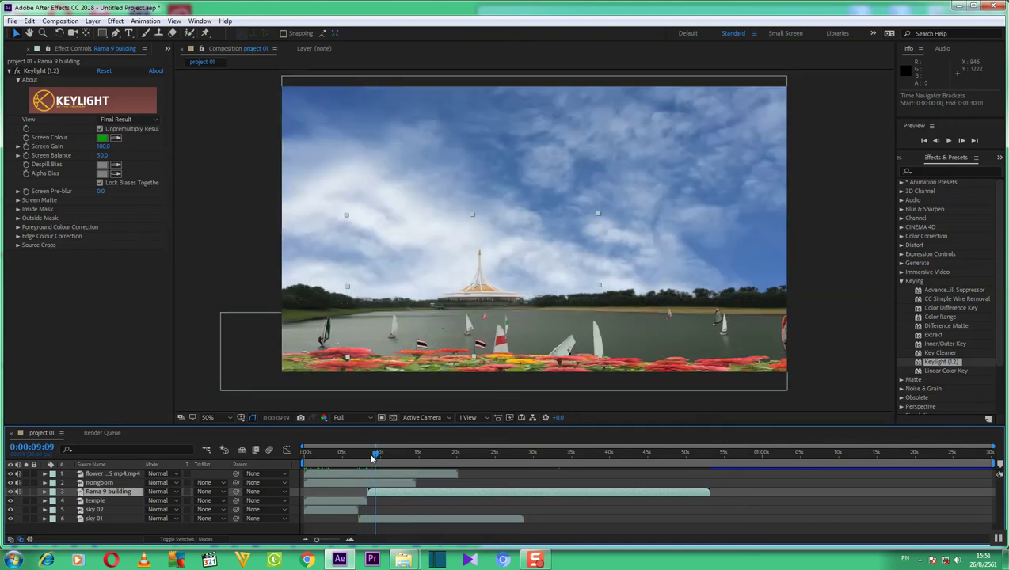
{"action": "left_click", "coordinate": [380, 458]}
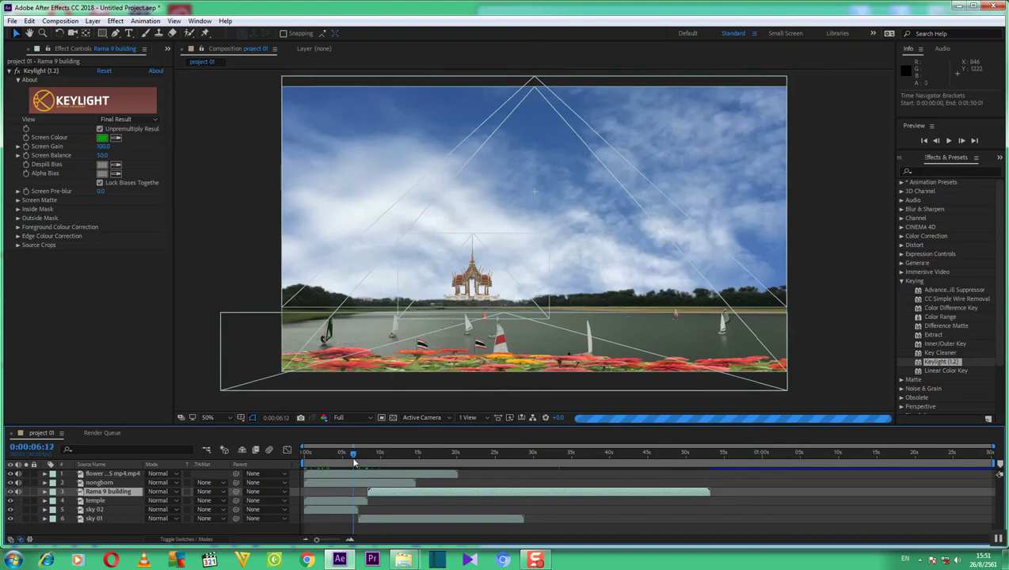
{"action": "left_click_drag", "start_coordinate": [403, 458], "coordinate": [397, 458]}
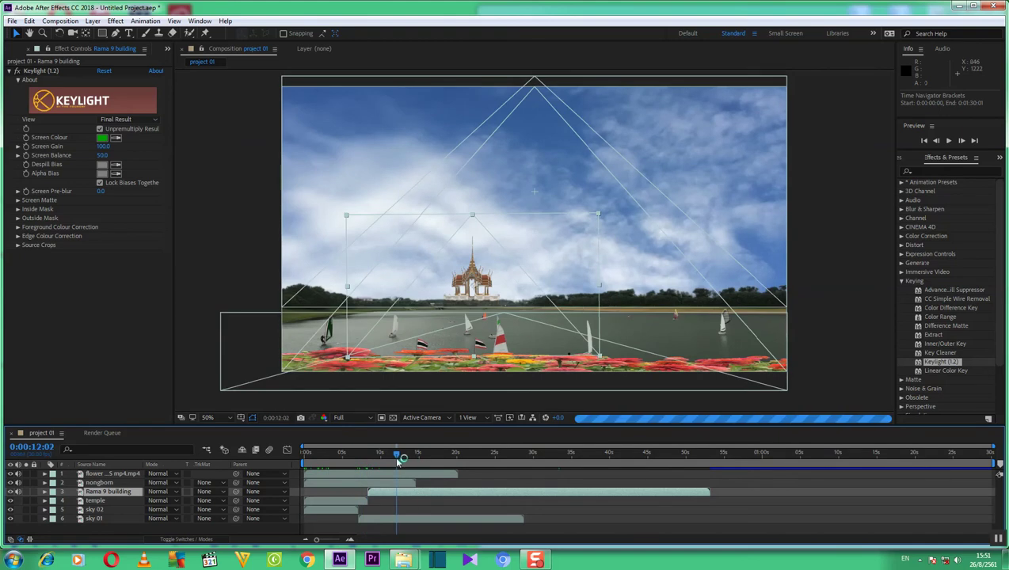
{"action": "left_click", "coordinate": [431, 458]}
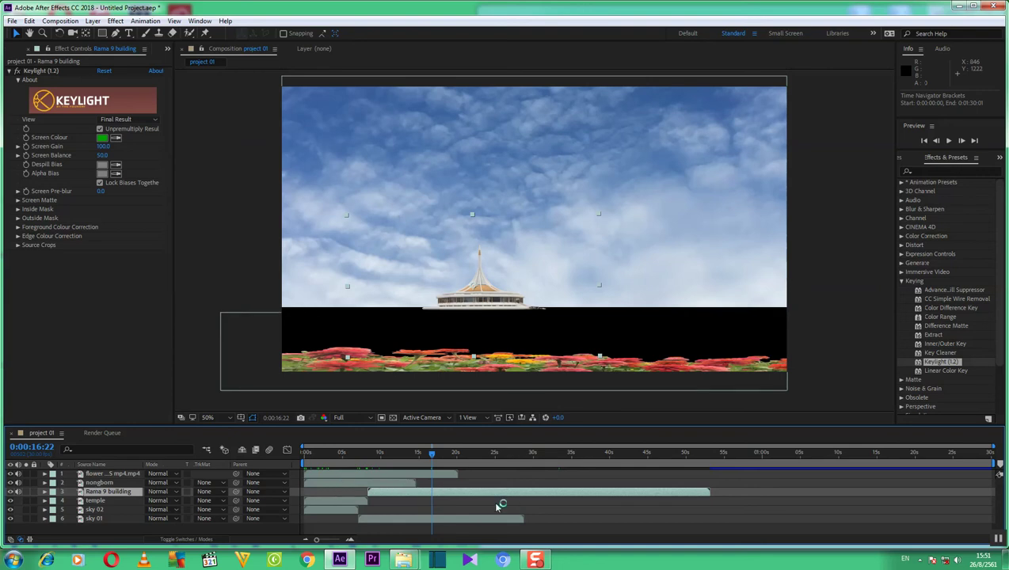
{"action": "left_click", "coordinate": [417, 458]}
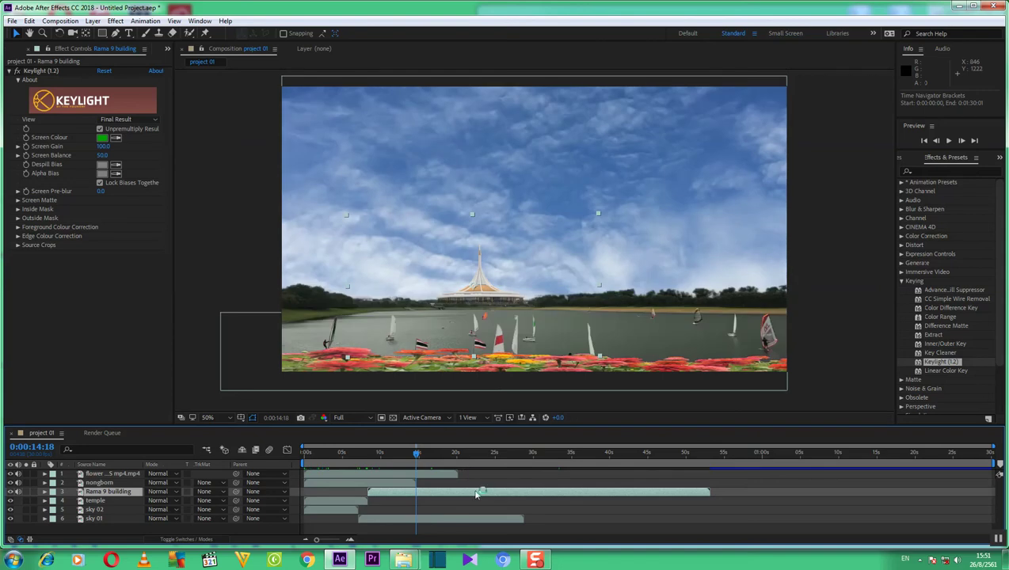
{"action": "left_click", "coordinate": [456, 458]}
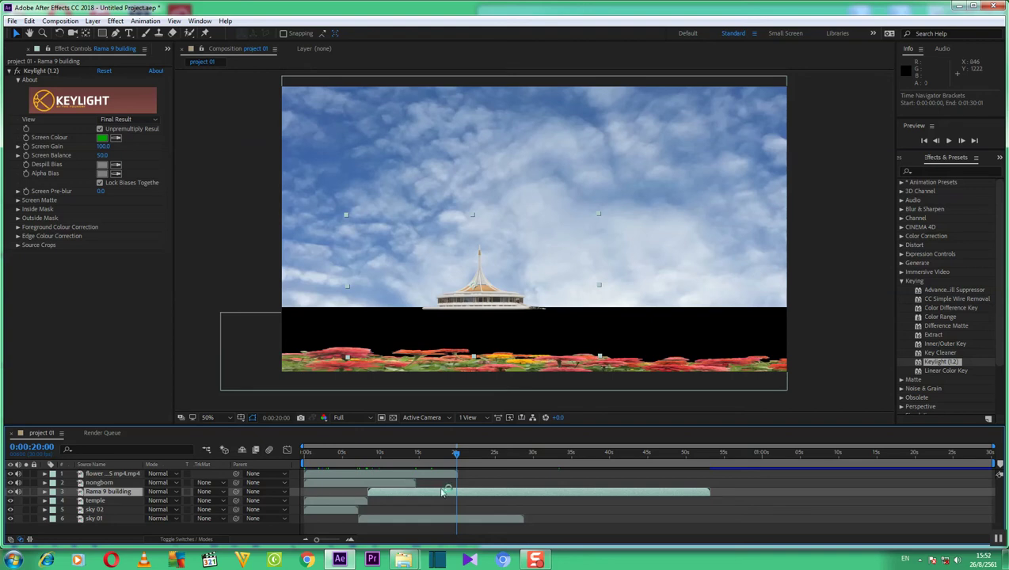
{"action": "left_click", "coordinate": [401, 484]}
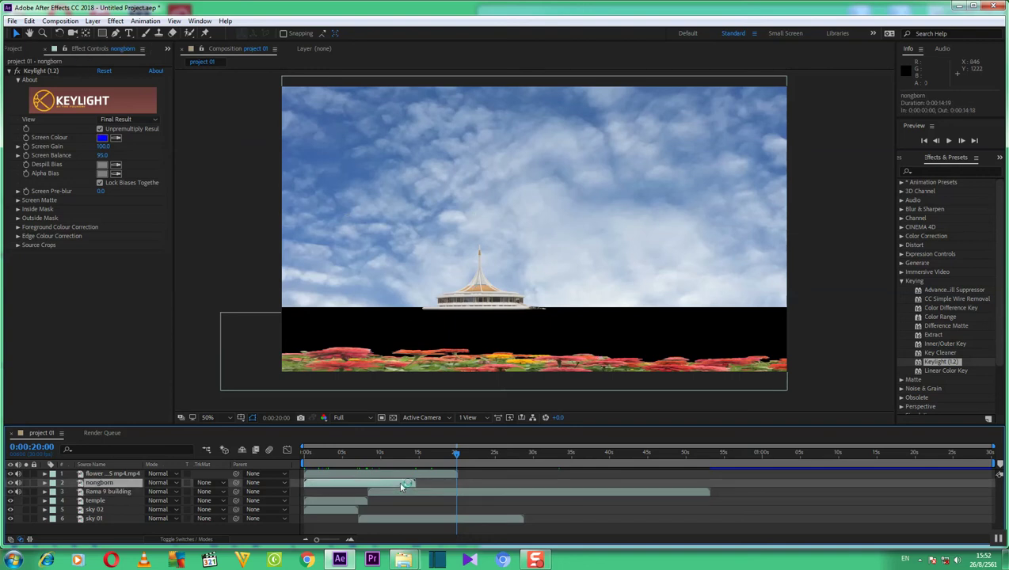
- Time-stretch the nongbom lake layer by 137% for a 0:00:20:02 duration
{"action": "right_click", "coordinate": [401, 486]}
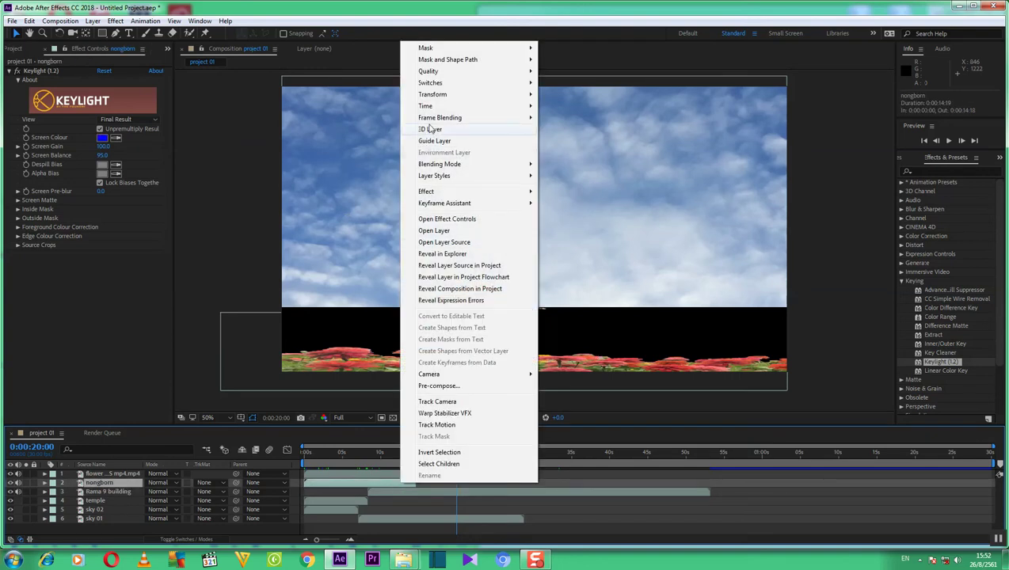
{"action": "mouse_move", "coordinate": [429, 106]}
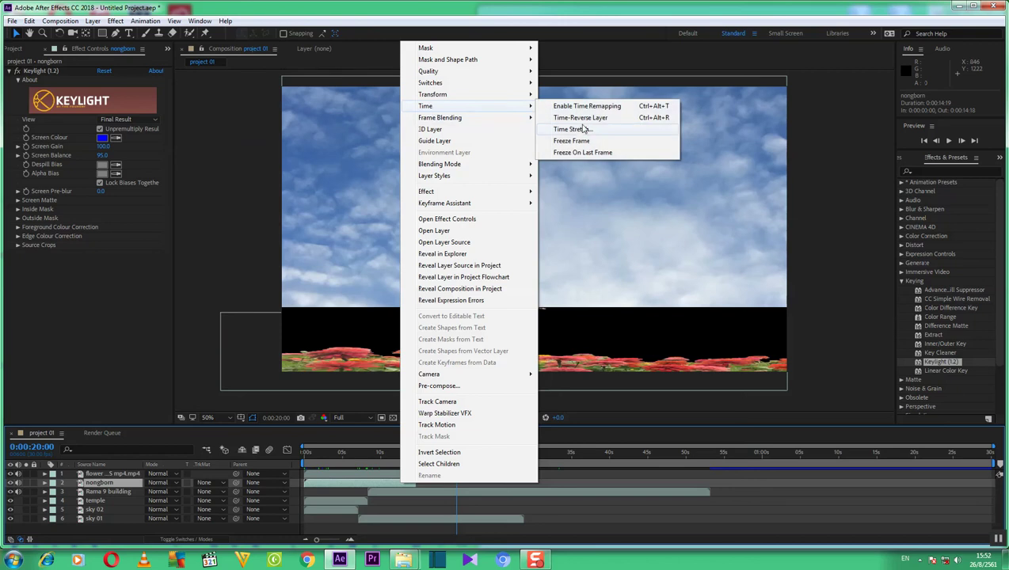
{"action": "left_click", "coordinate": [572, 130]}
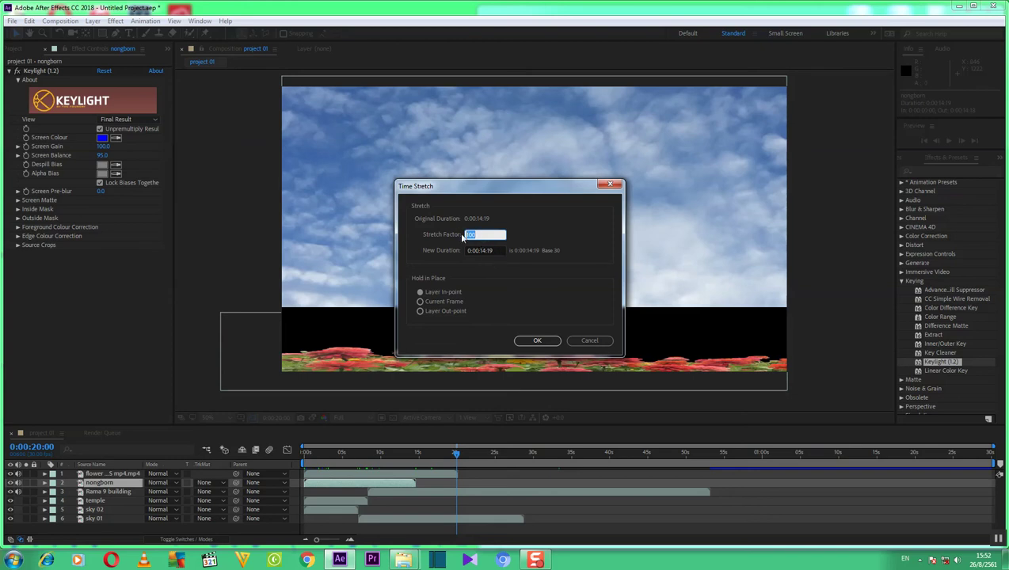
{"action": "type", "text": "15"}
{"action": "type", "text": "0"}
{"action": "key", "text": "BackSpace"}
{"action": "key", "text": "BackSpace"}
{"action": "type", "text": "40"}
{"action": "key", "text": "BackSpace"}
{"action": "key", "text": "BackSpace"}
{"action": "type", "text": "3"}
{"action": "type", "text": "9"}
{"action": "key", "text": "BackSpace"}
{"action": "type", "text": "8"}
{"action": "key", "text": "BackSpace"}
{"action": "type", "text": "7"}
{"action": "key", "text": "BackSpace"}
{"action": "type", "text": "6"}
{"action": "key", "text": "BackSpace"}
{"action": "type", "text": "7"}
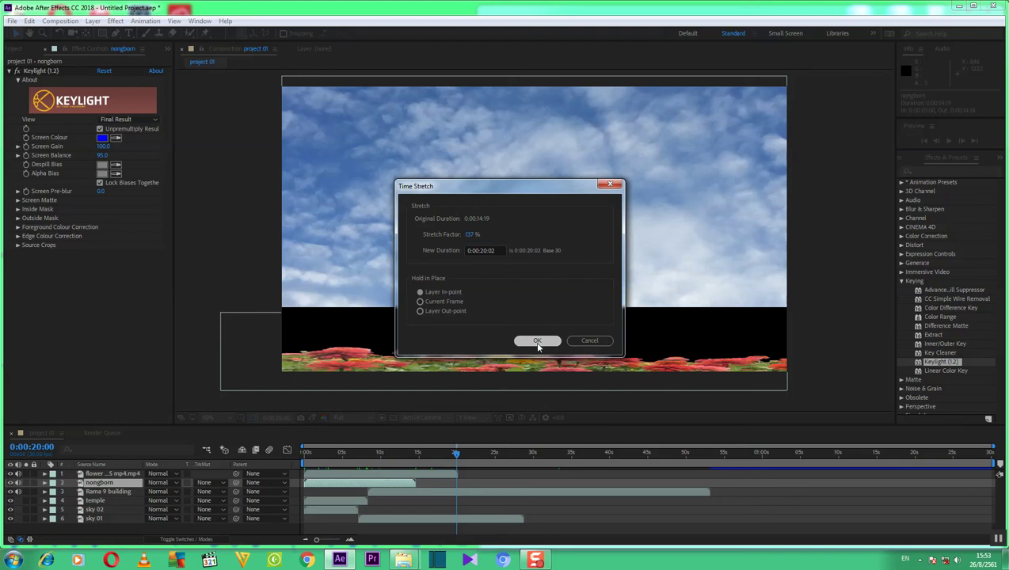
{"action": "left_click", "coordinate": [538, 343]}
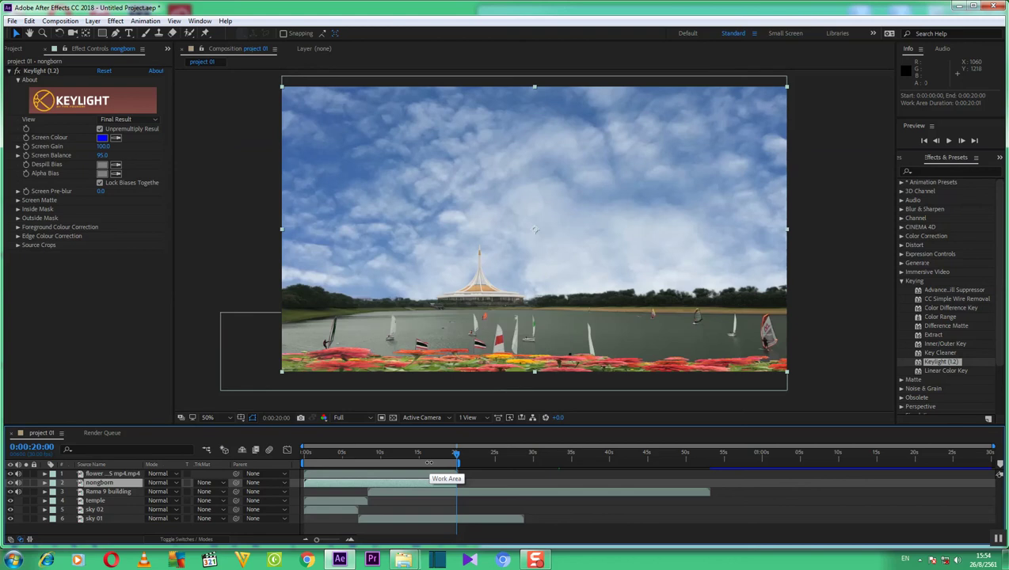
- Trim the composition to its work area ending at 0:00:20:00
{"action": "right_click", "coordinate": [429, 462]}
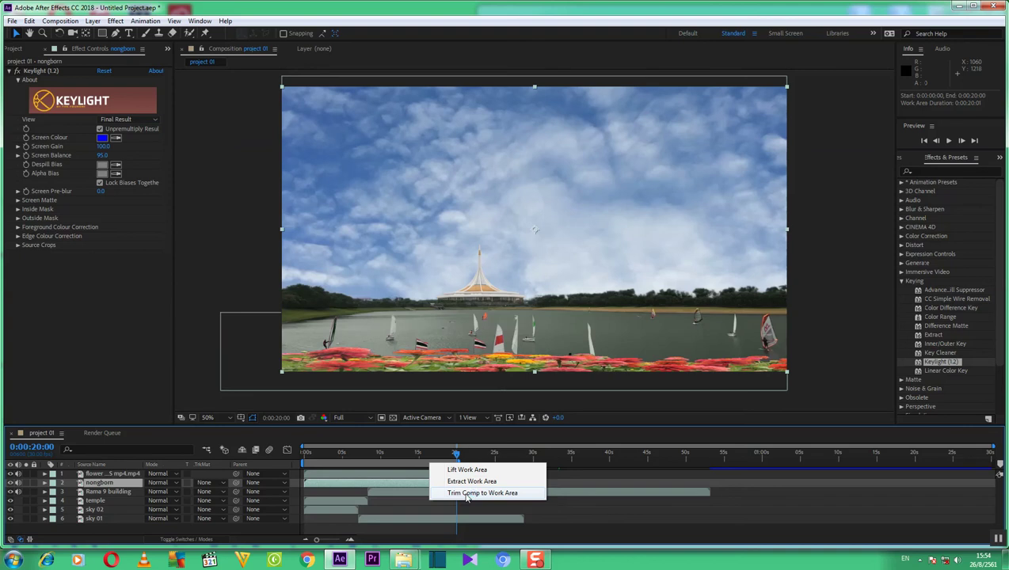
{"action": "left_click", "coordinate": [466, 494]}
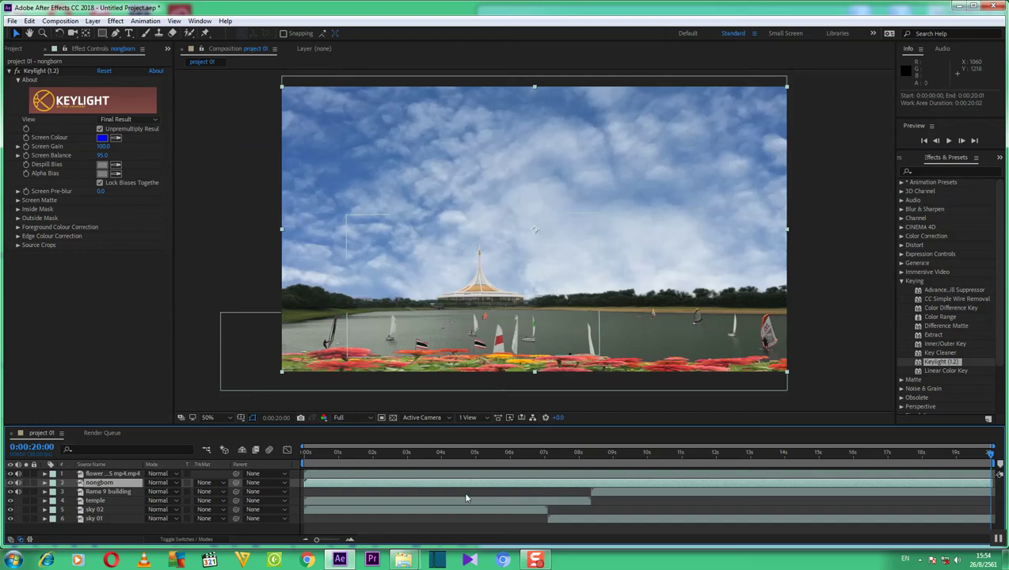
- Preview the 20-second composition from the first frame, pausing and resuming as the sky clears
{"action": "left_click", "coordinate": [923, 141]}
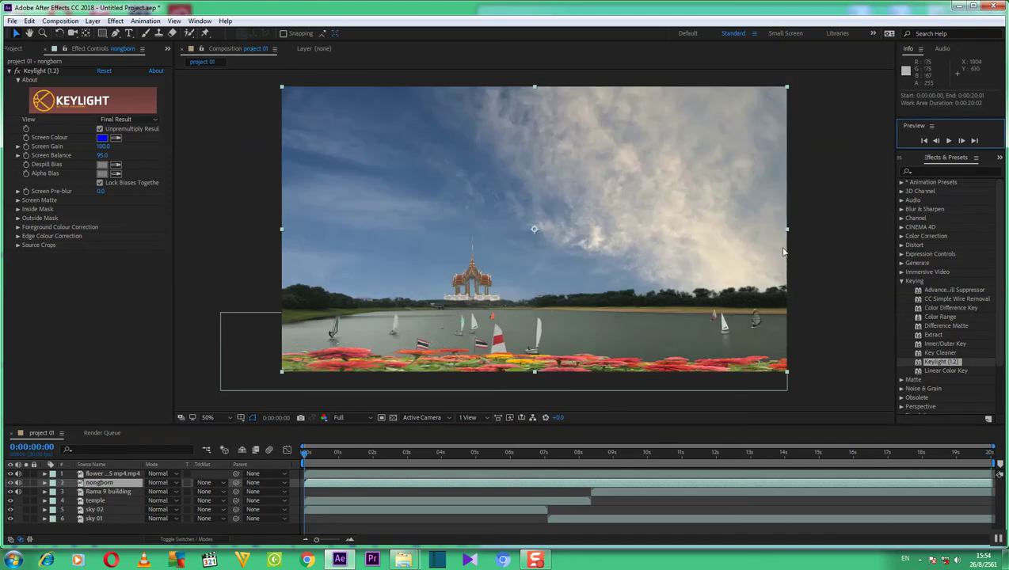
{"action": "left_click", "coordinate": [950, 141]}
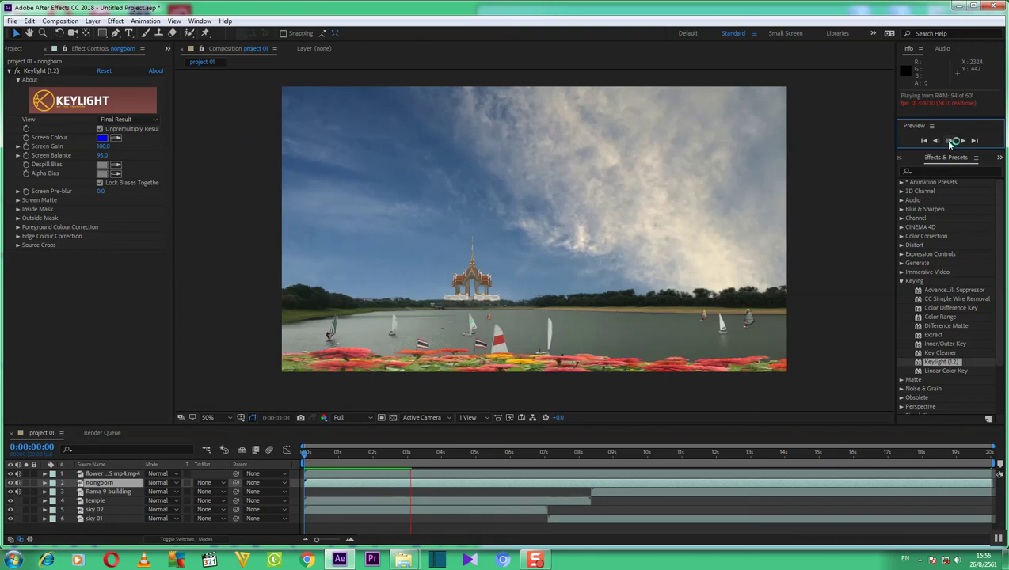
{"action": "left_click", "coordinate": [951, 143]}
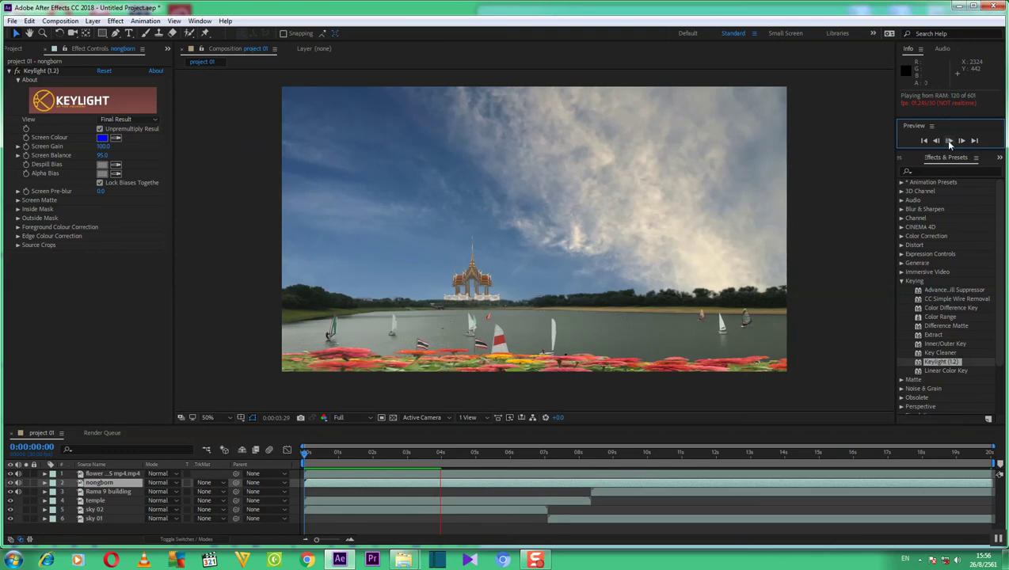
{"action": "left_click", "coordinate": [951, 144]}
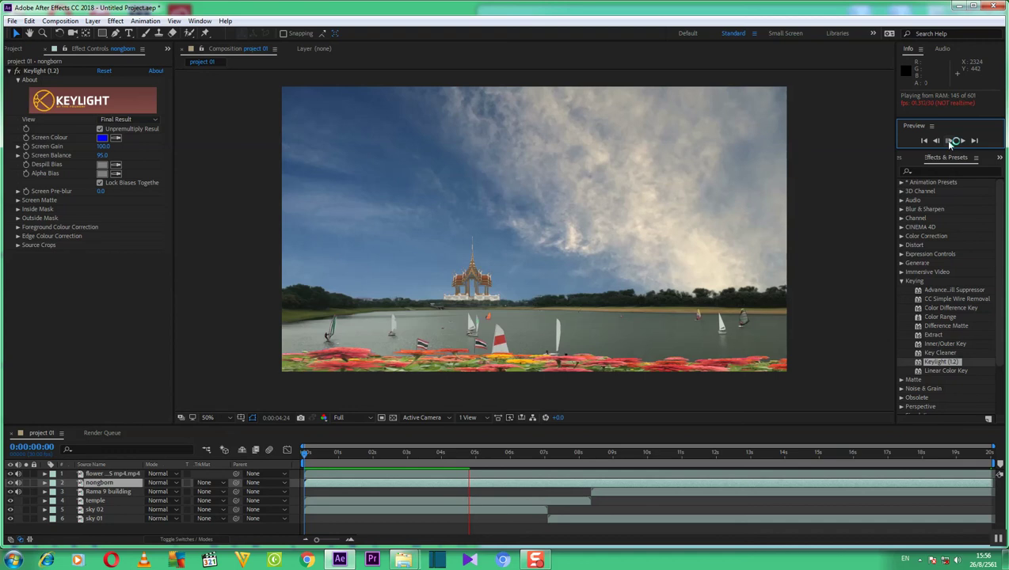
{"action": "left_click", "coordinate": [951, 143]}
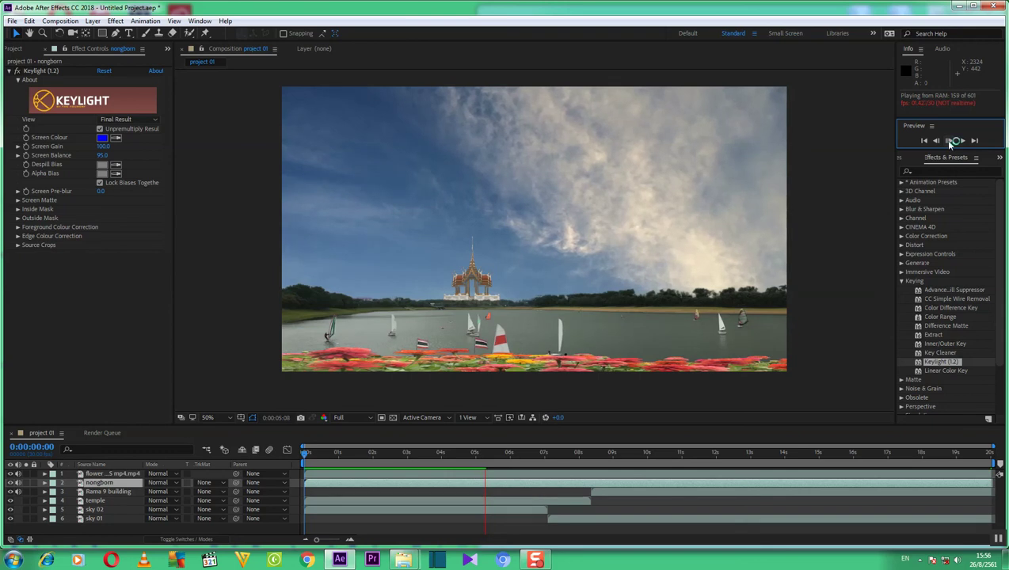
{"action": "left_click", "coordinate": [950, 143]}
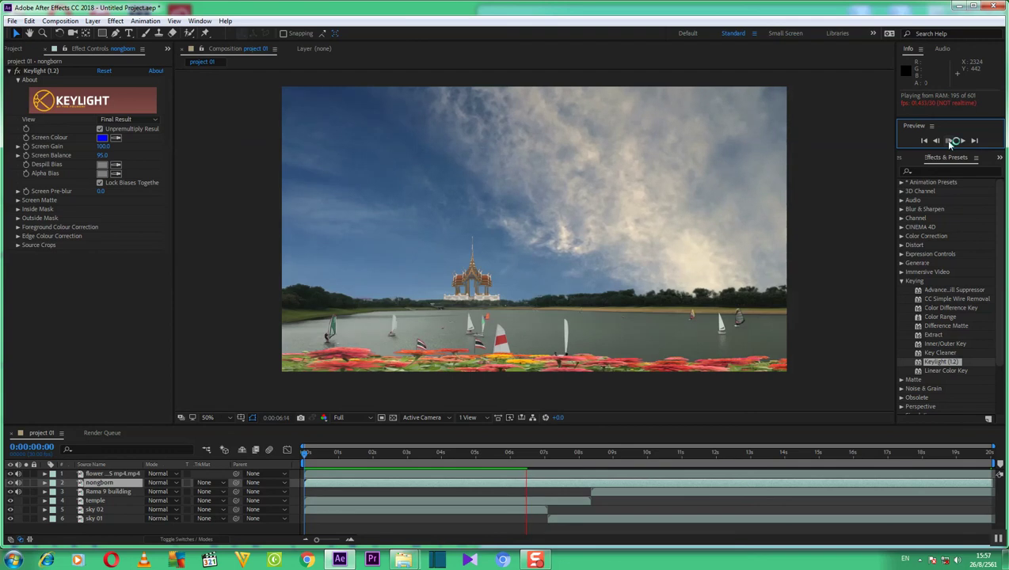
{"action": "left_click", "coordinate": [949, 141]}
{"action": "left_click", "coordinate": [951, 141]}
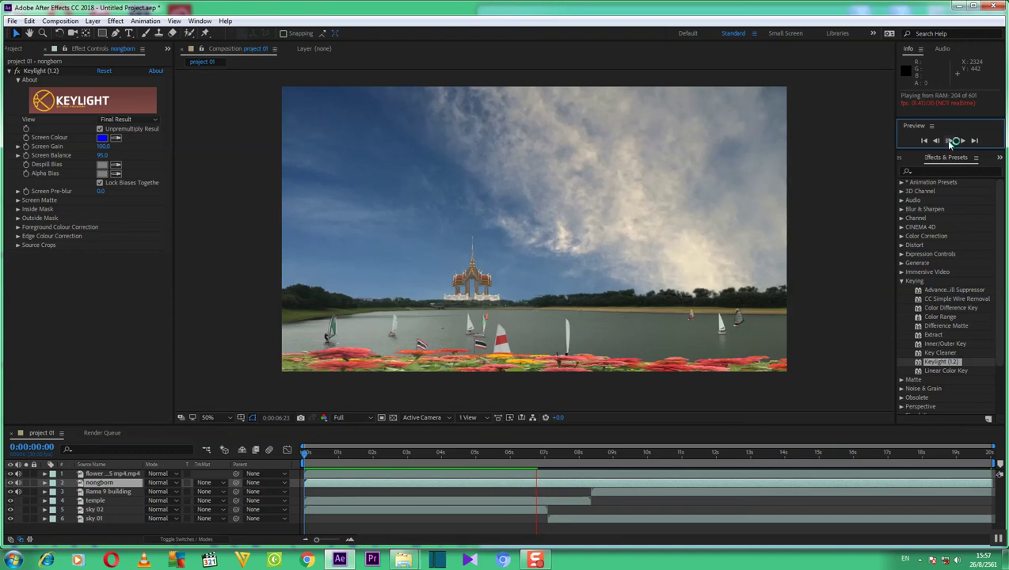
{"action": "left_click", "coordinate": [950, 143]}
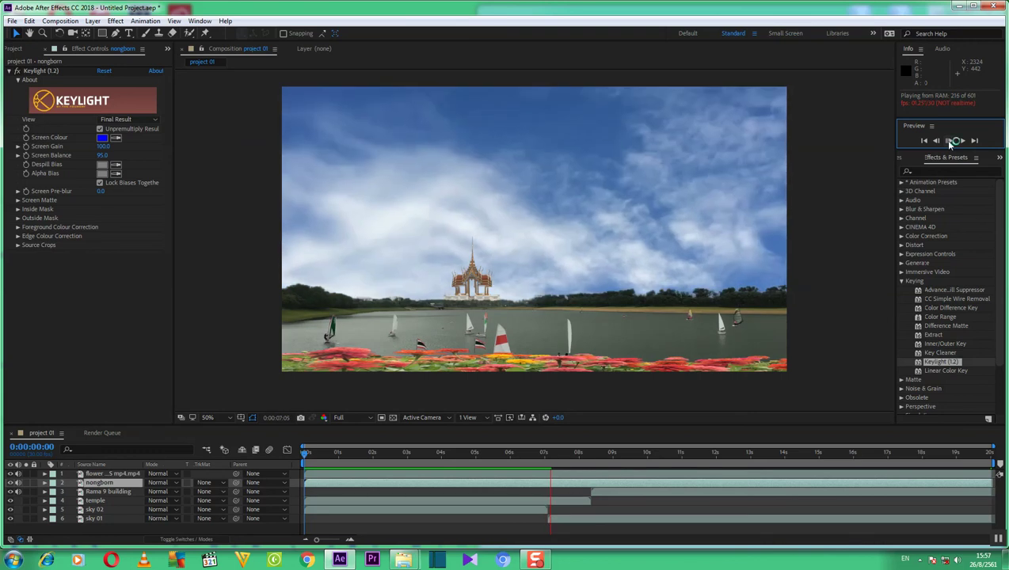
- Resume the preview and let it run past the 9-second mark
{"action": "left_click", "coordinate": [951, 144]}
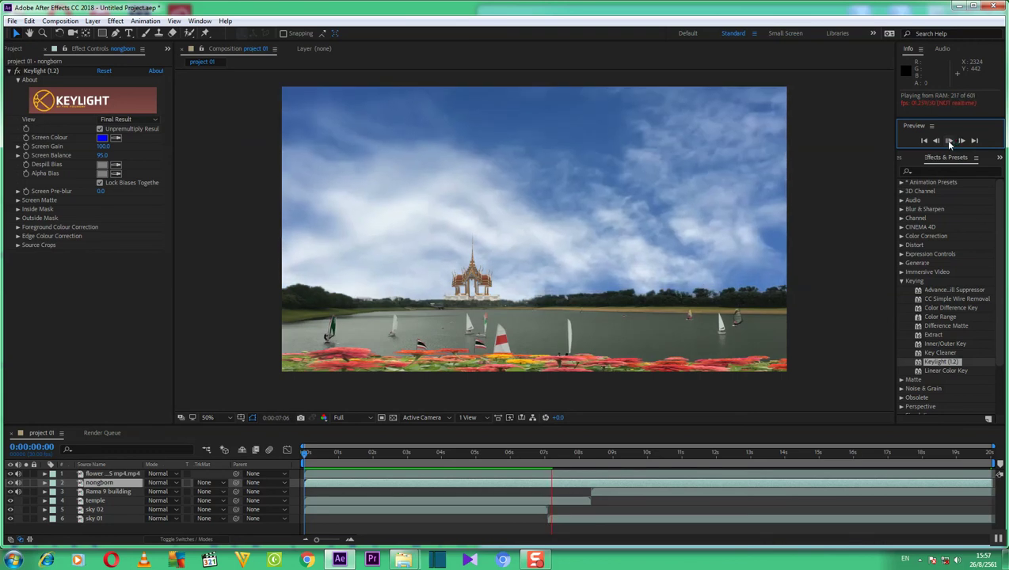